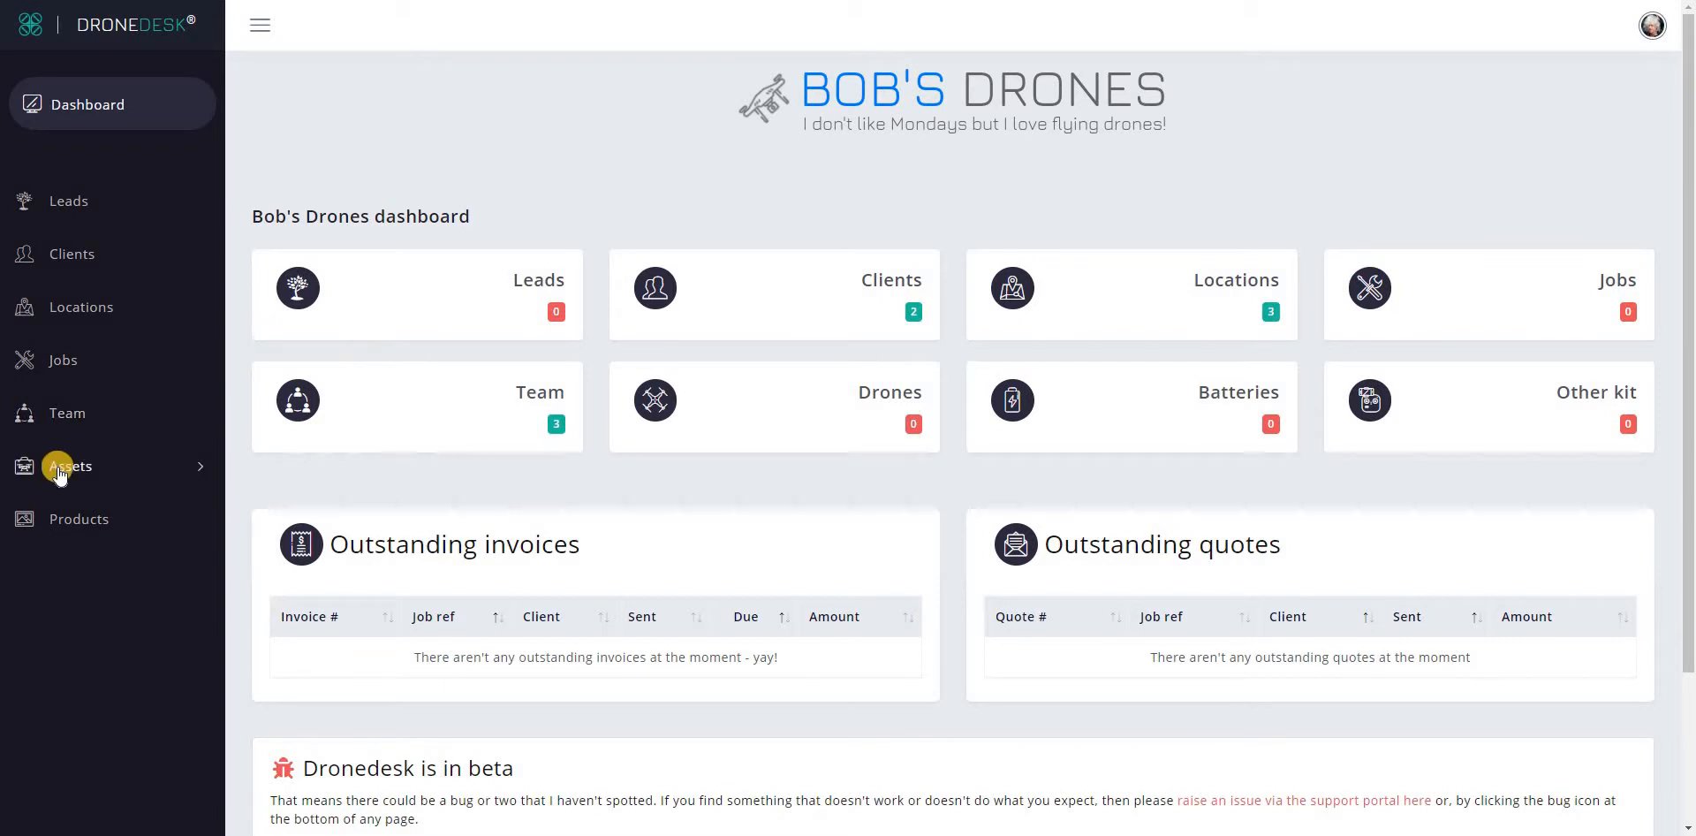
Step: Open the drone assets list and start a new drone record
{"action": "left_click", "coordinate": [59, 474]}
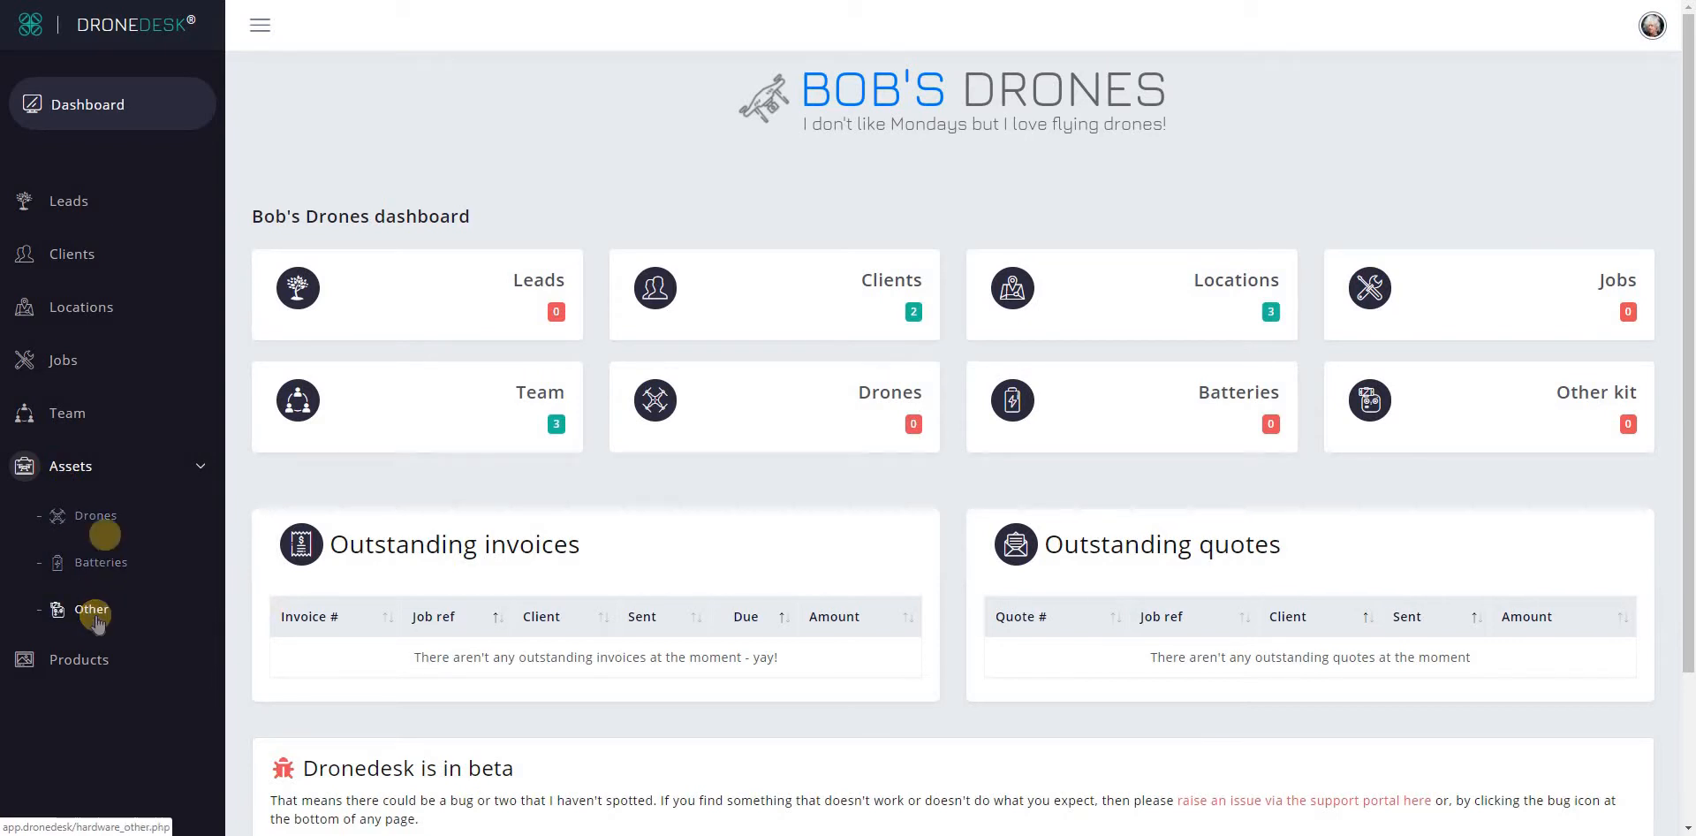
{"action": "left_click", "coordinate": [94, 517]}
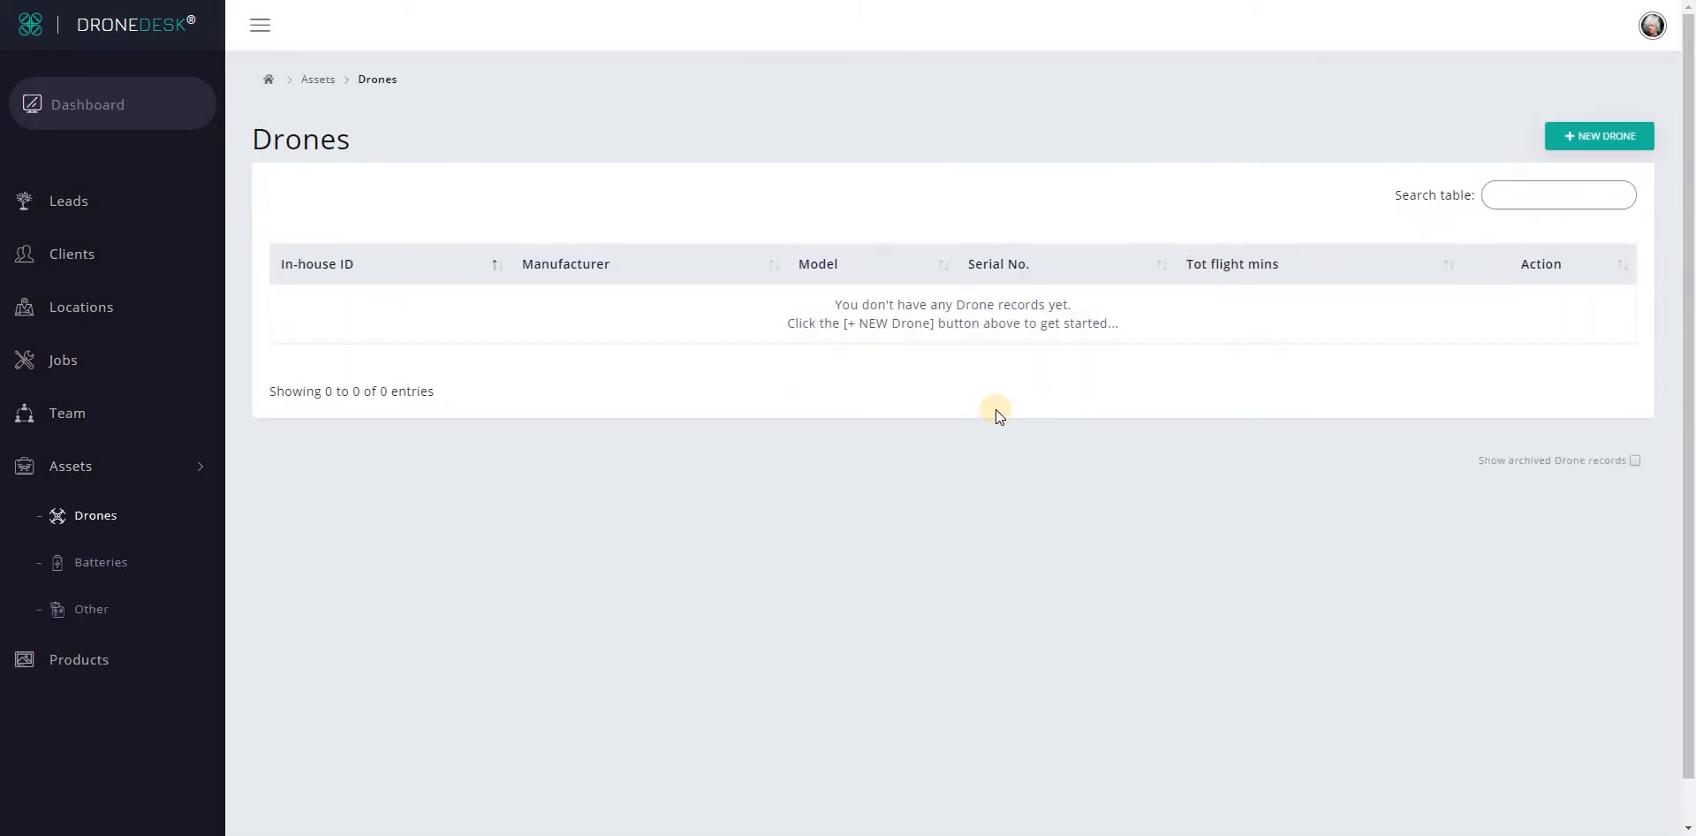
{"action": "left_click", "coordinate": [1599, 136]}
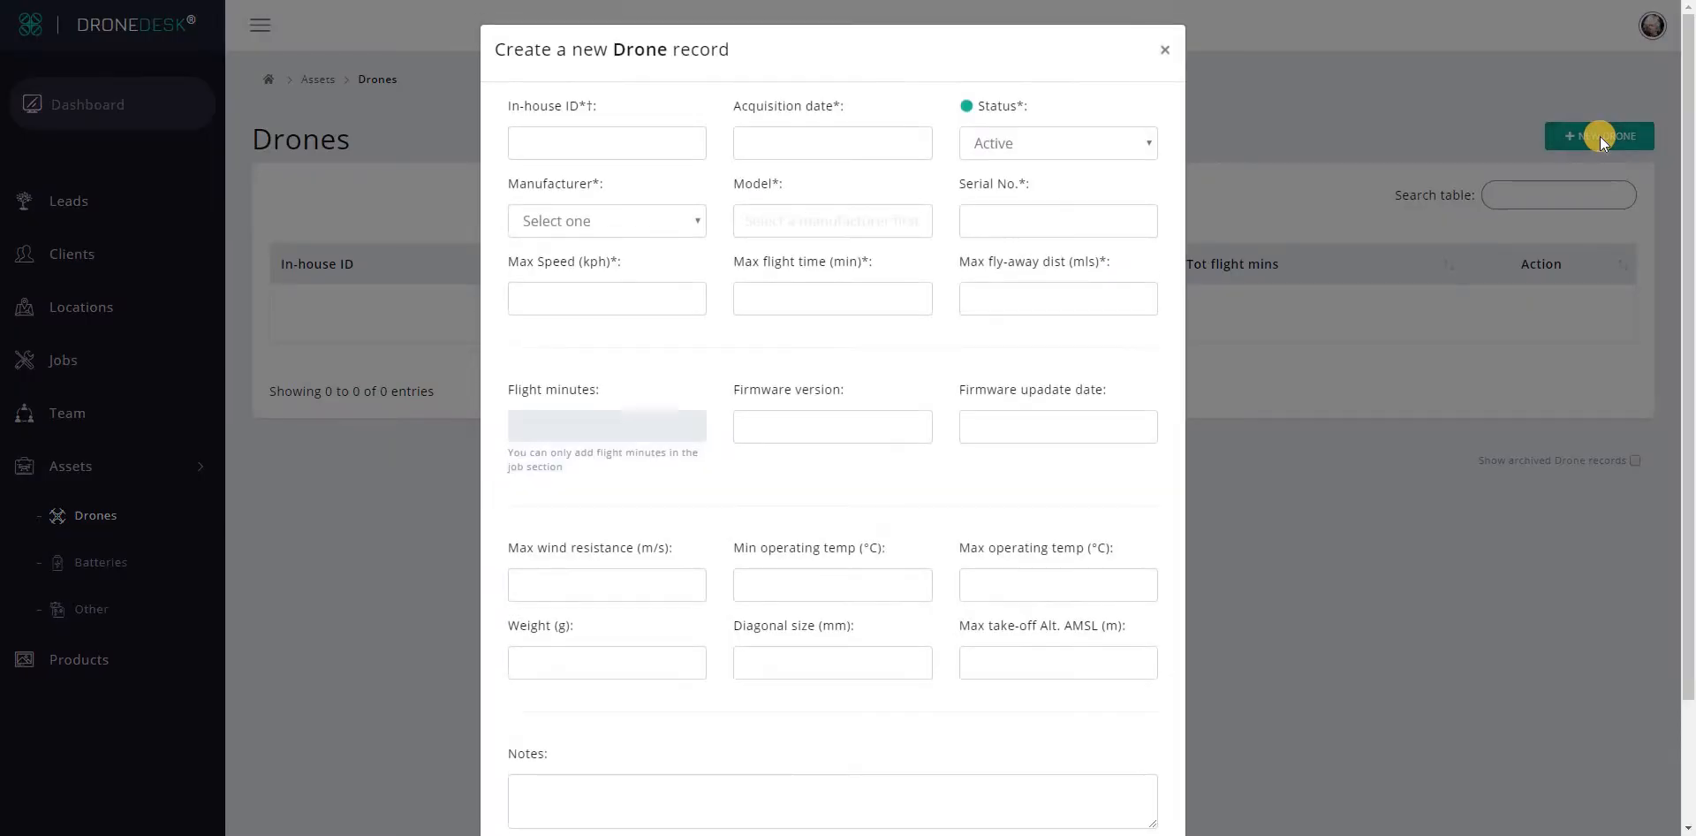
Step: Give the new drone the in-house ID P4P One and the acquisition date 07/08/2019
{"action": "left_click", "coordinate": [586, 142]}
{"action": "double_click", "coordinate": [581, 107]}
{"action": "left_click", "coordinate": [569, 150]}
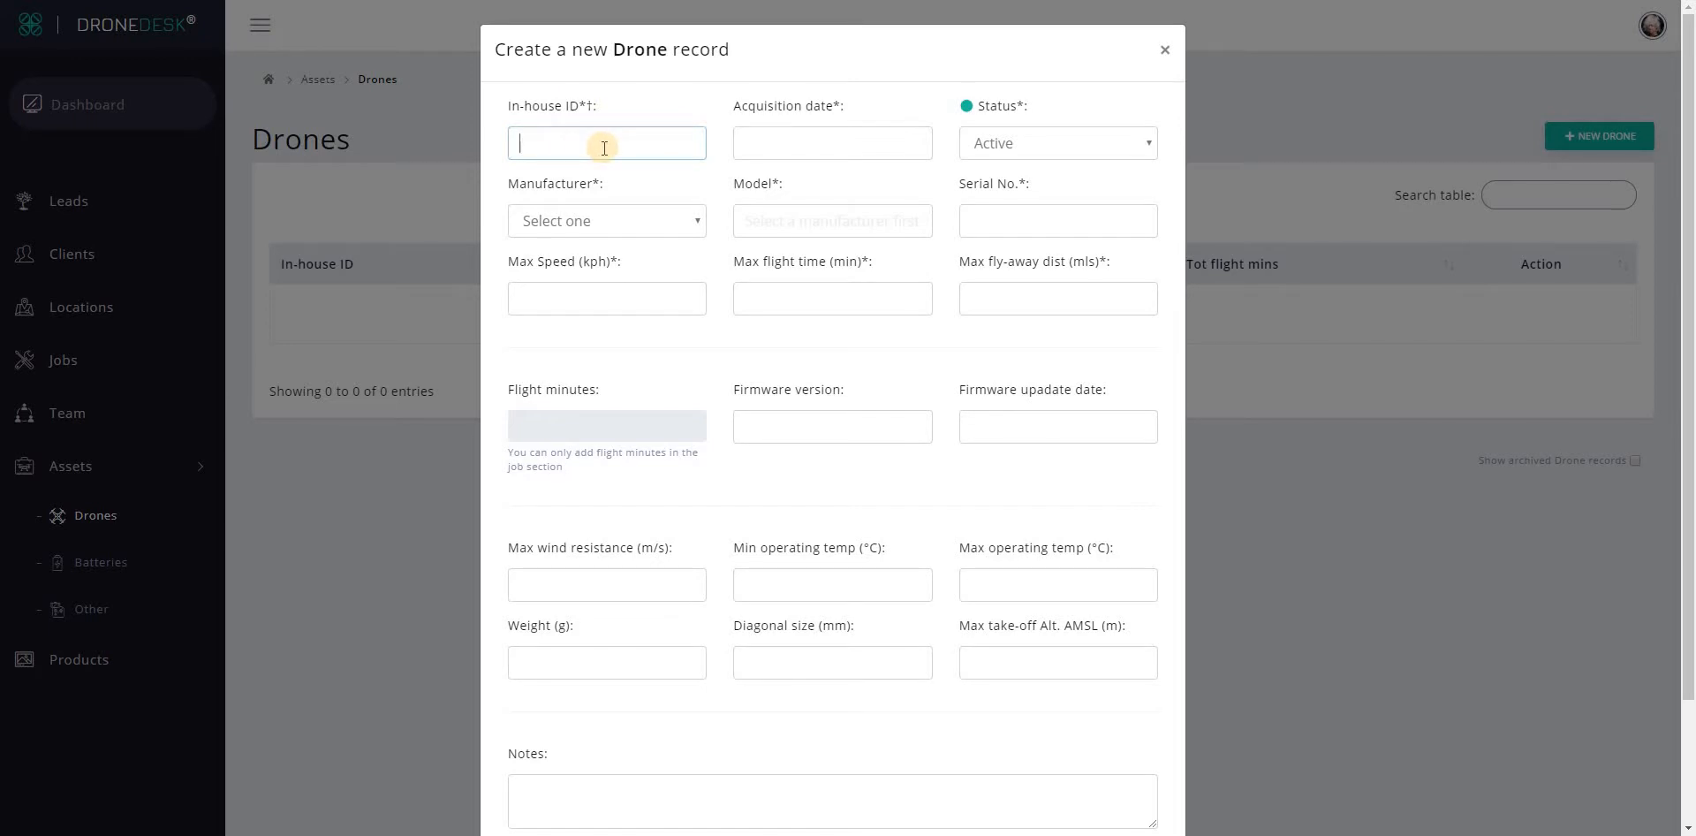
{"action": "type", "text": "P4P One"}
{"action": "left_click", "coordinate": [764, 147]}
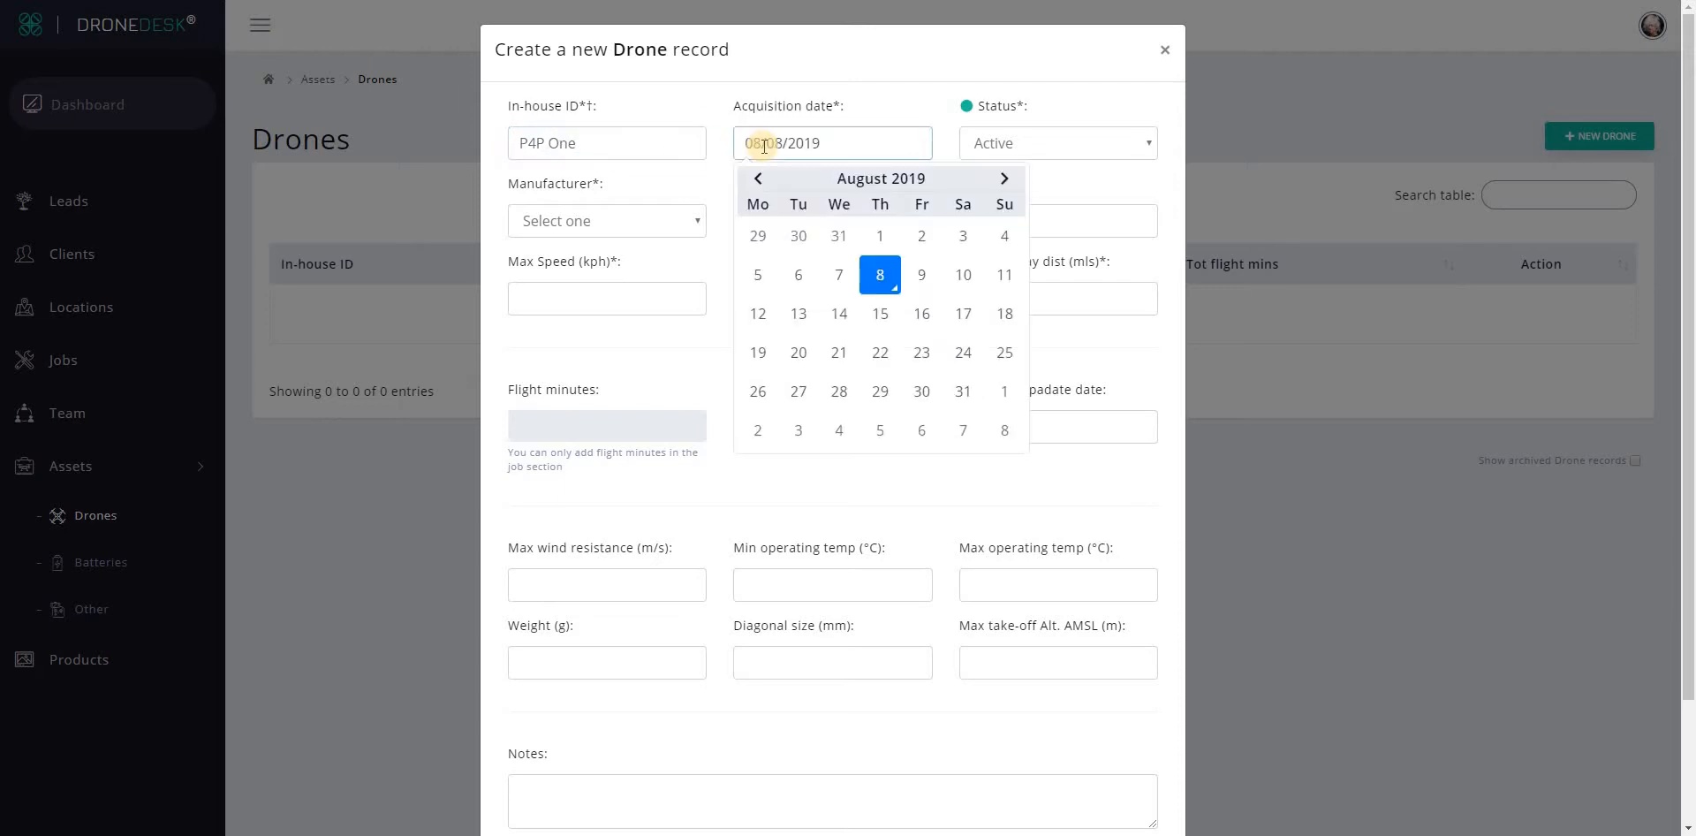
{"action": "left_click", "coordinate": [838, 278]}
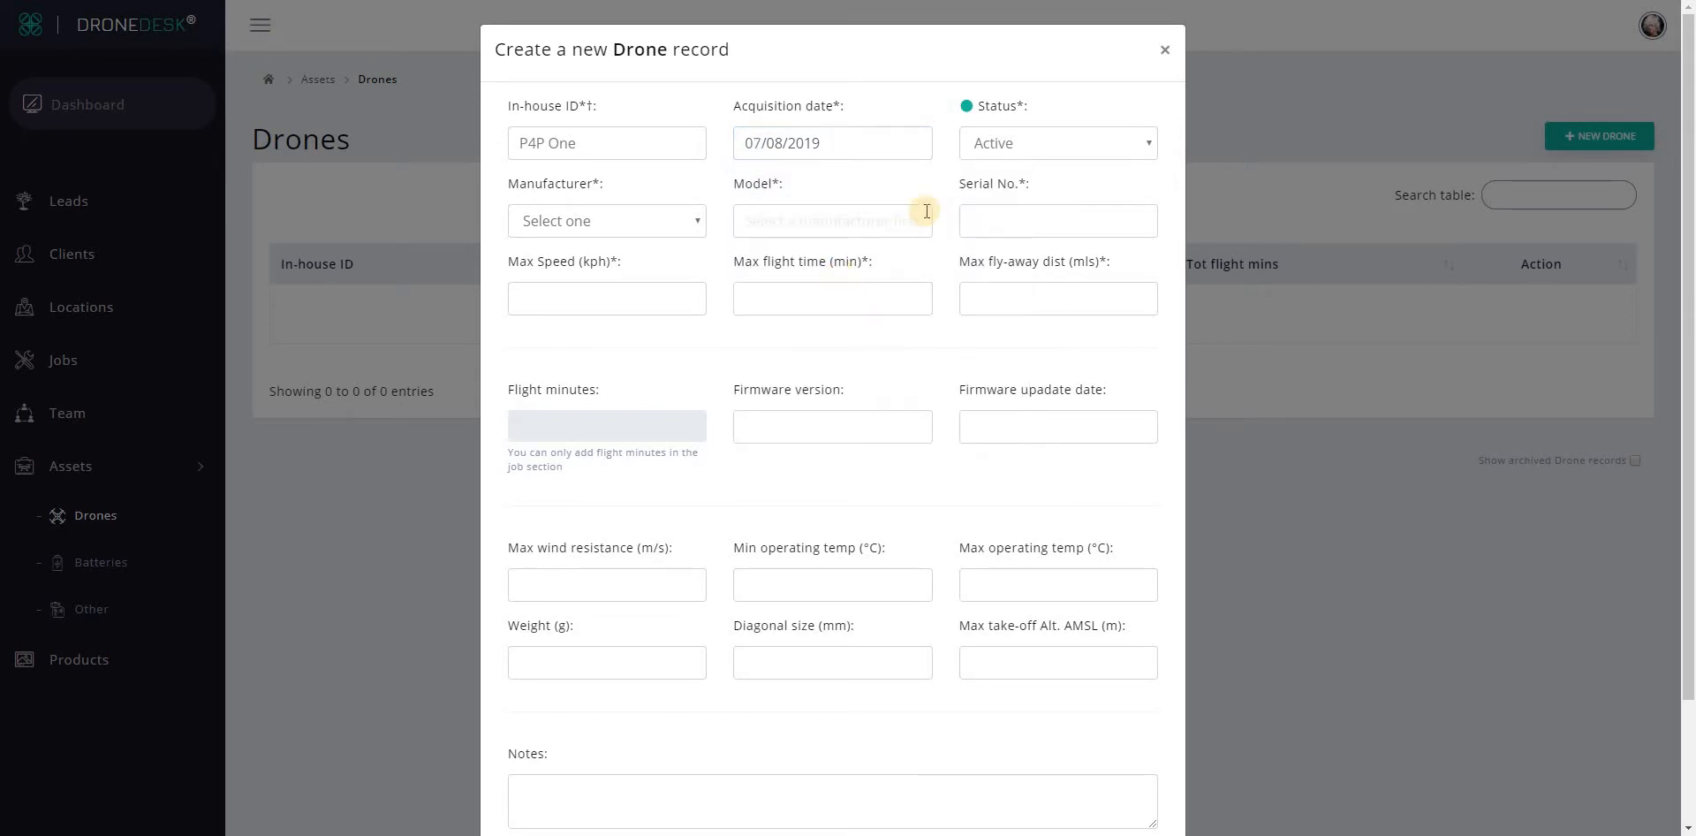
Step: Set the drone's manufacturer to DJI, its model to Phantom 4 Pro and its serial number to E987987987
{"action": "left_click", "coordinate": [606, 224]}
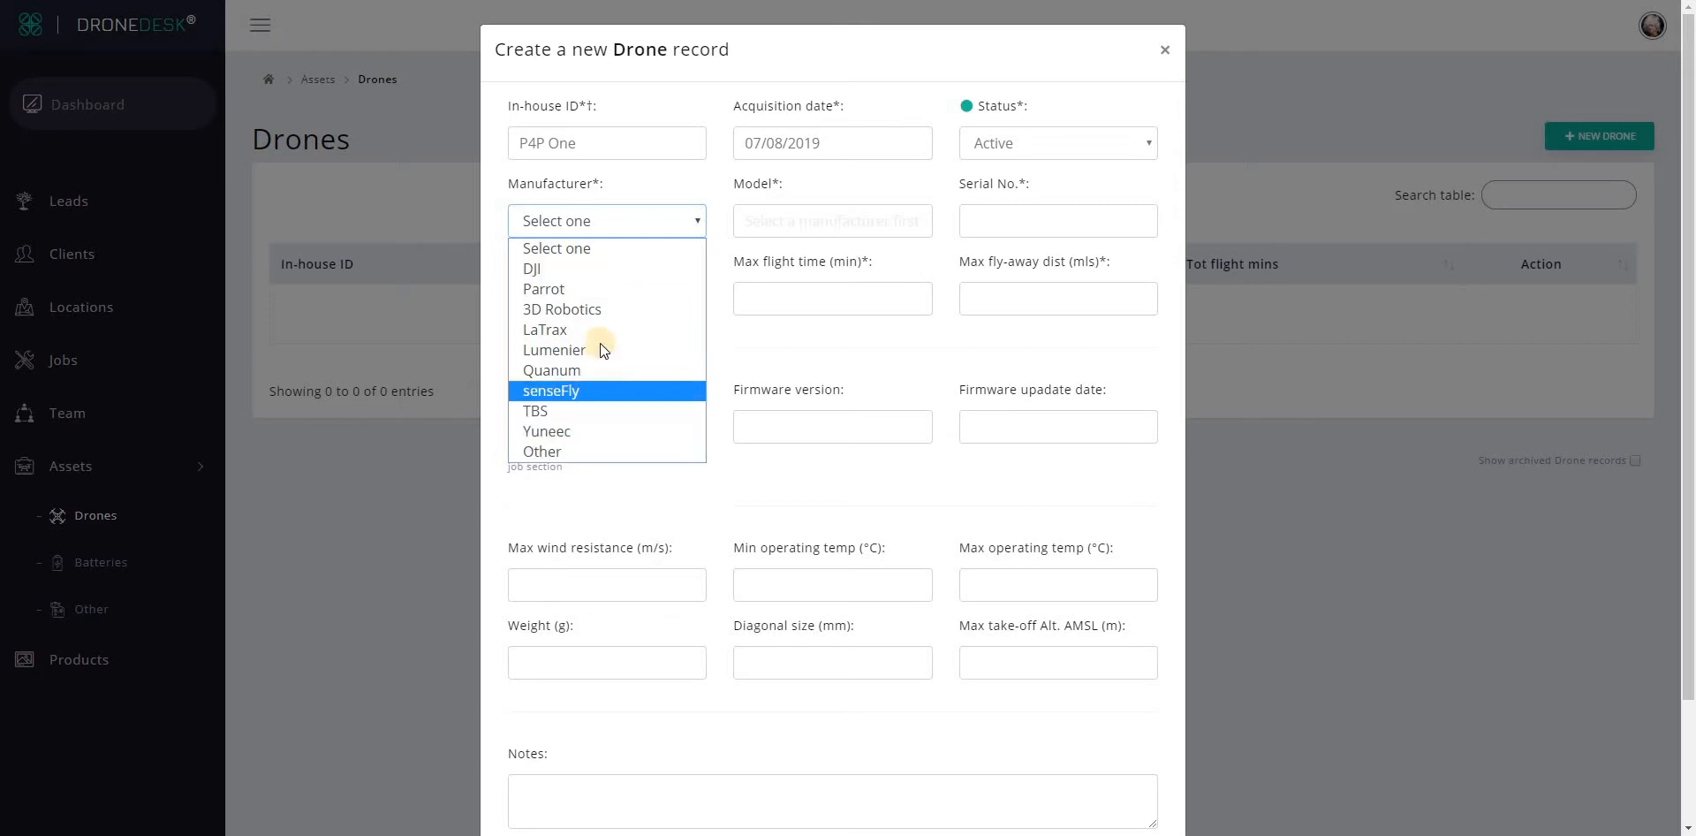
{"action": "left_click", "coordinate": [602, 279]}
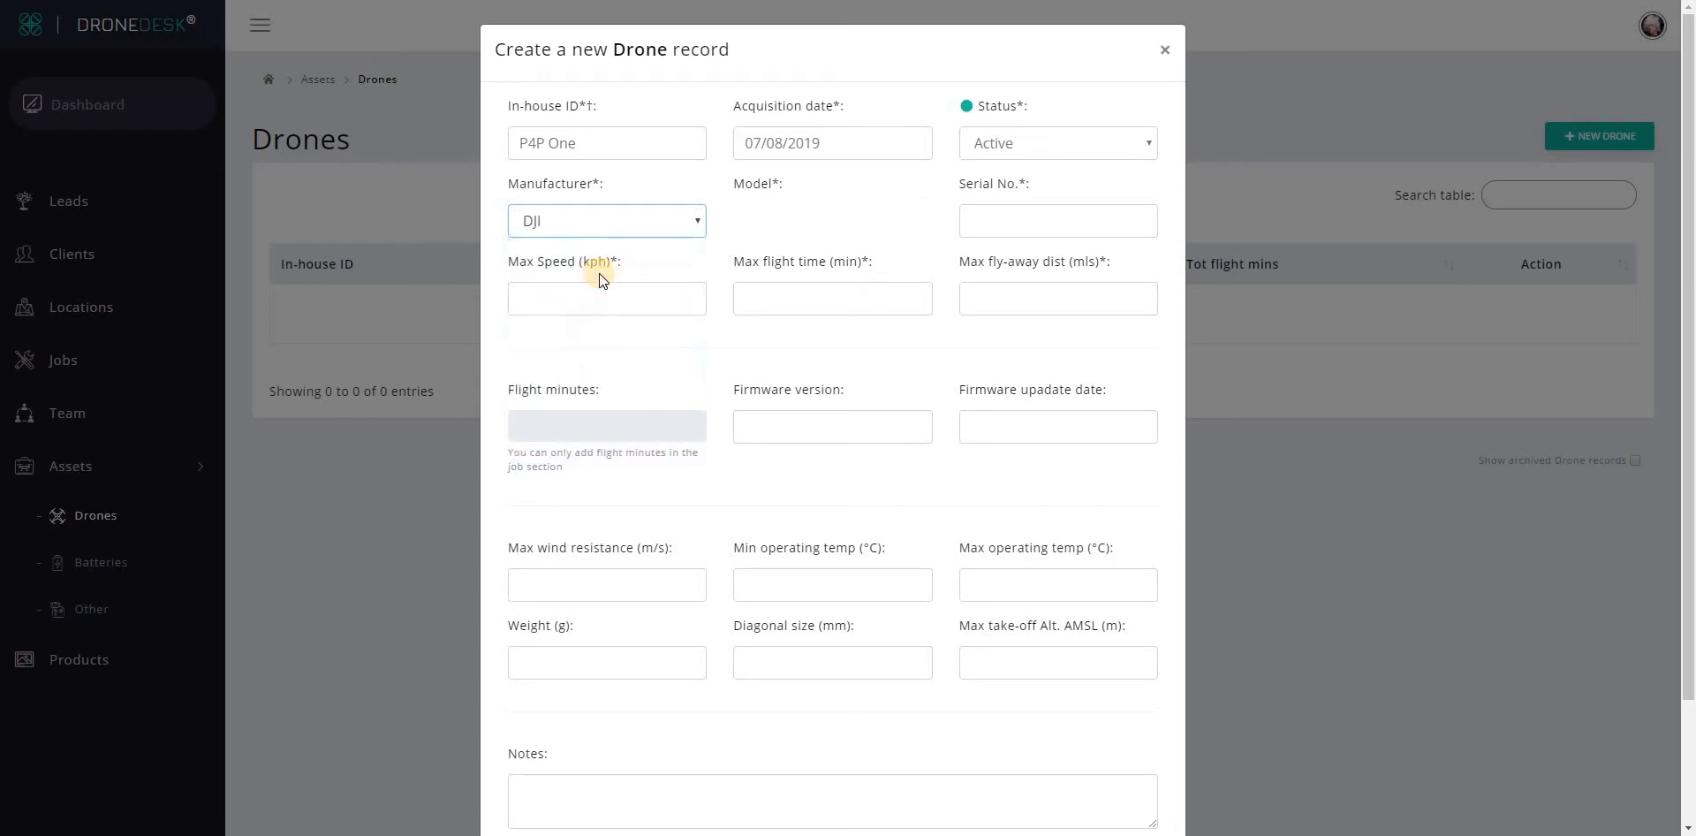
{"action": "left_click", "coordinate": [800, 225]}
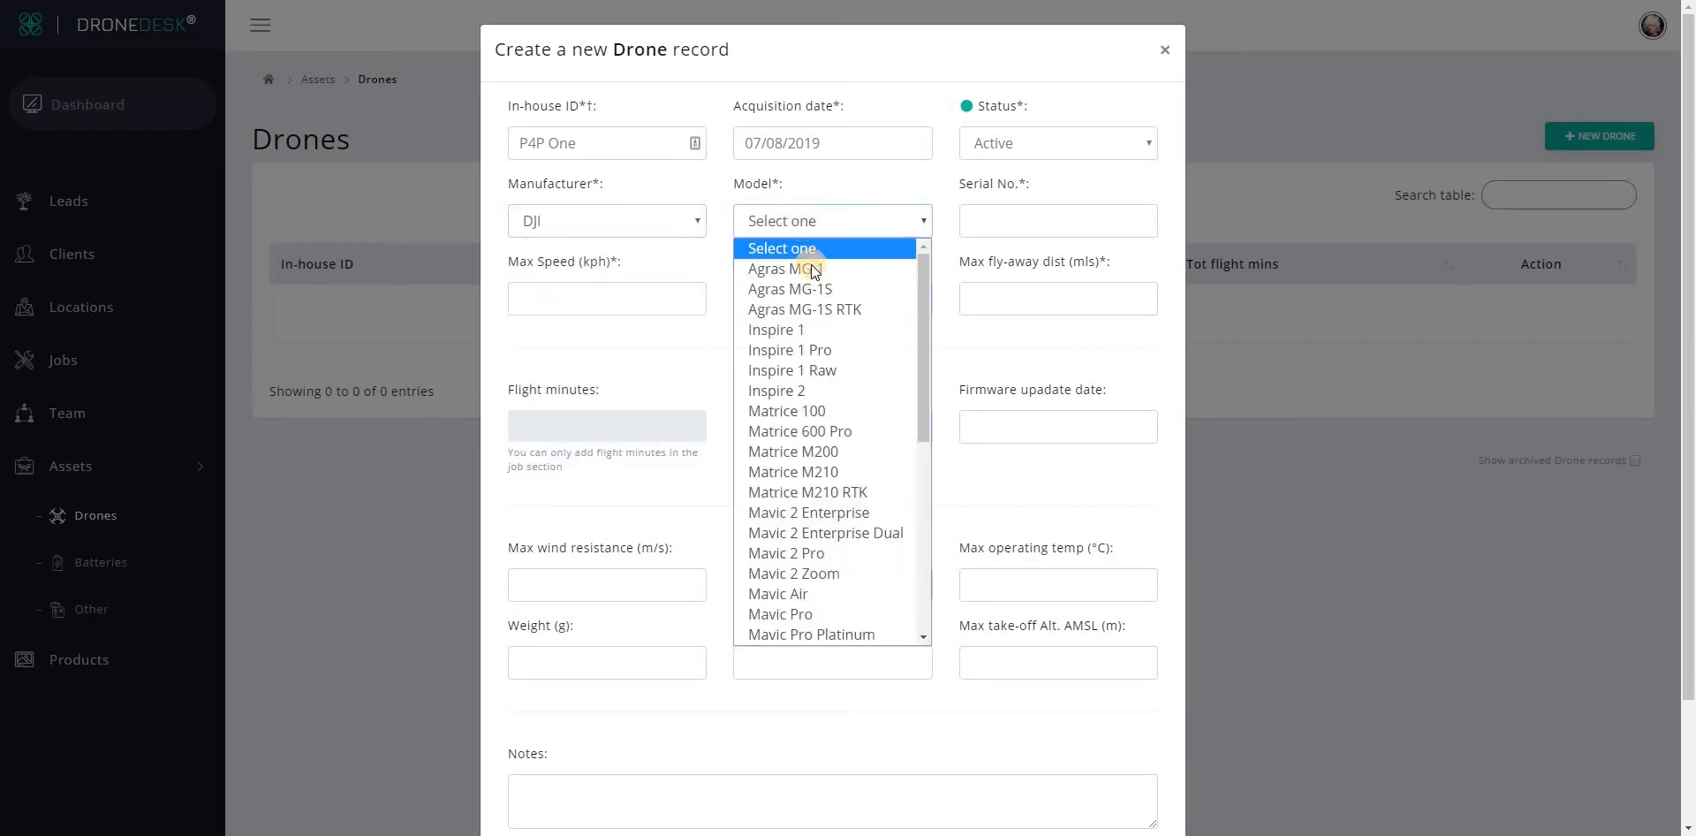
{"action": "scroll", "coordinate": [823, 529], "scroll_direction": "down", "scroll_amount": 5}
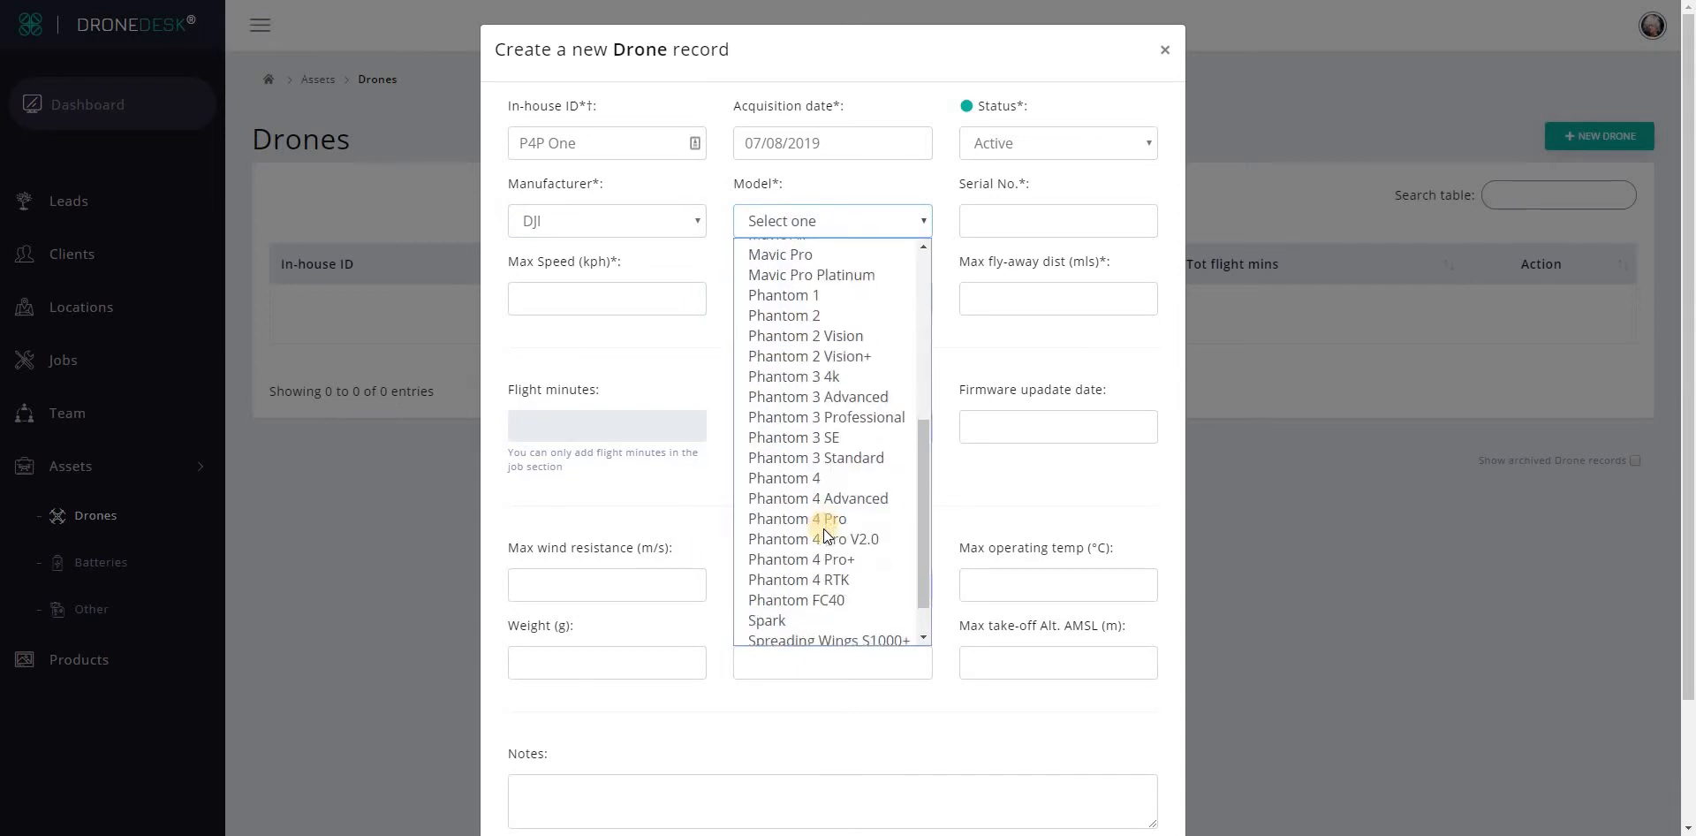
{"action": "scroll", "coordinate": [815, 405], "scroll_direction": "up", "scroll_amount": 5}
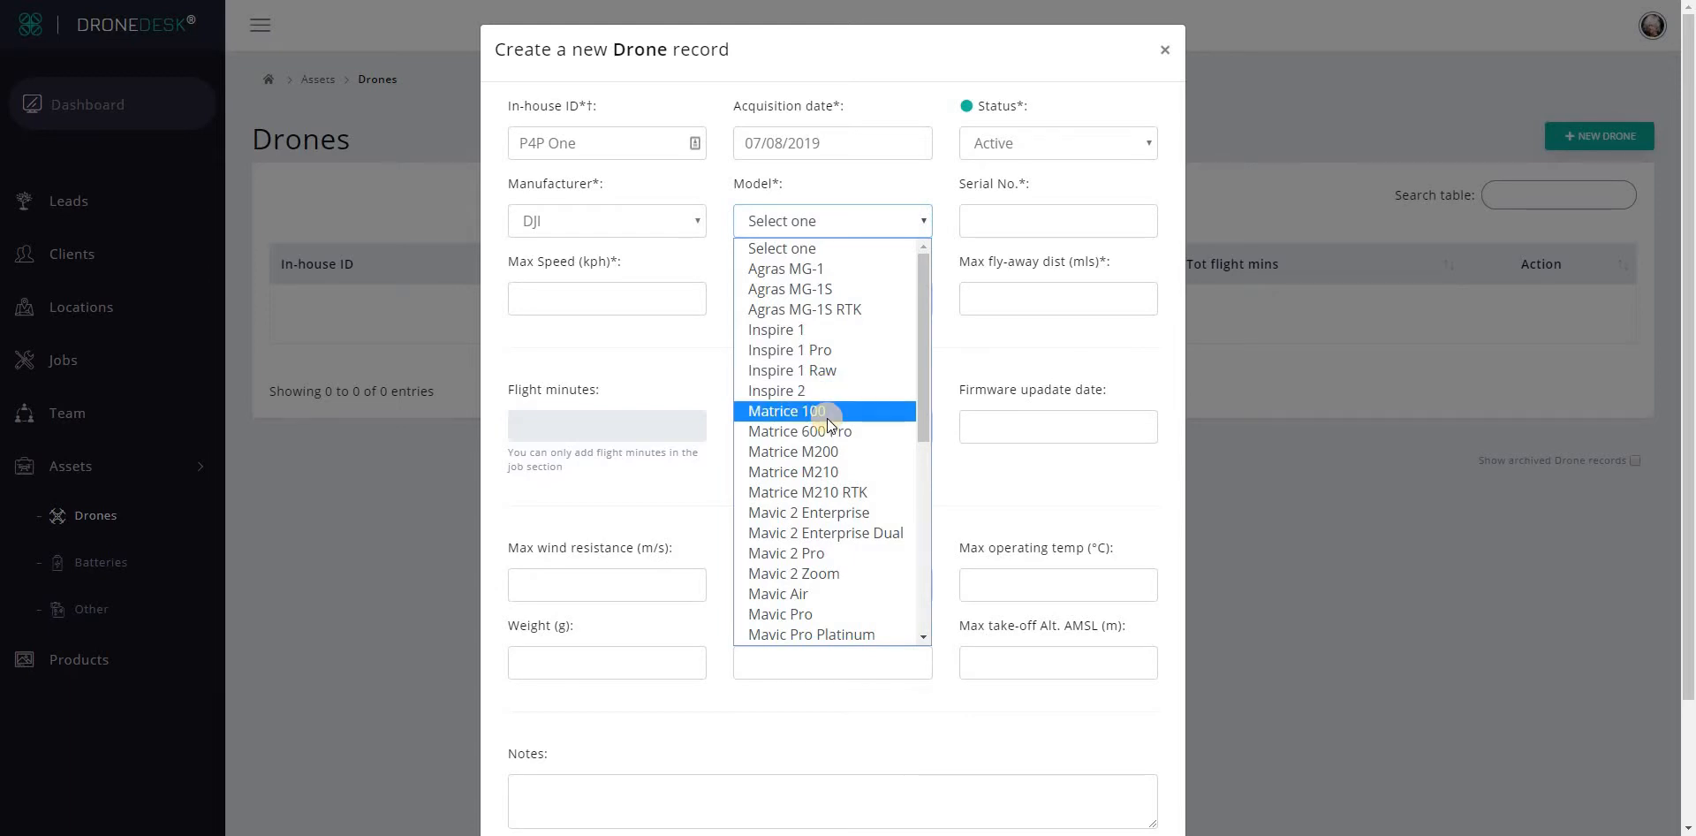
{"action": "scroll", "coordinate": [827, 417], "scroll_direction": "down", "scroll_amount": 5}
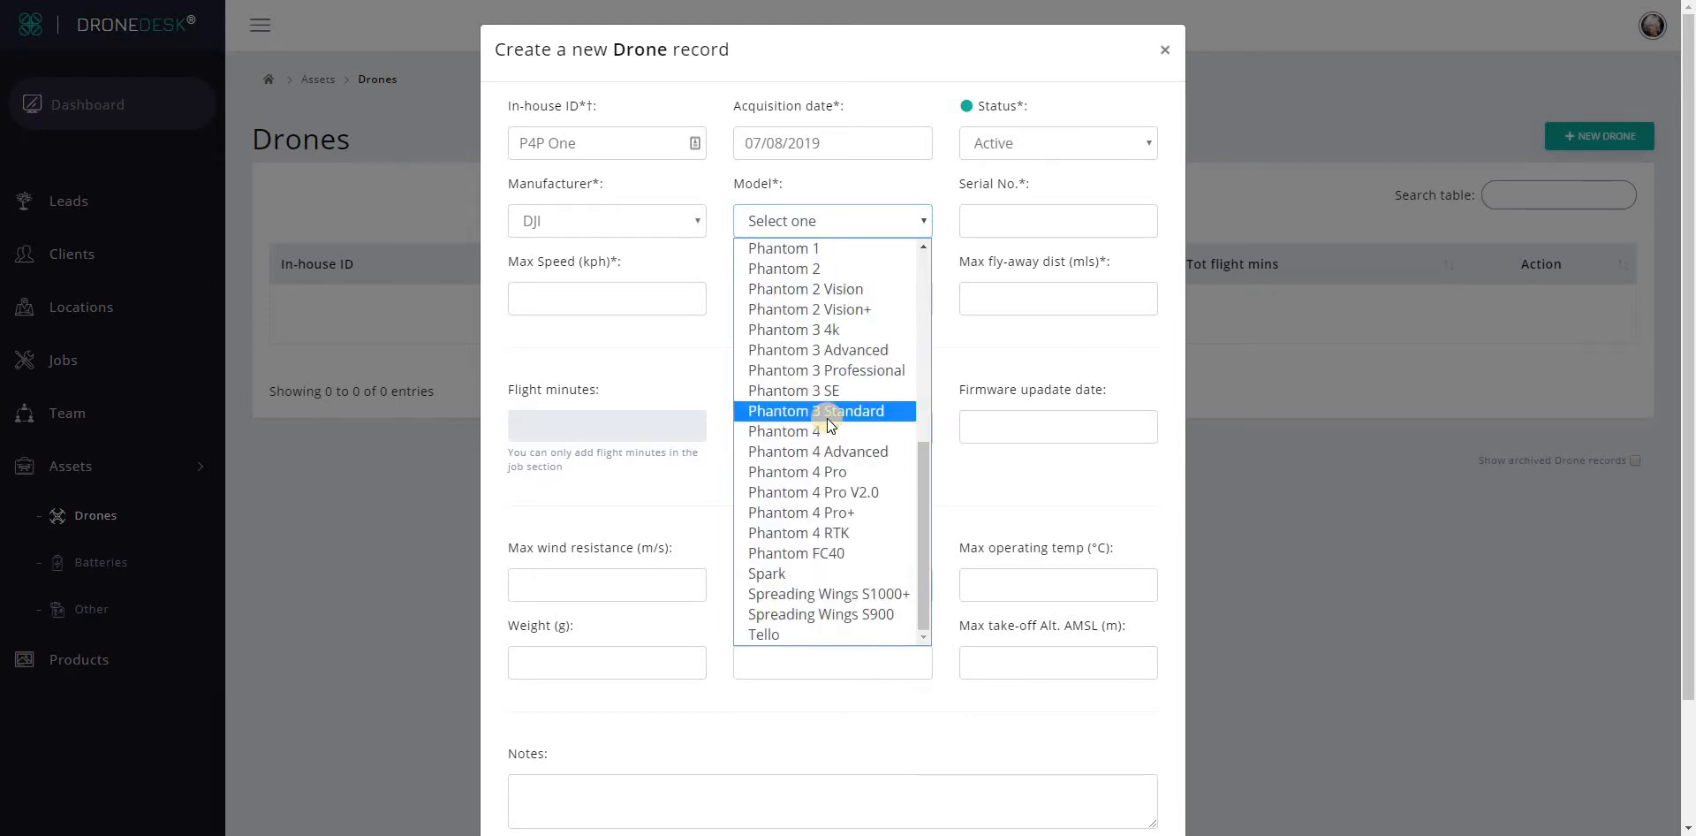
{"action": "scroll", "coordinate": [827, 417], "scroll_direction": "up", "scroll_amount": 5}
{"action": "scroll", "coordinate": [827, 416], "scroll_direction": "down", "scroll_amount": 5}
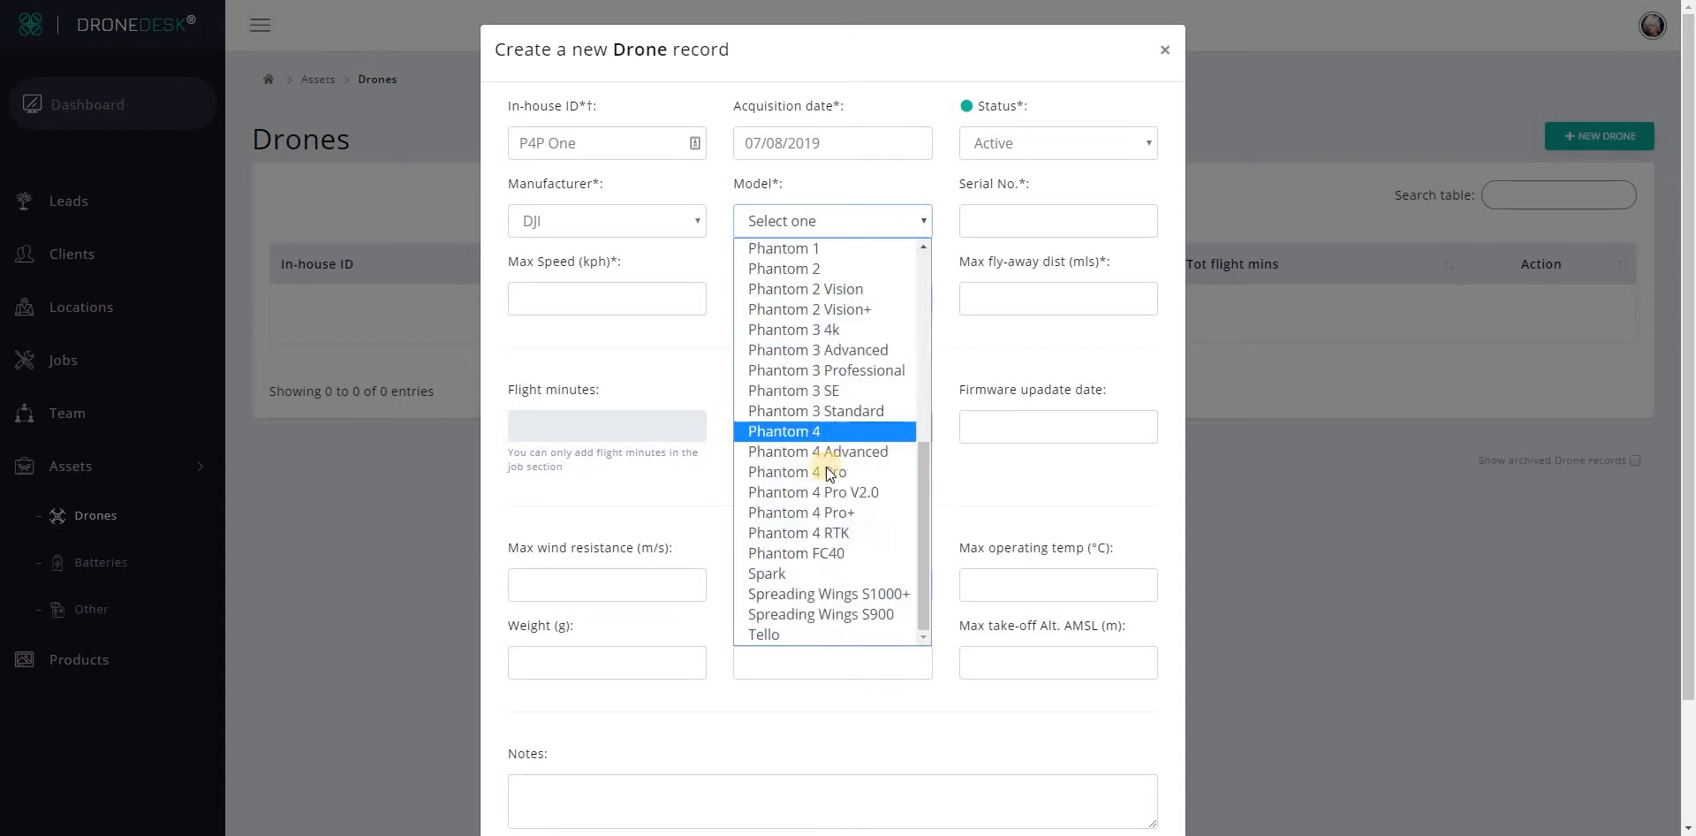
{"action": "left_click", "coordinate": [818, 465]}
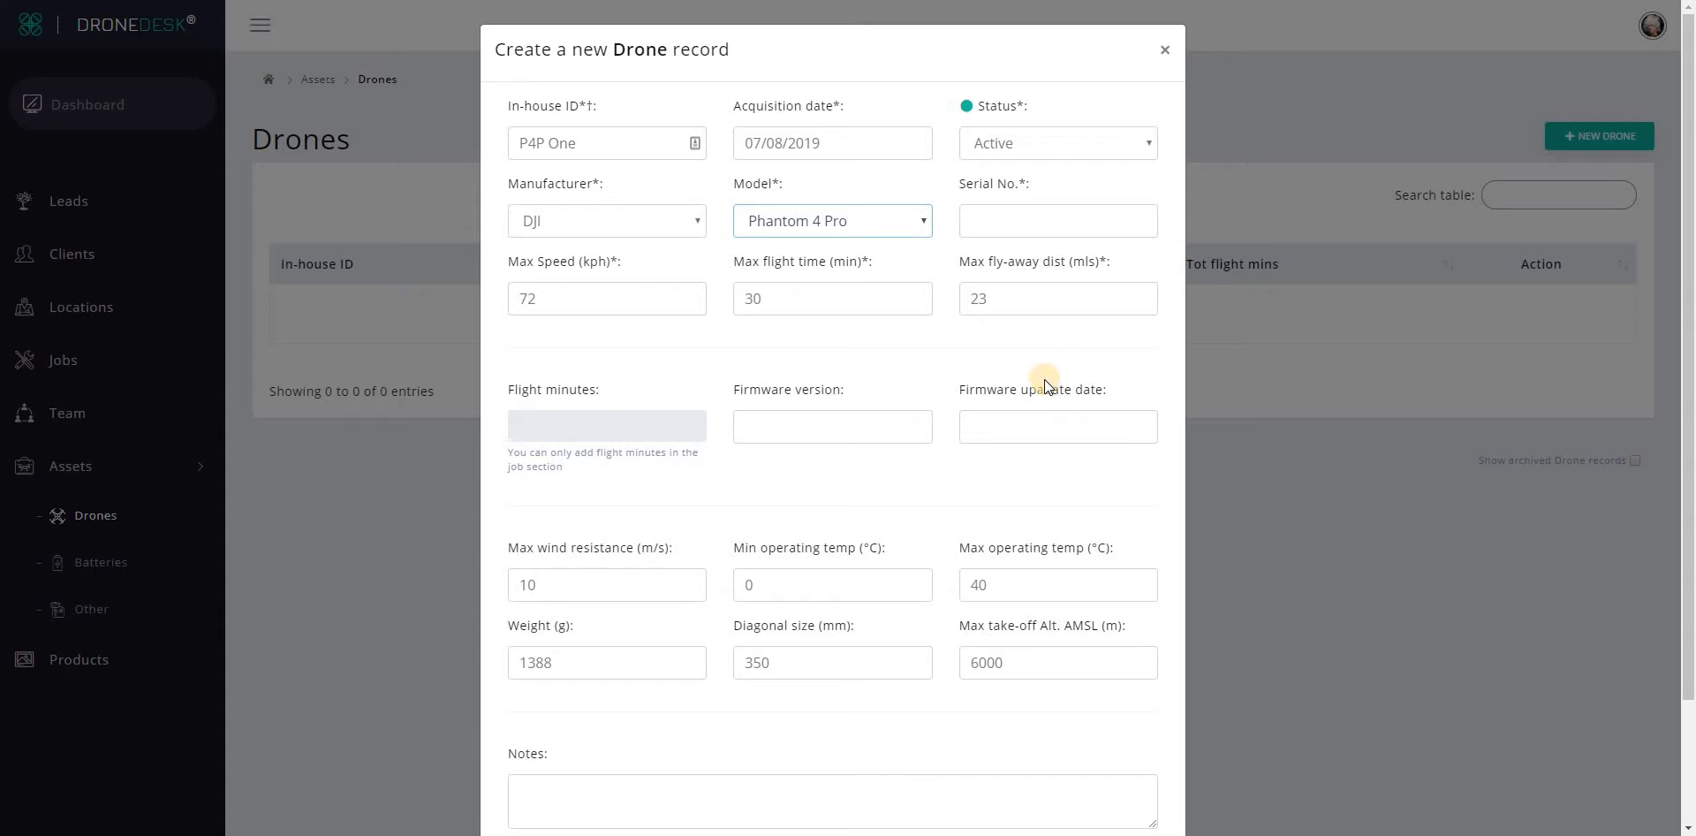
{"action": "left_click", "coordinate": [1052, 213]}
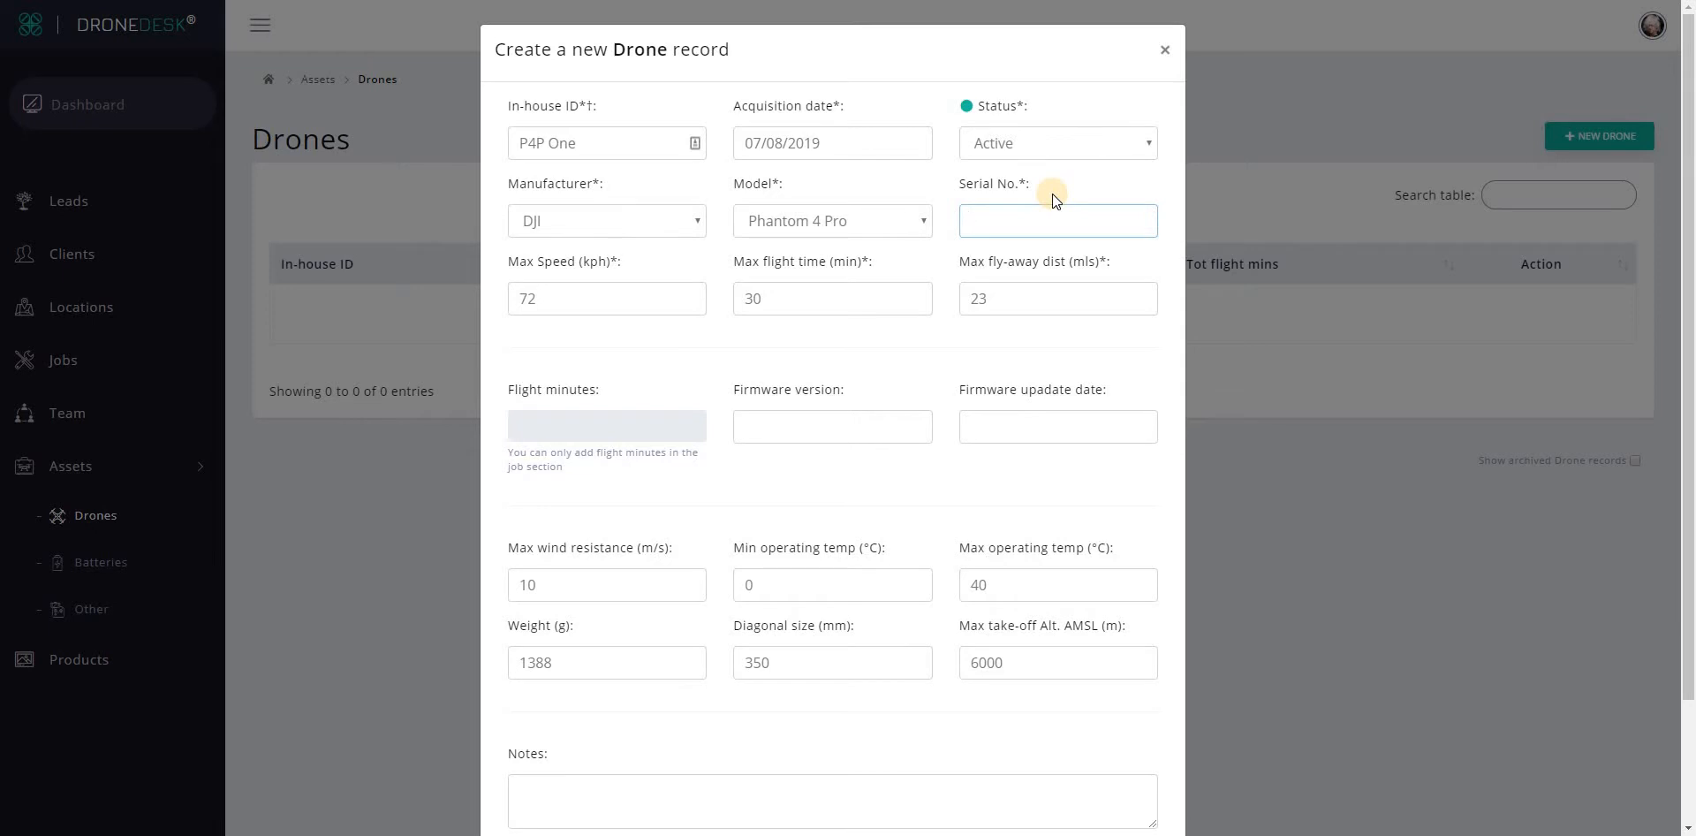
{"action": "type", "text": "E987987987"}
{"action": "left_click", "coordinate": [1030, 422]}
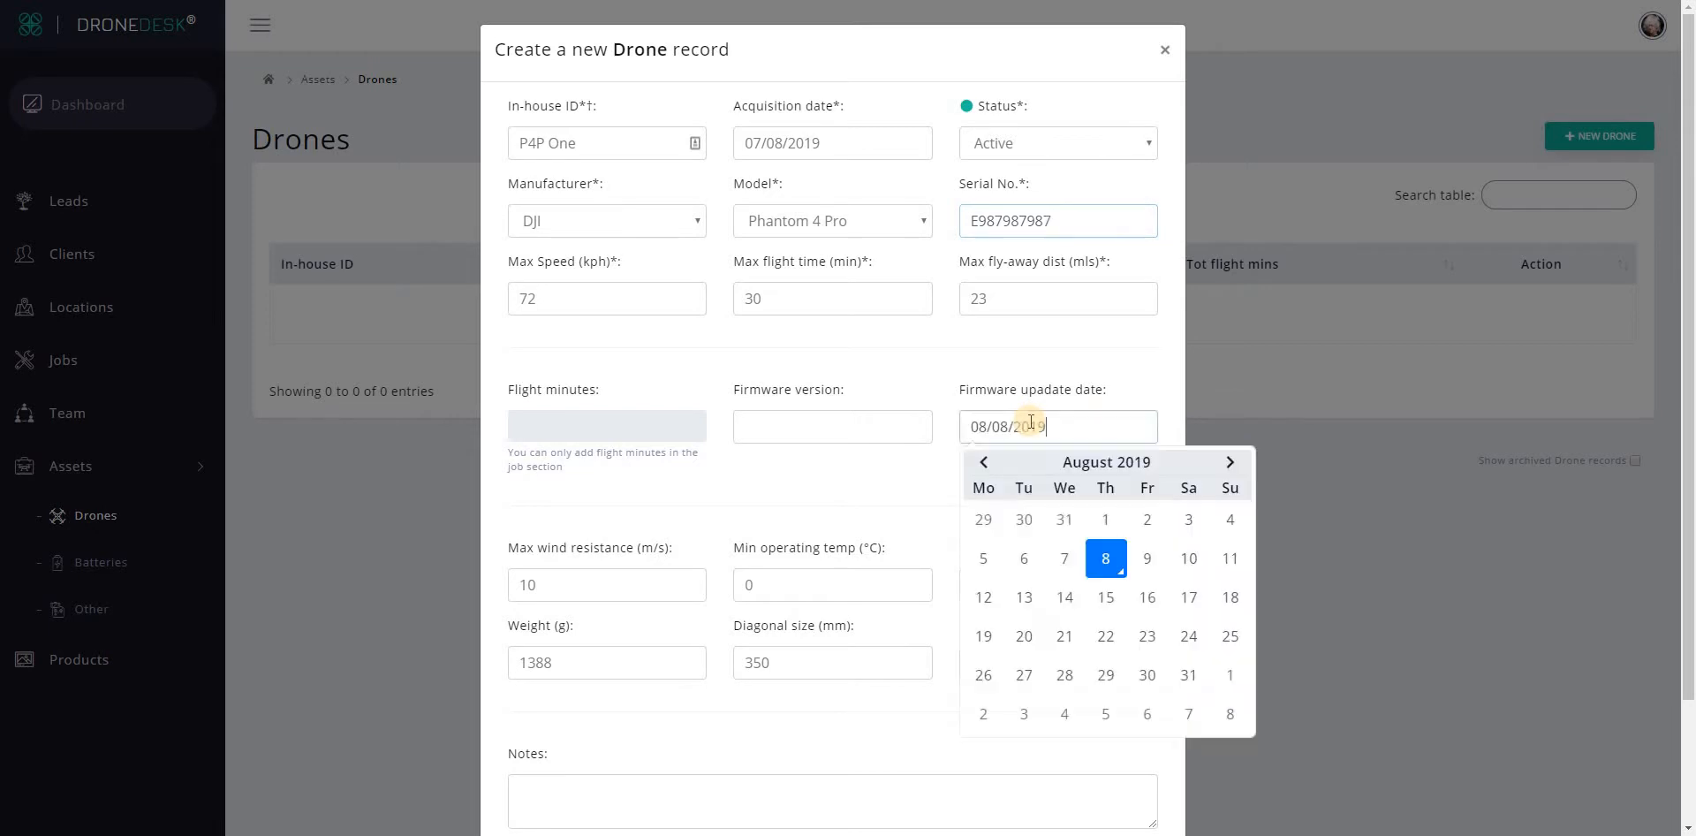
{"action": "left_click", "coordinate": [1113, 346]}
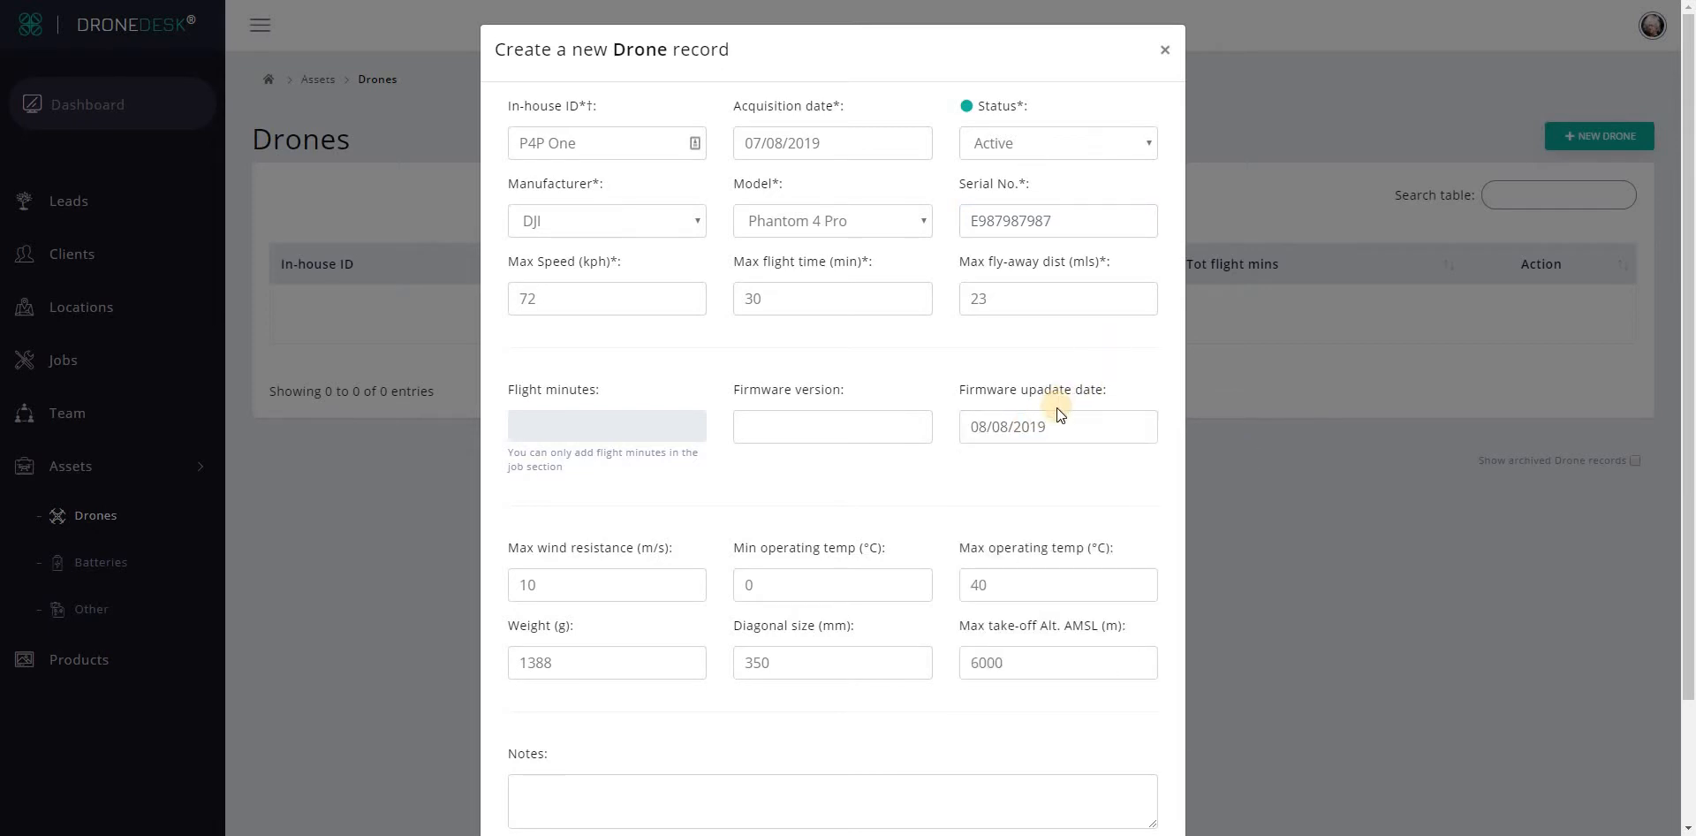
{"action": "left_click_drag", "start_coordinate": [1056, 413], "coordinate": [944, 426]}
{"action": "key", "text": "BackSpace"}
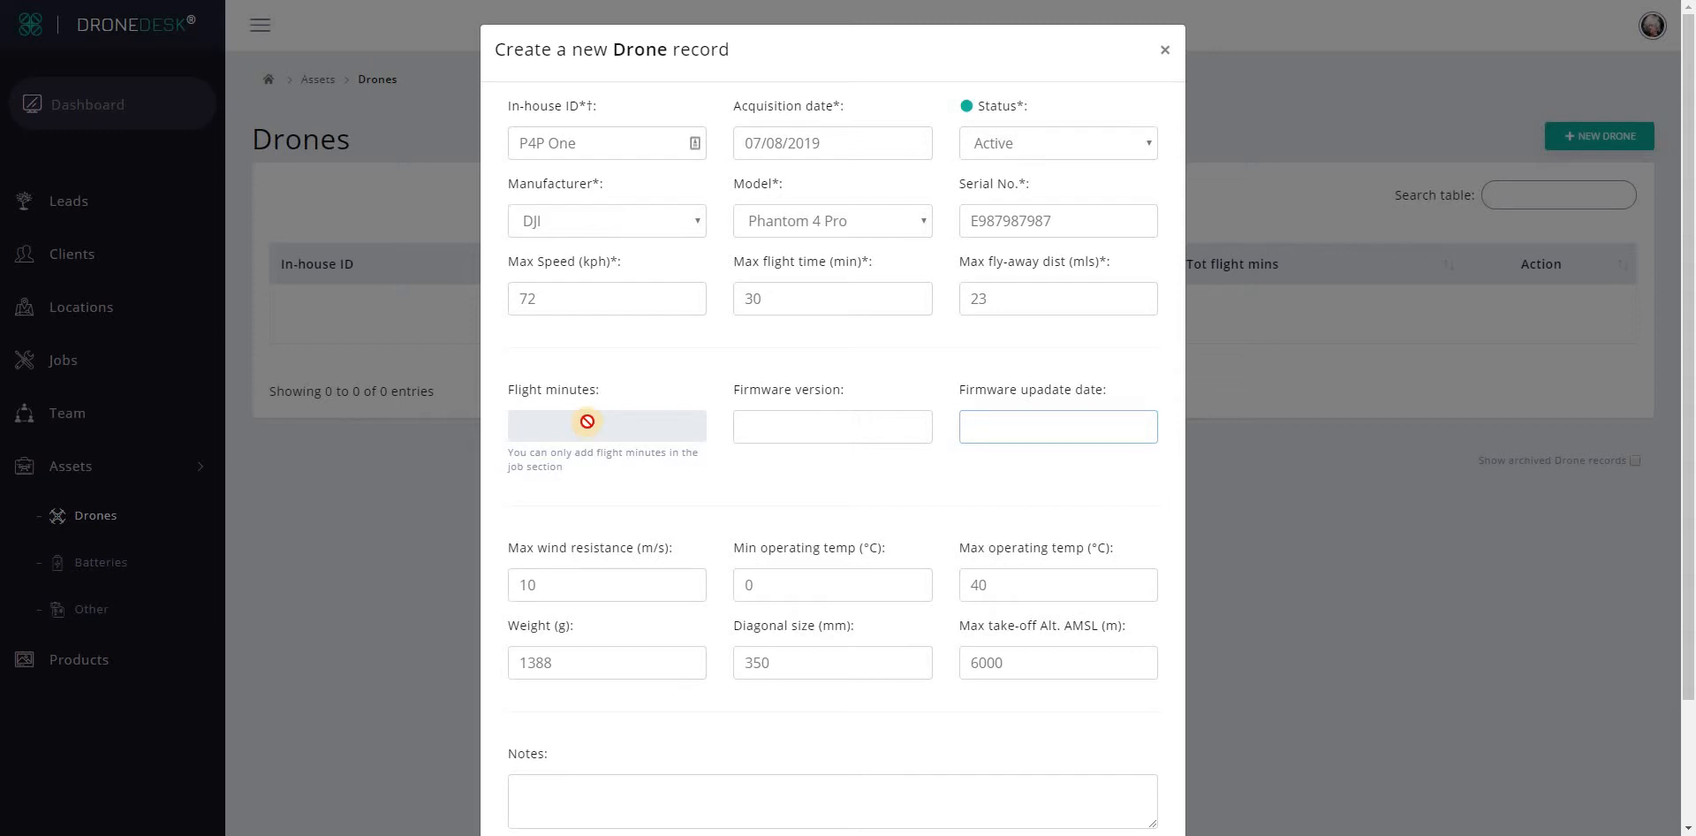
Step: Save the P4P One drone record
{"action": "scroll", "coordinate": [587, 421], "scroll_direction": "down", "scroll_amount": 2}
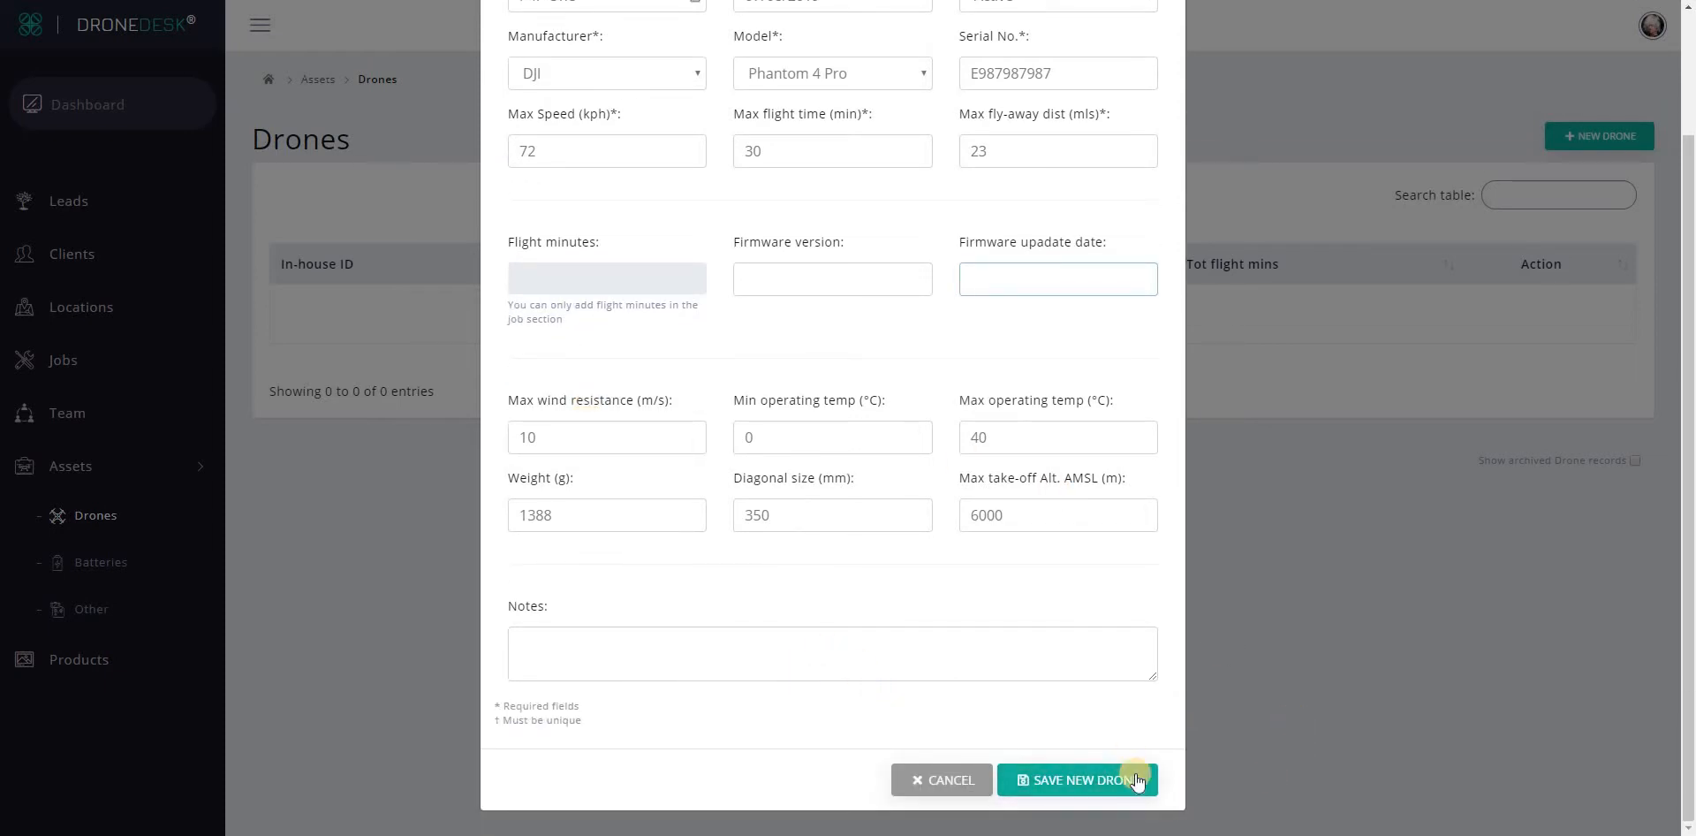
{"action": "left_click", "coordinate": [1077, 780]}
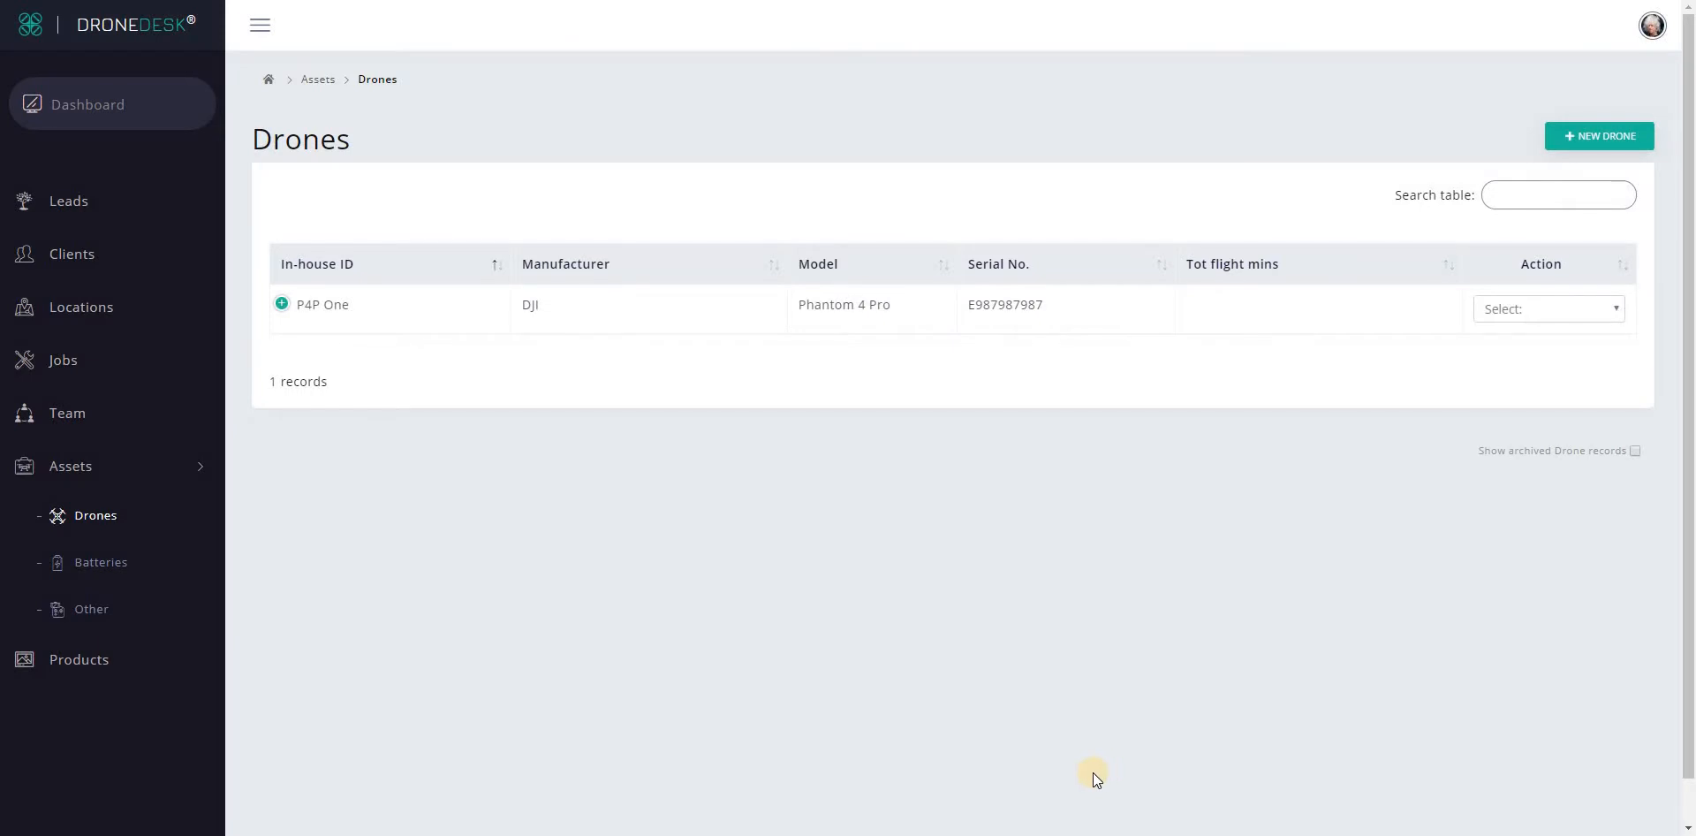
Step: Open the P4P One drone record for editing and close it without changing anything
{"action": "left_click", "coordinate": [1535, 308]}
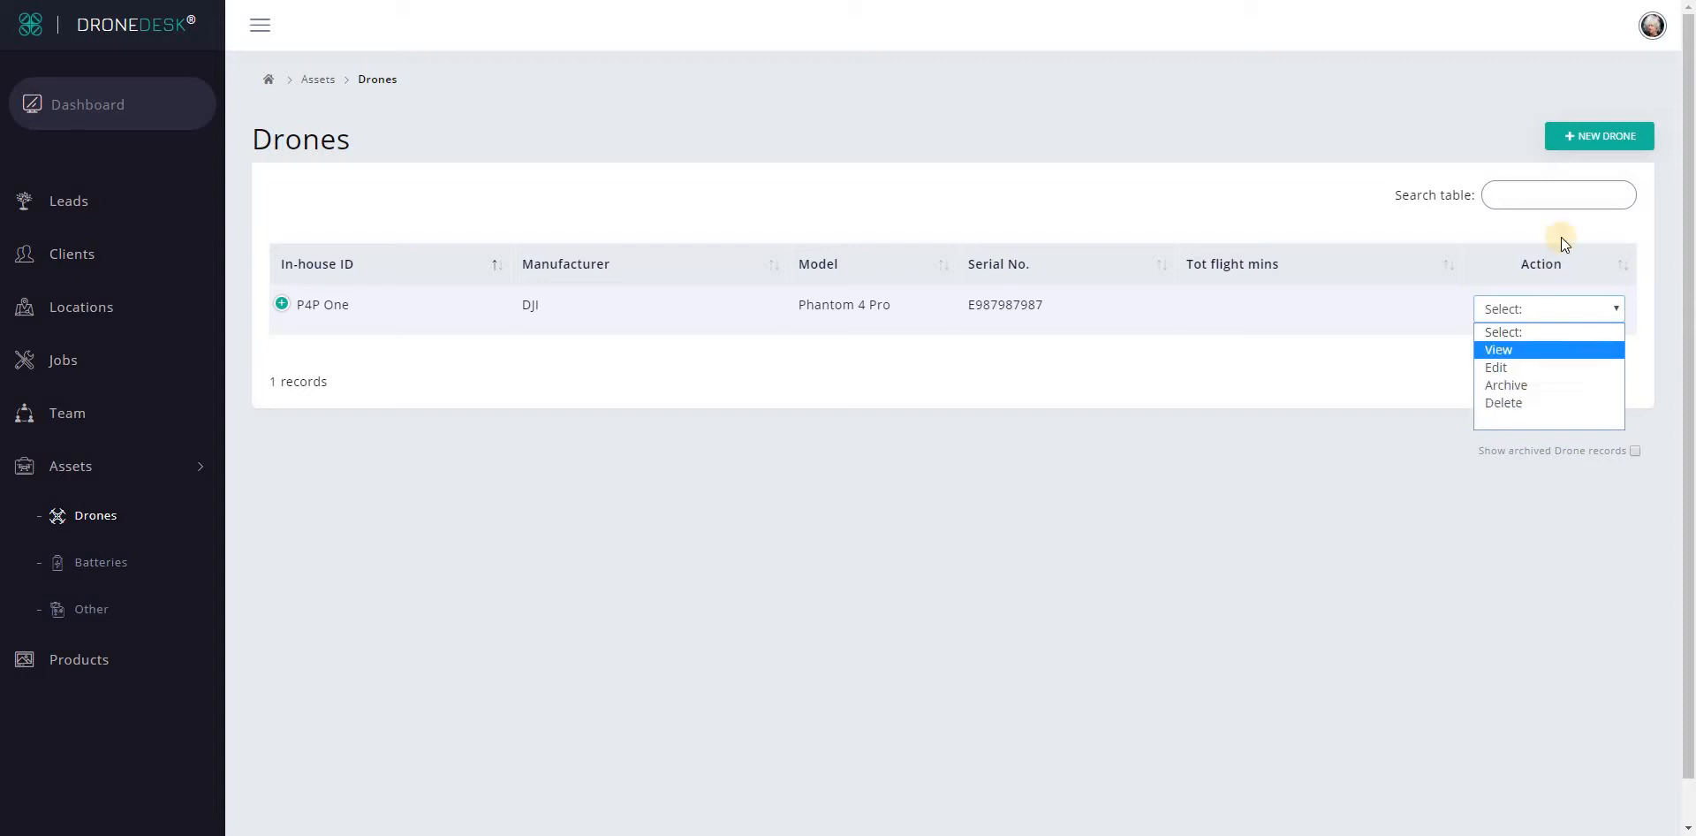
{"action": "left_click", "coordinate": [1506, 366]}
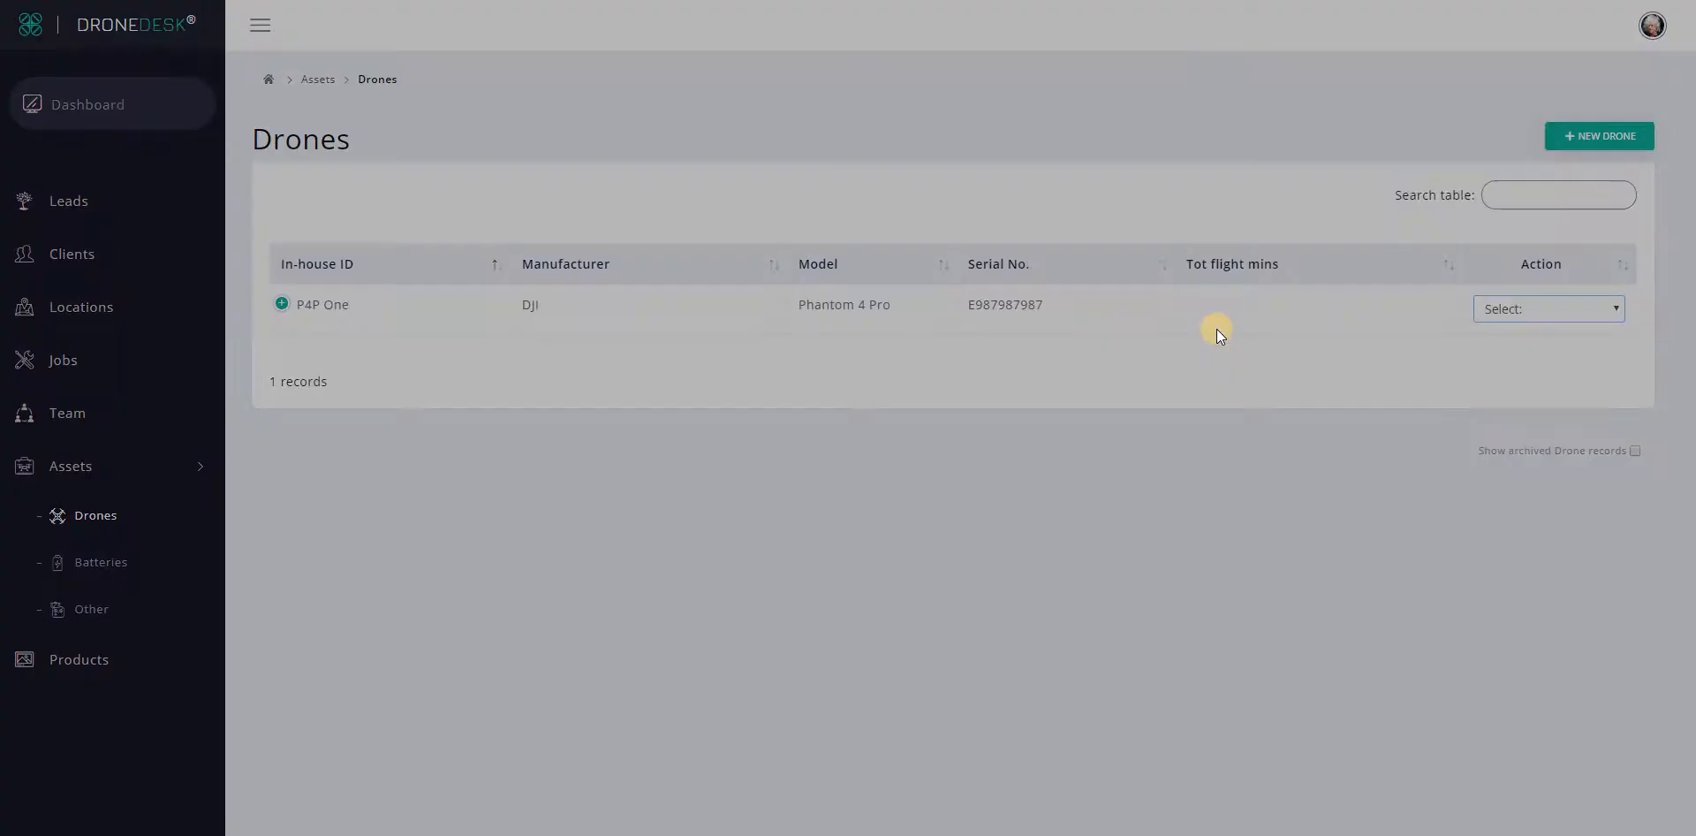
{"action": "left_click", "coordinate": [1164, 50]}
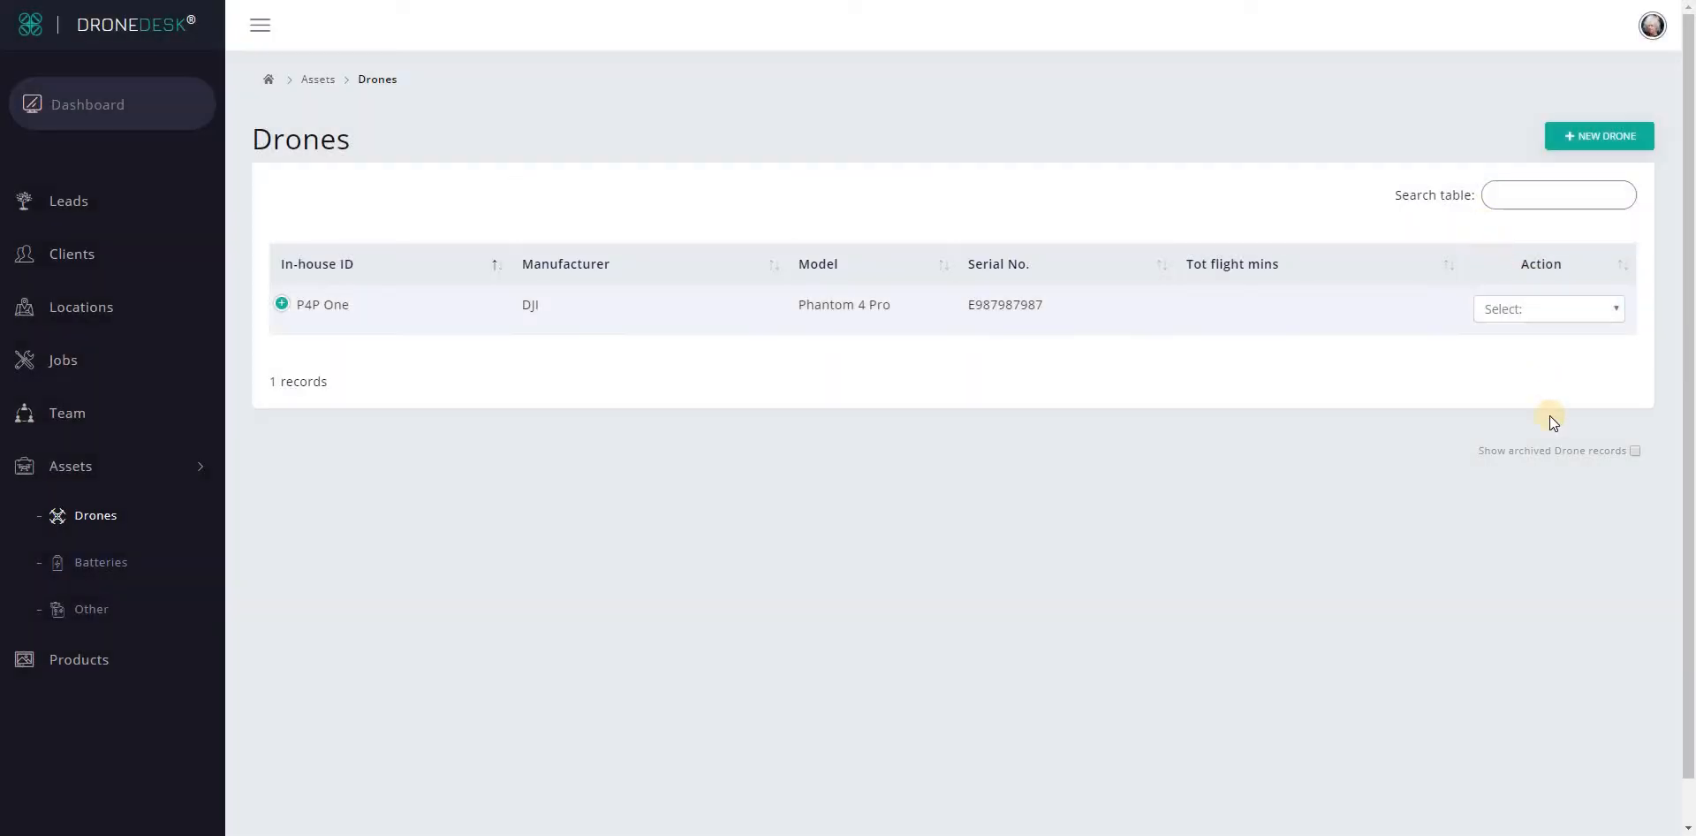
Step: Start another drone record with the in-house ID Mavic Pro and the acquisition date 07/08/2019
{"action": "left_click", "coordinate": [1583, 132]}
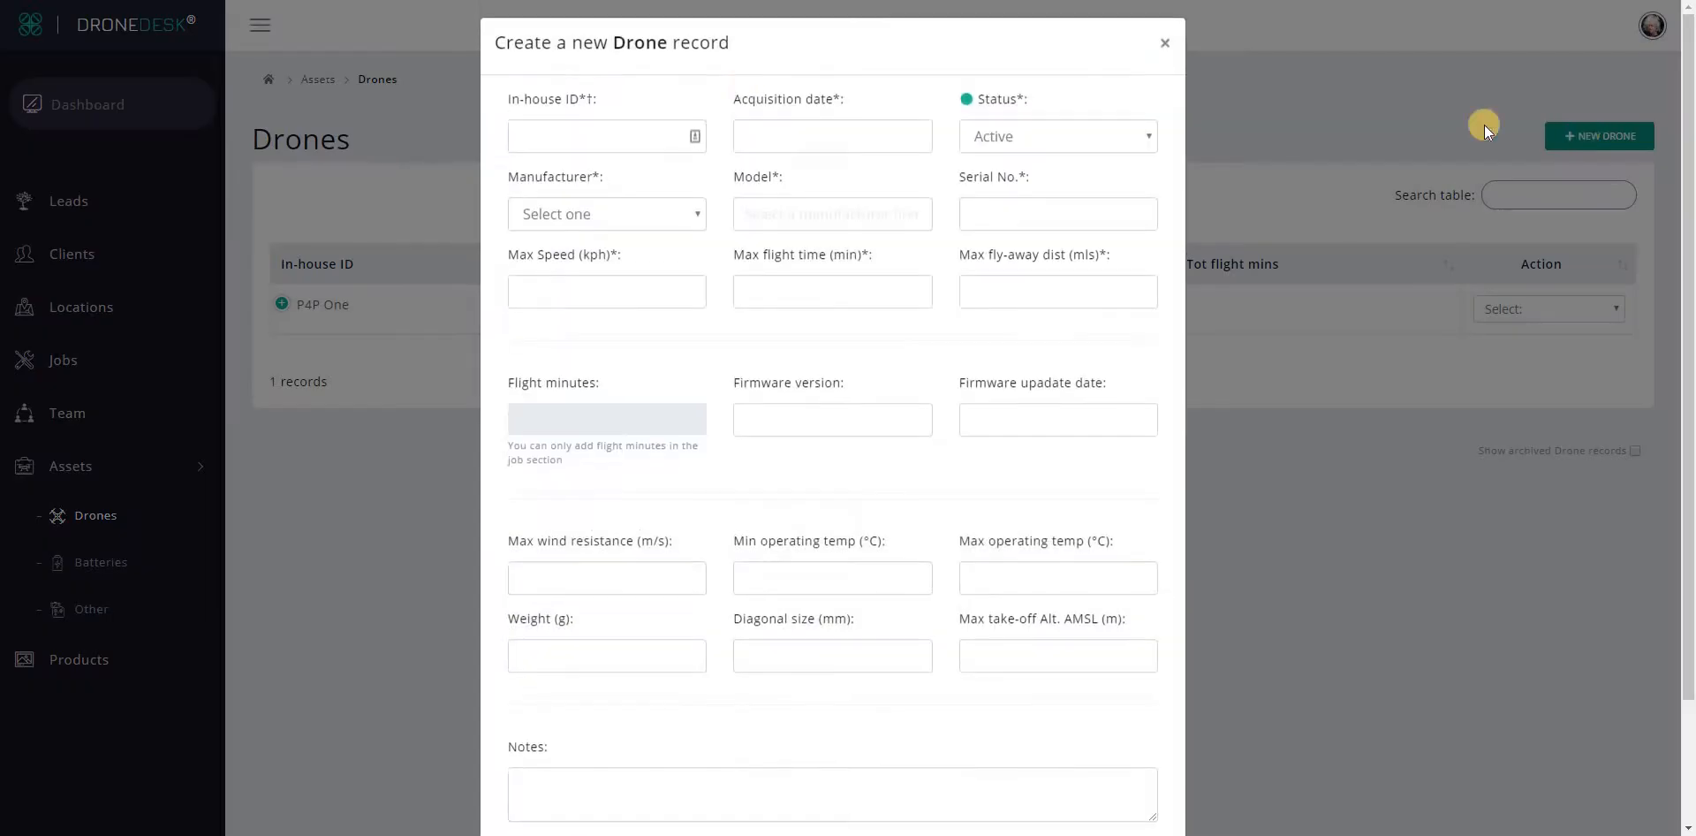
{"action": "left_click", "coordinate": [639, 137]}
{"action": "type", "text": "Mavic Pro"}
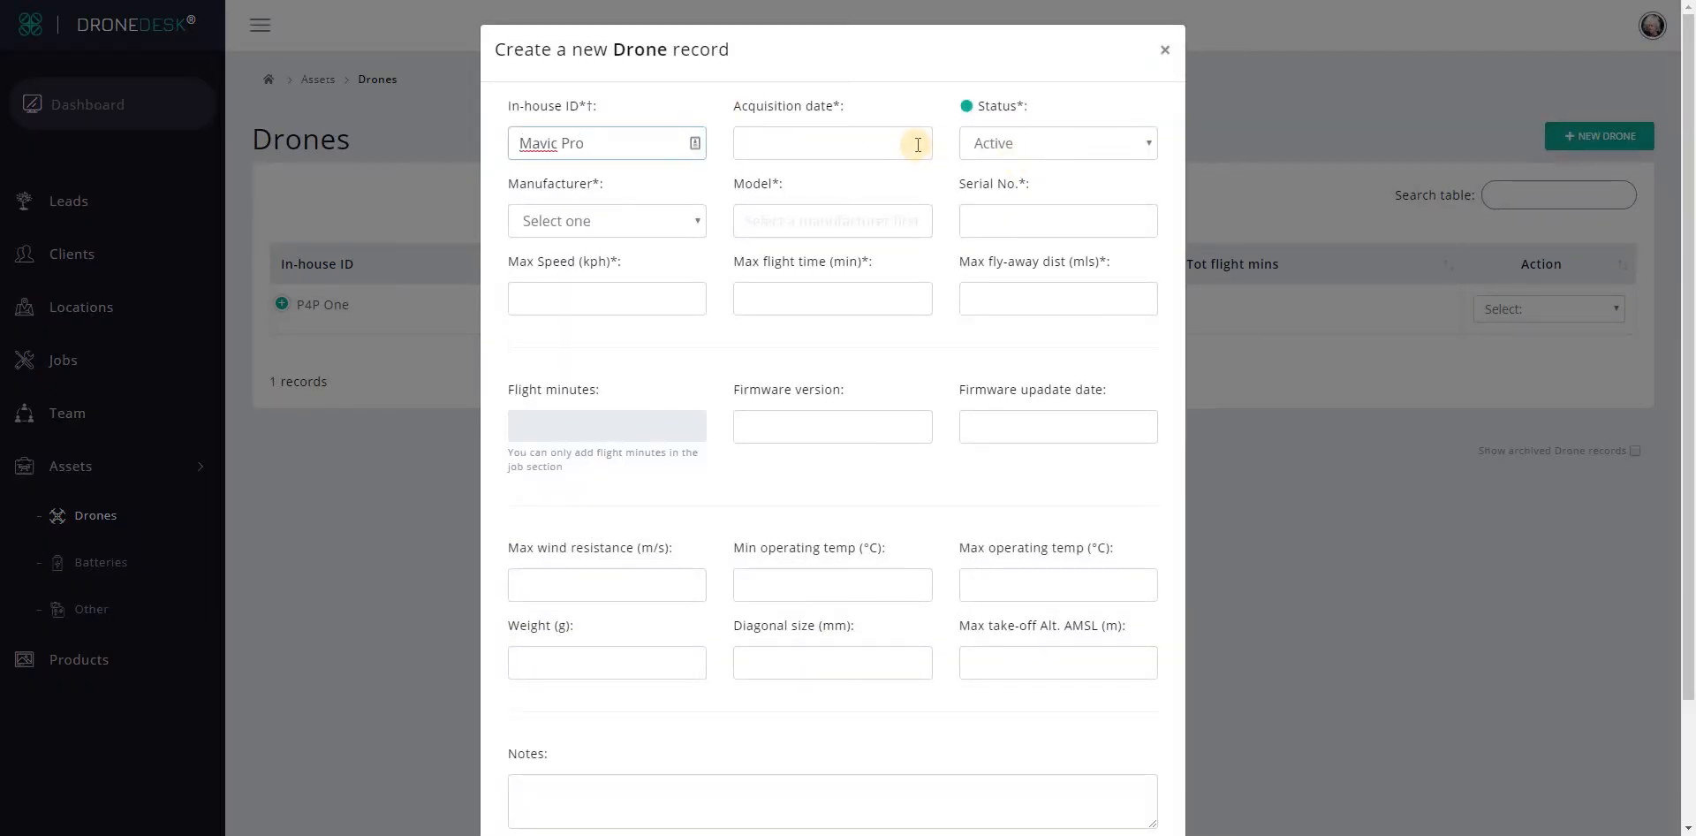
{"action": "left_click", "coordinate": [917, 144]}
{"action": "left_click", "coordinate": [808, 275]}
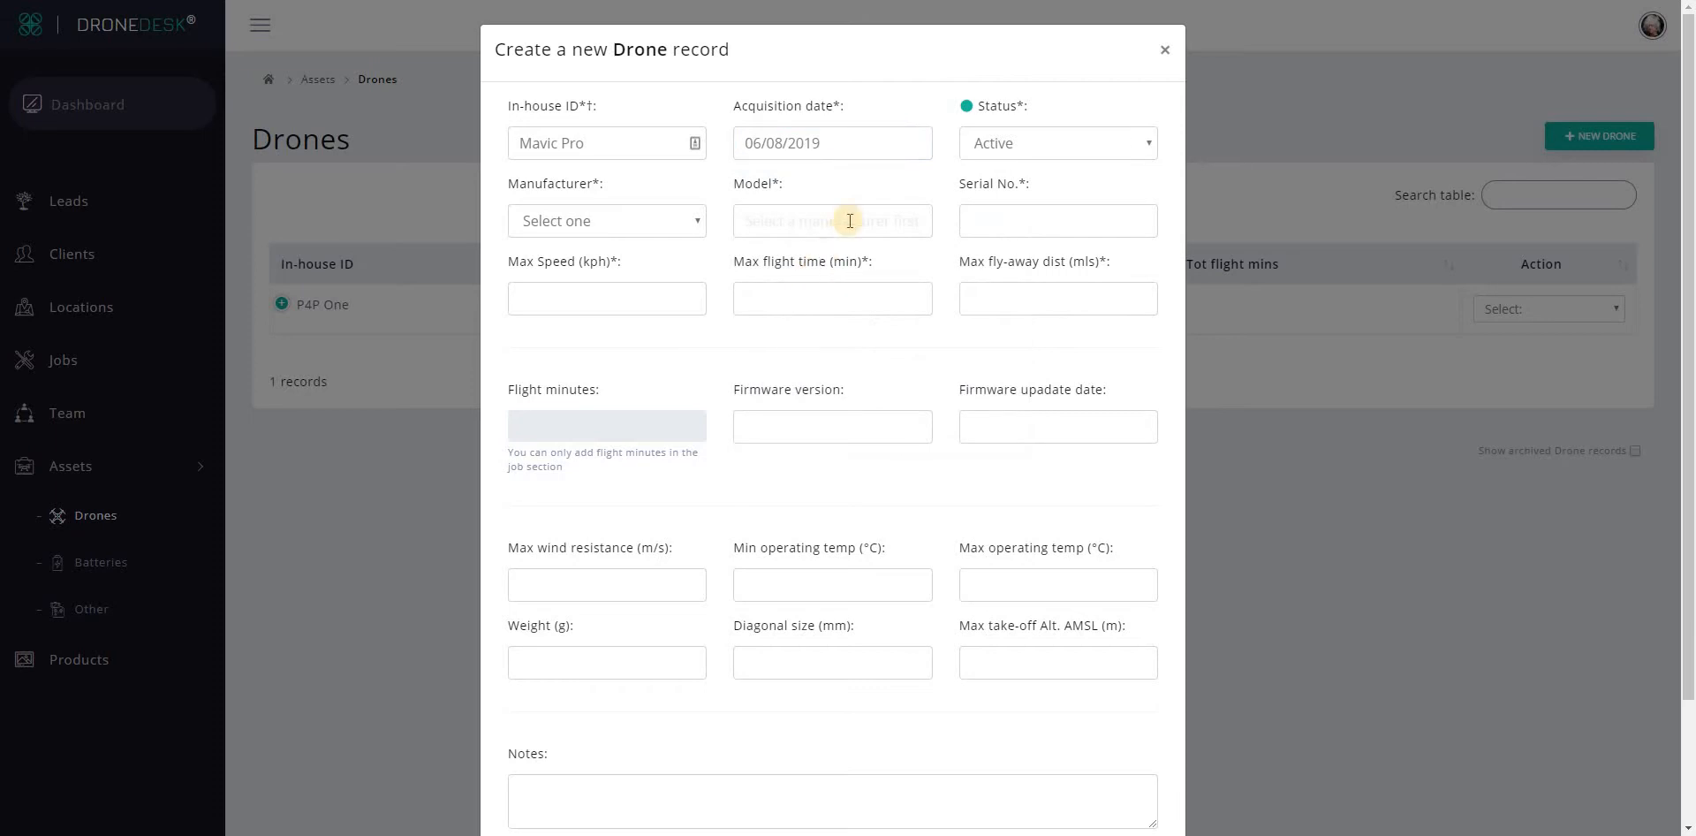
Step: Set this drone's manufacturer to DJI, its model to Mavic 2 Pro and its serial number to E9879877
{"action": "left_click", "coordinate": [619, 221]}
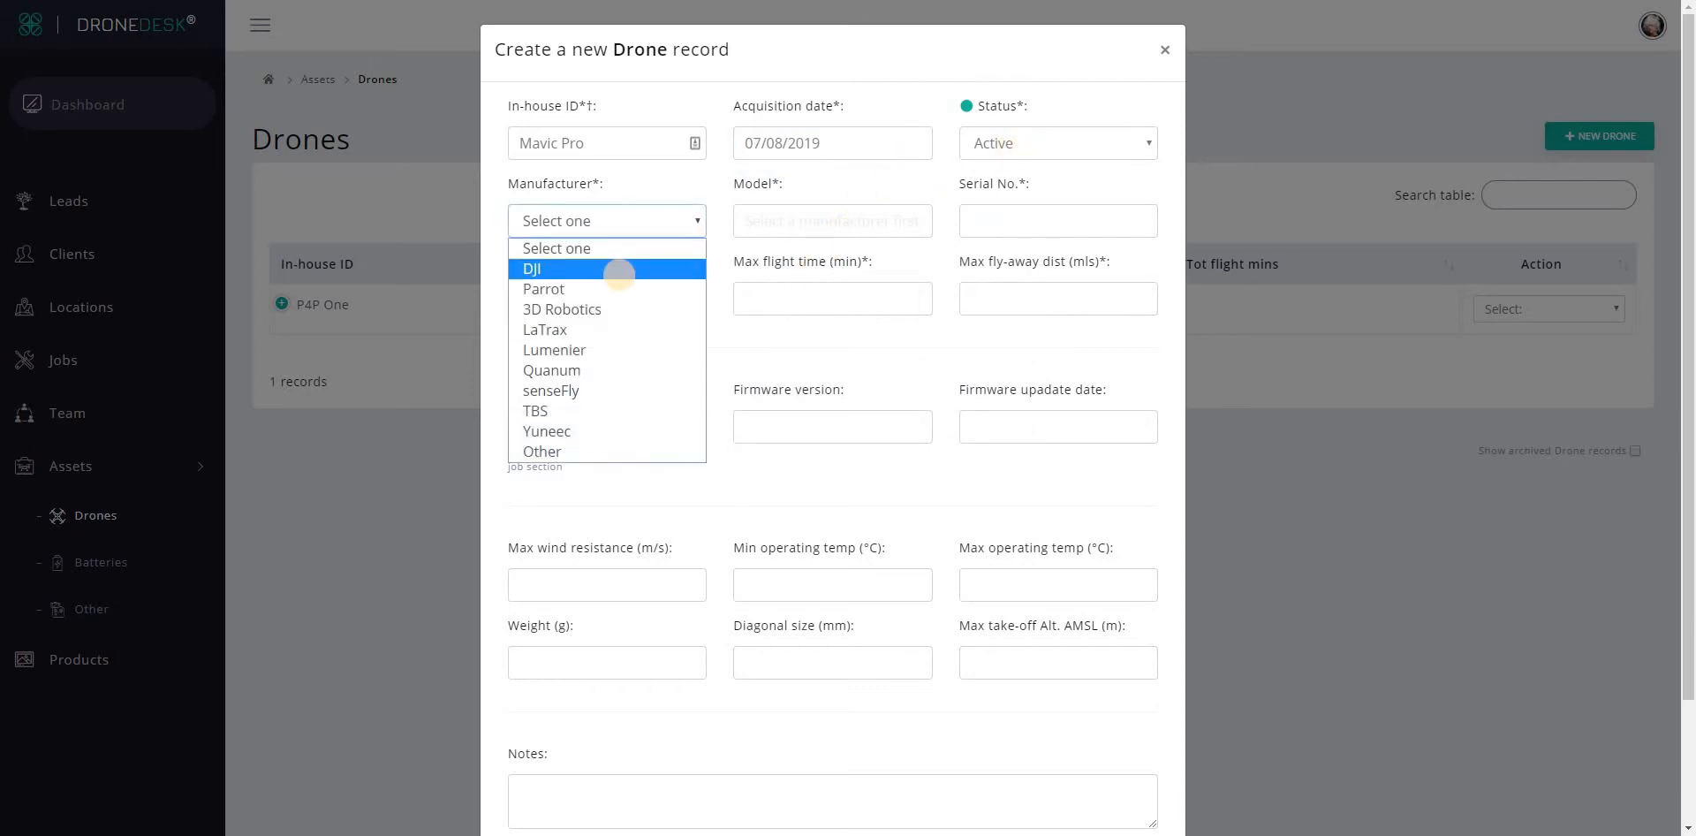
{"action": "left_click", "coordinate": [613, 271]}
{"action": "left_click", "coordinate": [817, 221]}
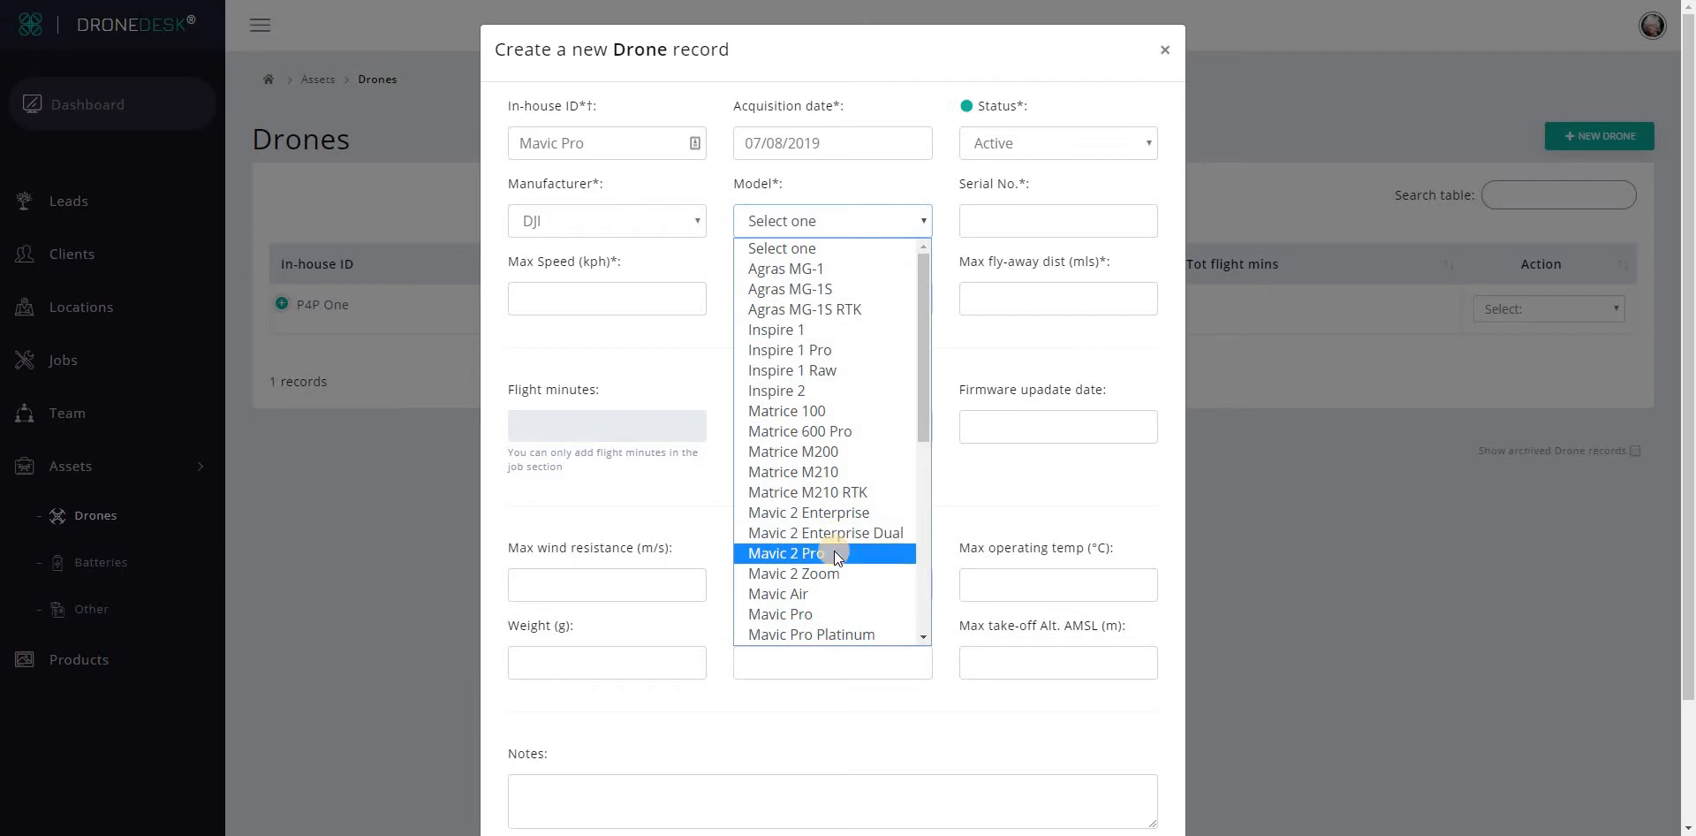
{"action": "left_click", "coordinate": [834, 552]}
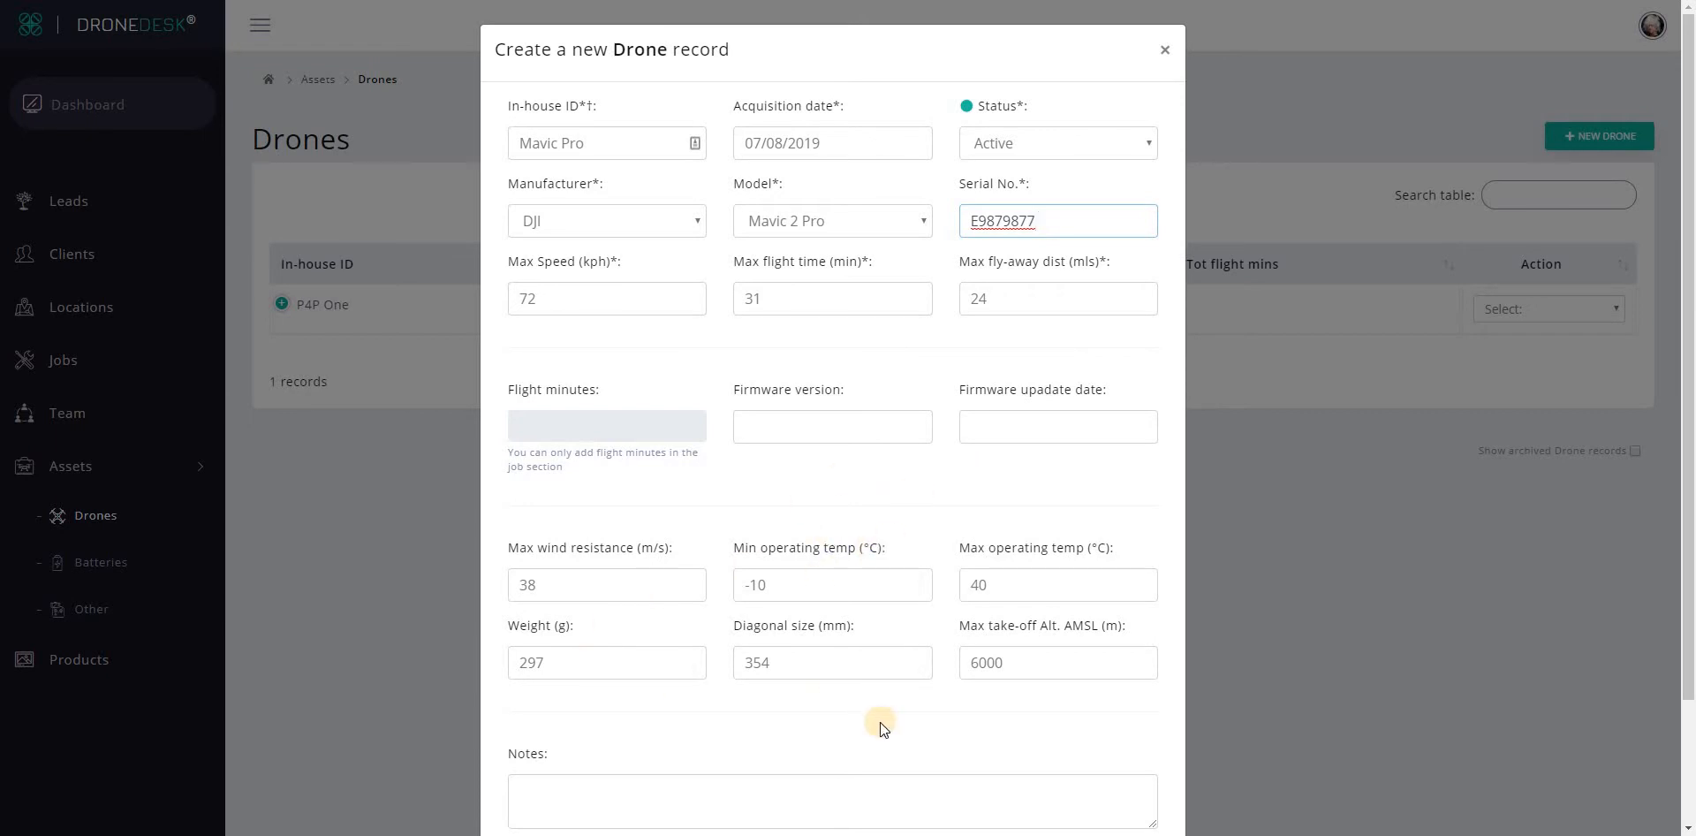
Step: Save the Mavic Pro drone record and start a third new drone record
{"action": "scroll", "coordinate": [880, 723], "scroll_direction": "down", "scroll_amount": 1}
{"action": "scroll", "coordinate": [880, 723], "scroll_direction": "down", "scroll_amount": 2}
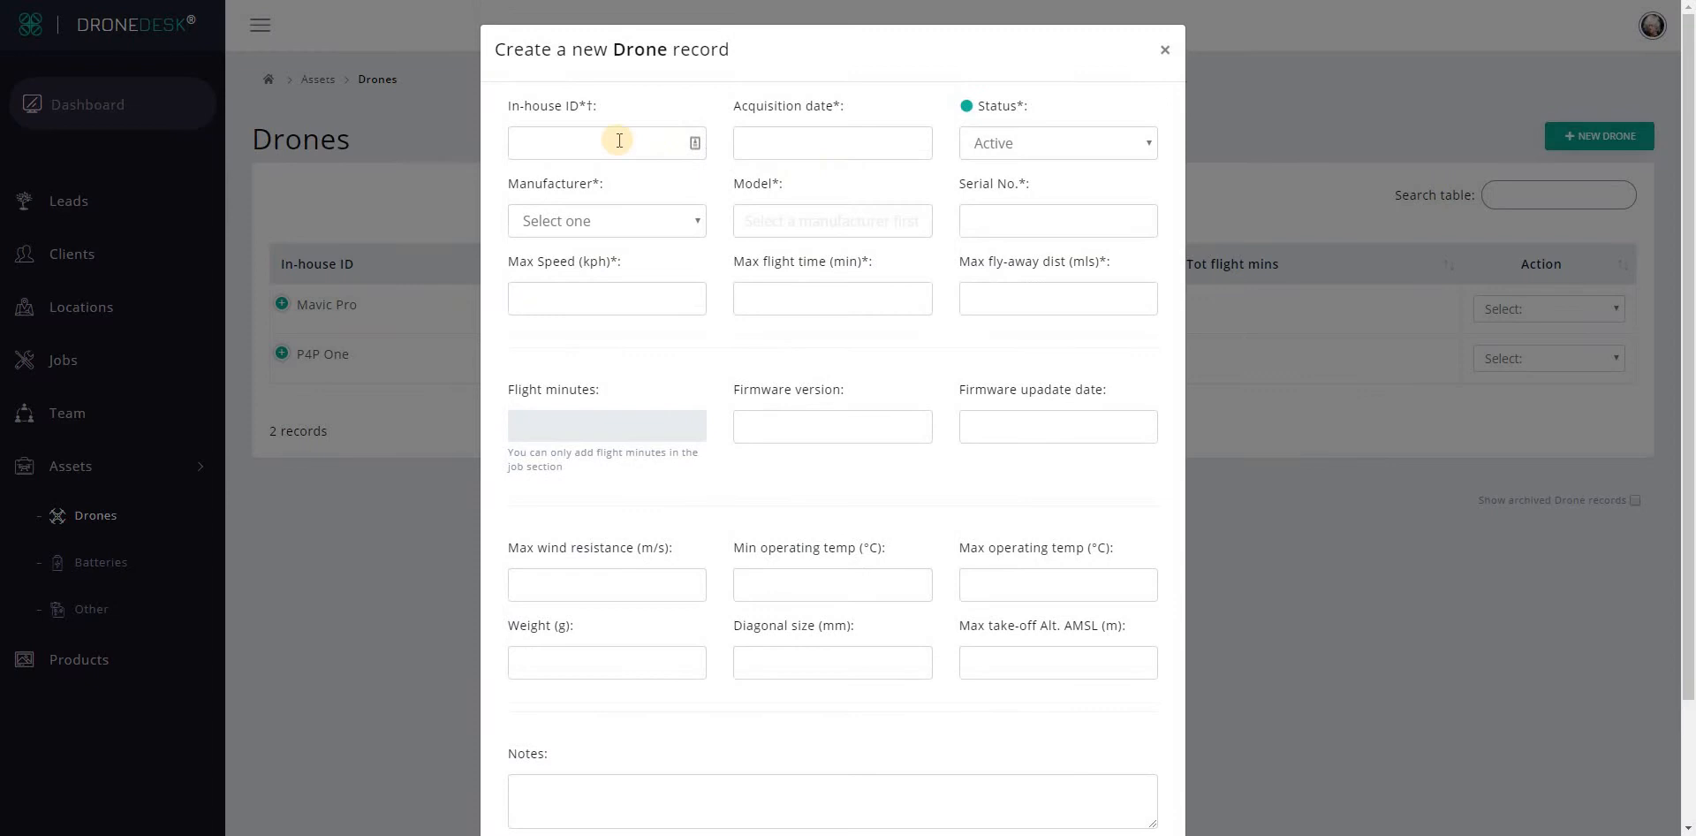
Step: Give the third drone the in-house ID Backup Drone and the acquisition date 07/08/2019
{"action": "type", "text": "Backup Drone"}
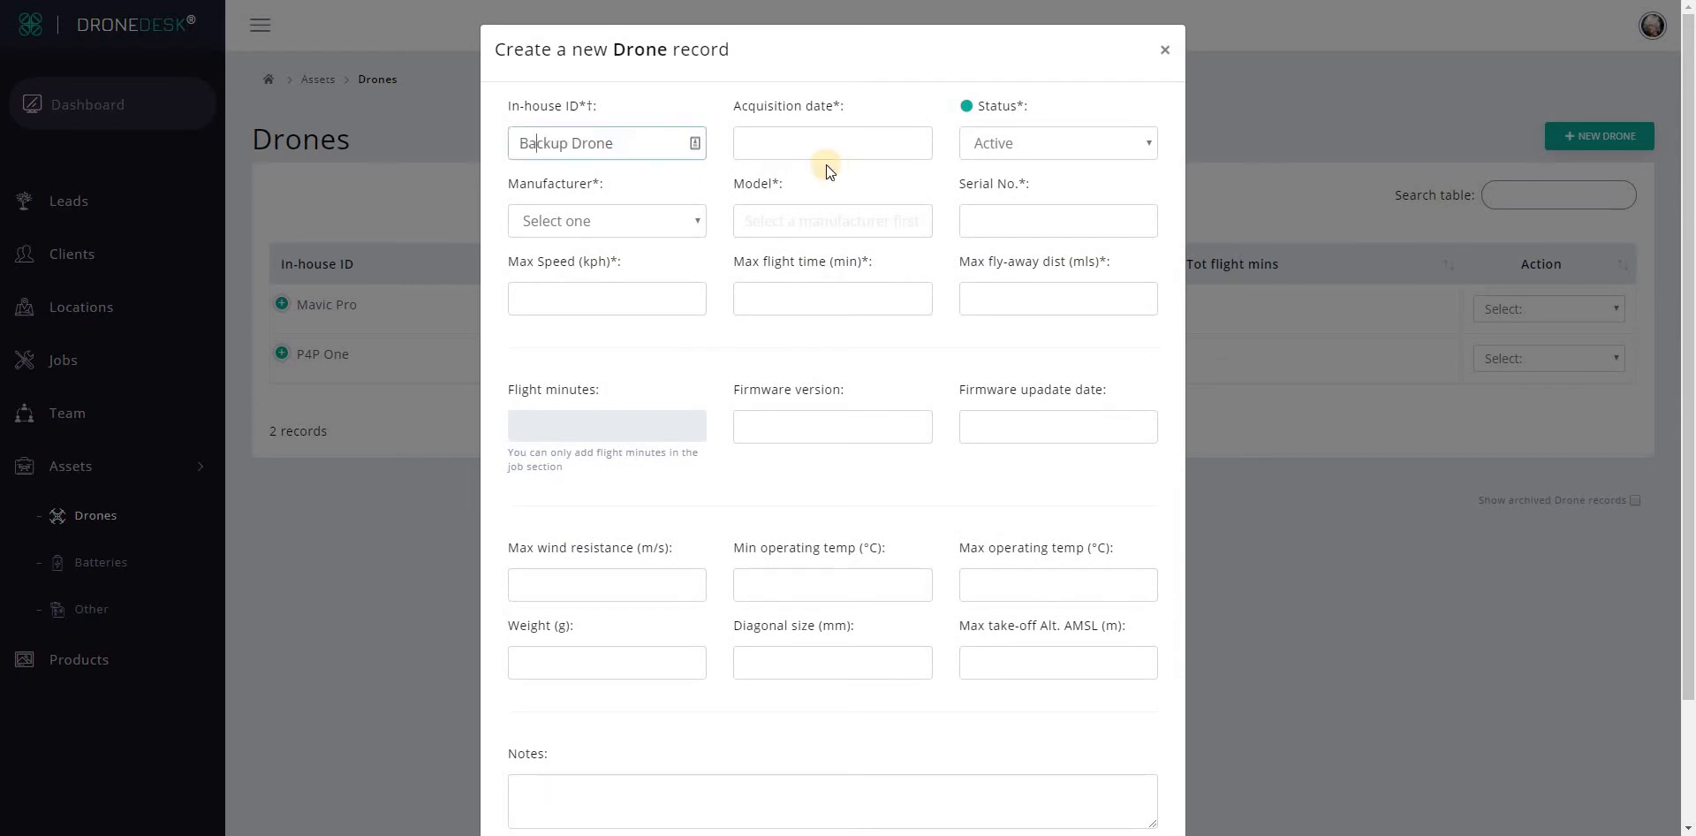
{"action": "left_click", "coordinate": [835, 148]}
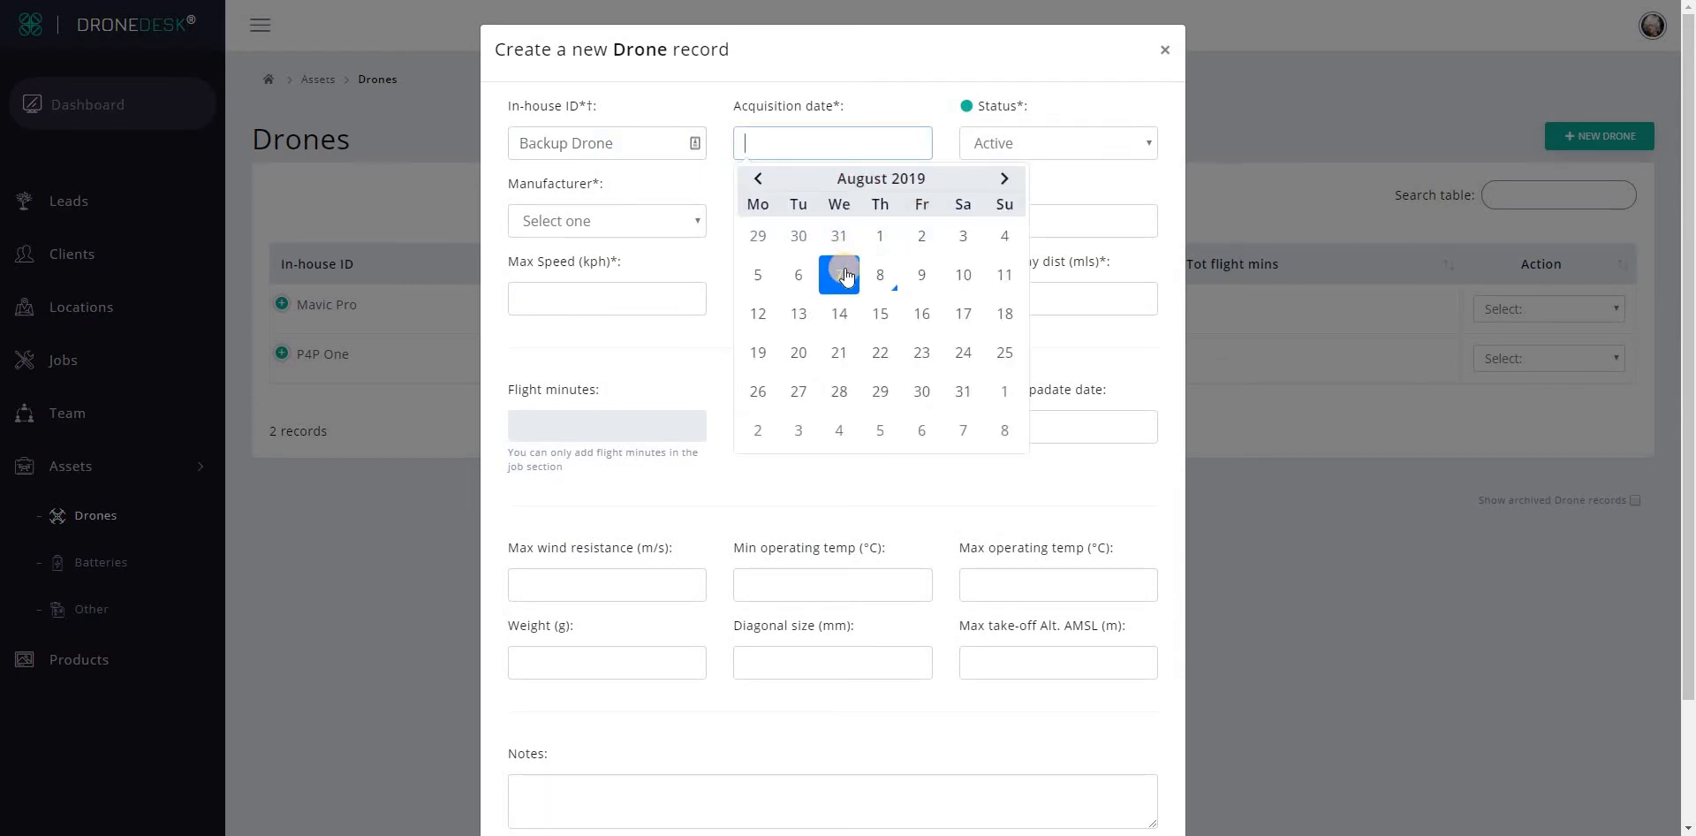
{"action": "left_click", "coordinate": [836, 269]}
Step: Choose LaTrax as the Backup Drone's manufacturer and Alias as its model
{"action": "left_click", "coordinate": [633, 220]}
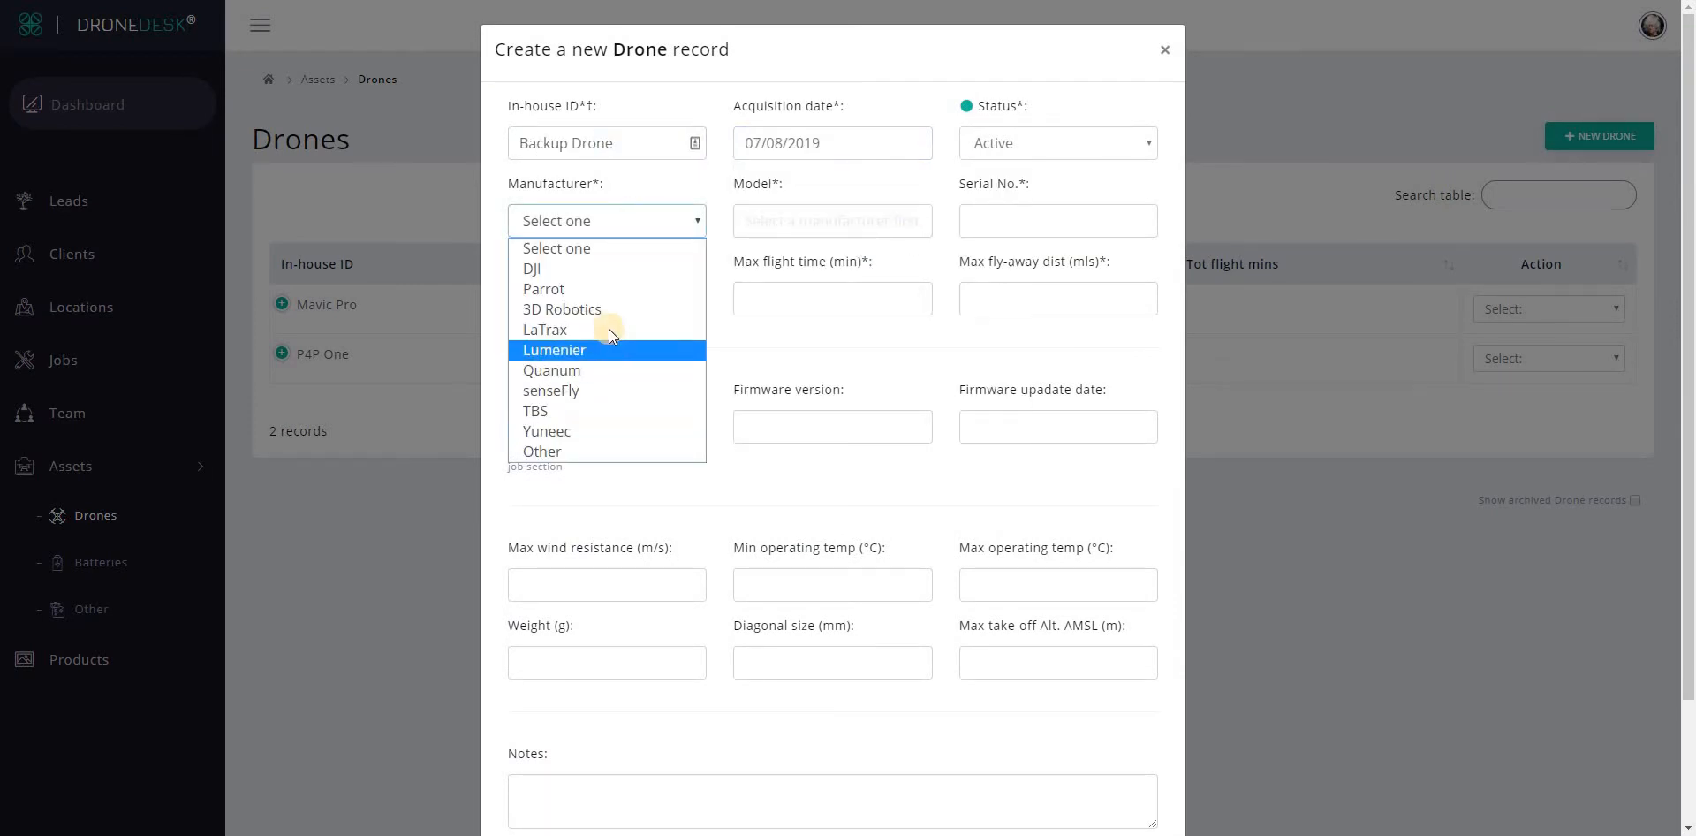
{"action": "left_click", "coordinate": [565, 329]}
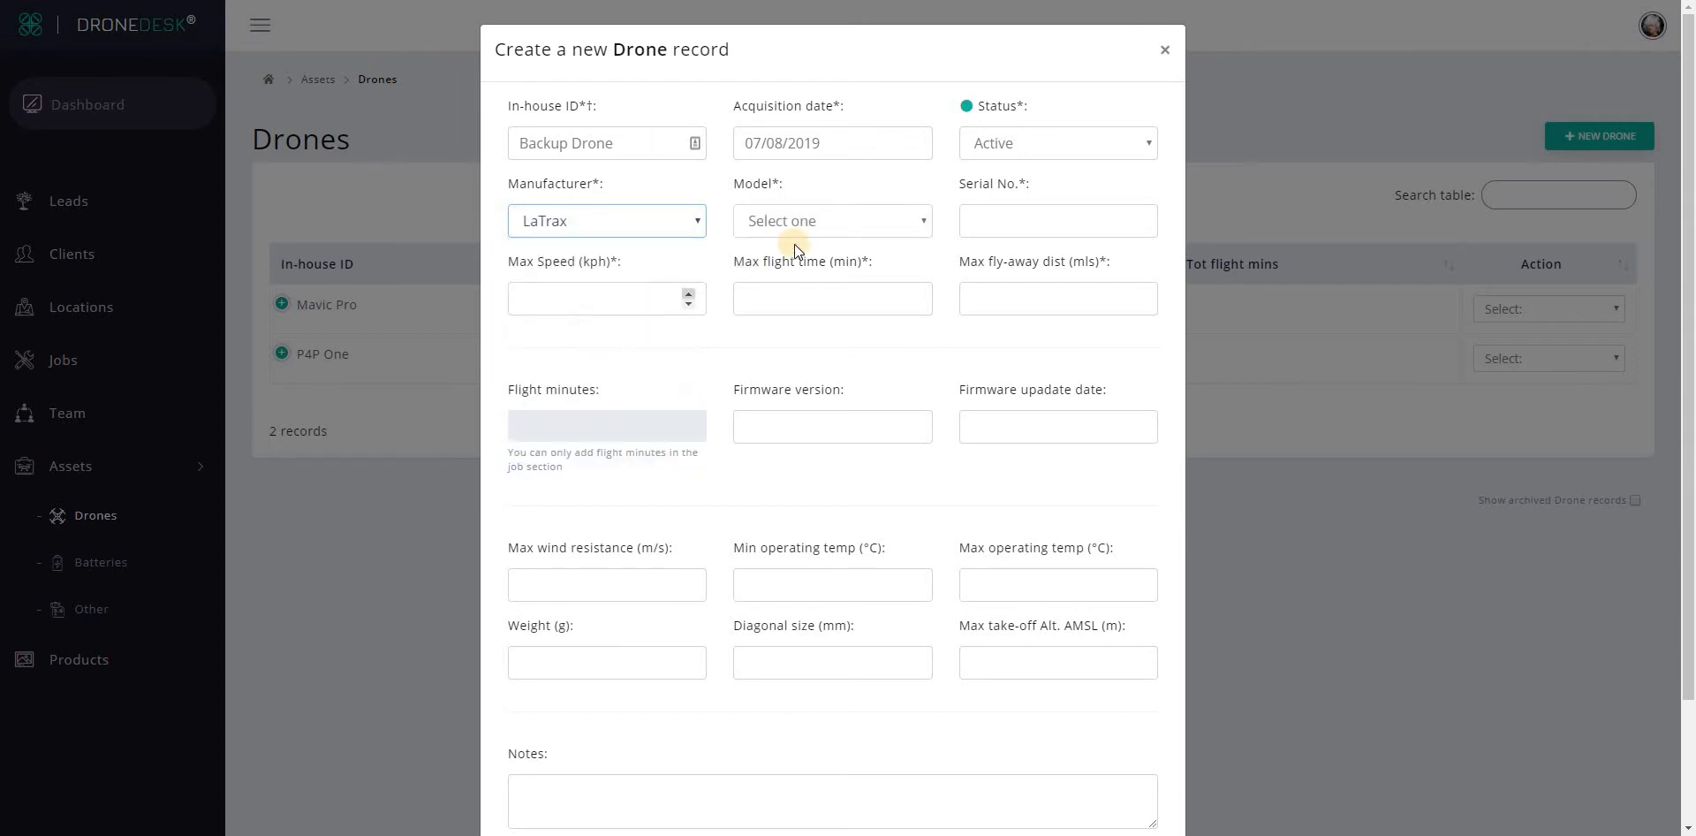
{"action": "left_click", "coordinate": [818, 220]}
{"action": "left_click", "coordinate": [802, 264]}
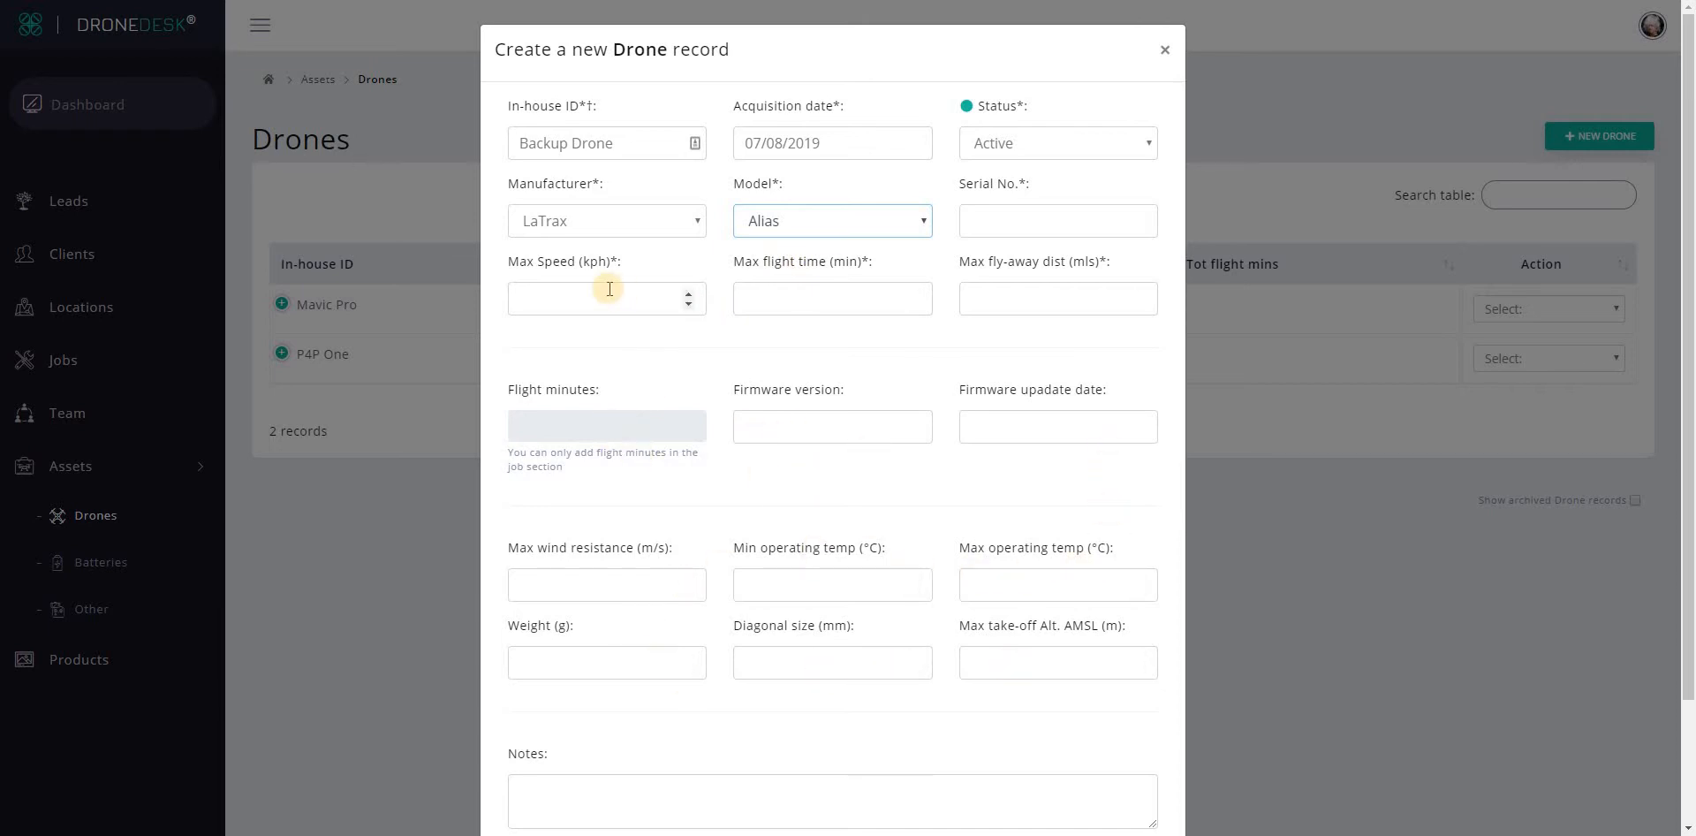
Step: Set the Backup Drone's max speed to 40 kph, max flight time to 15 min and max fly-away distance to 7 miles
{"action": "left_click", "coordinate": [569, 294]}
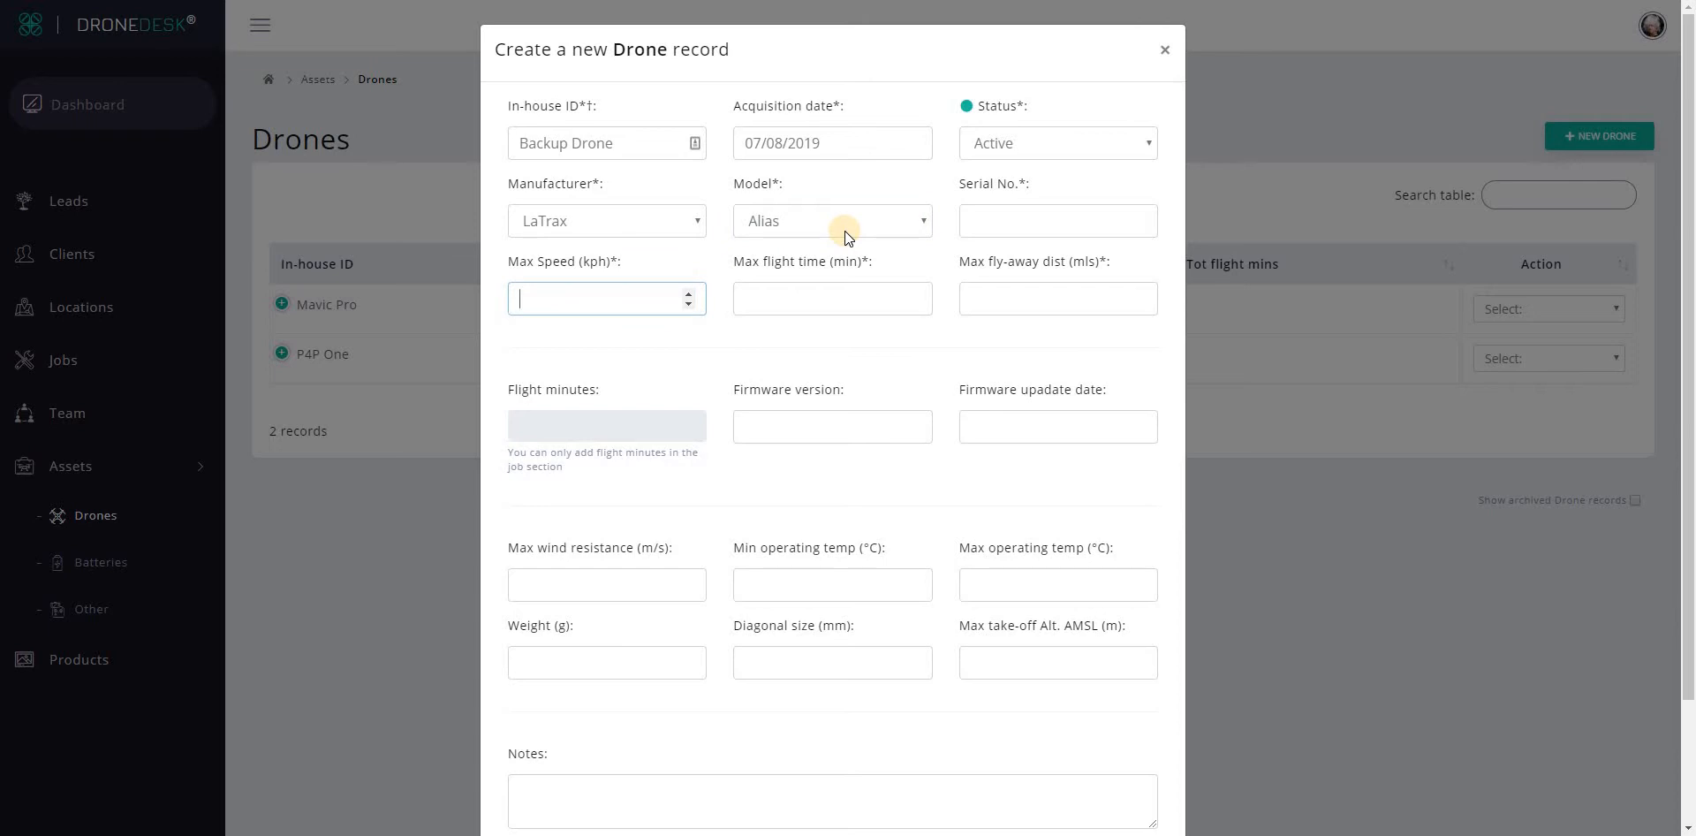
{"action": "type", "text": "40"}
{"action": "key", "text": "Tab"}
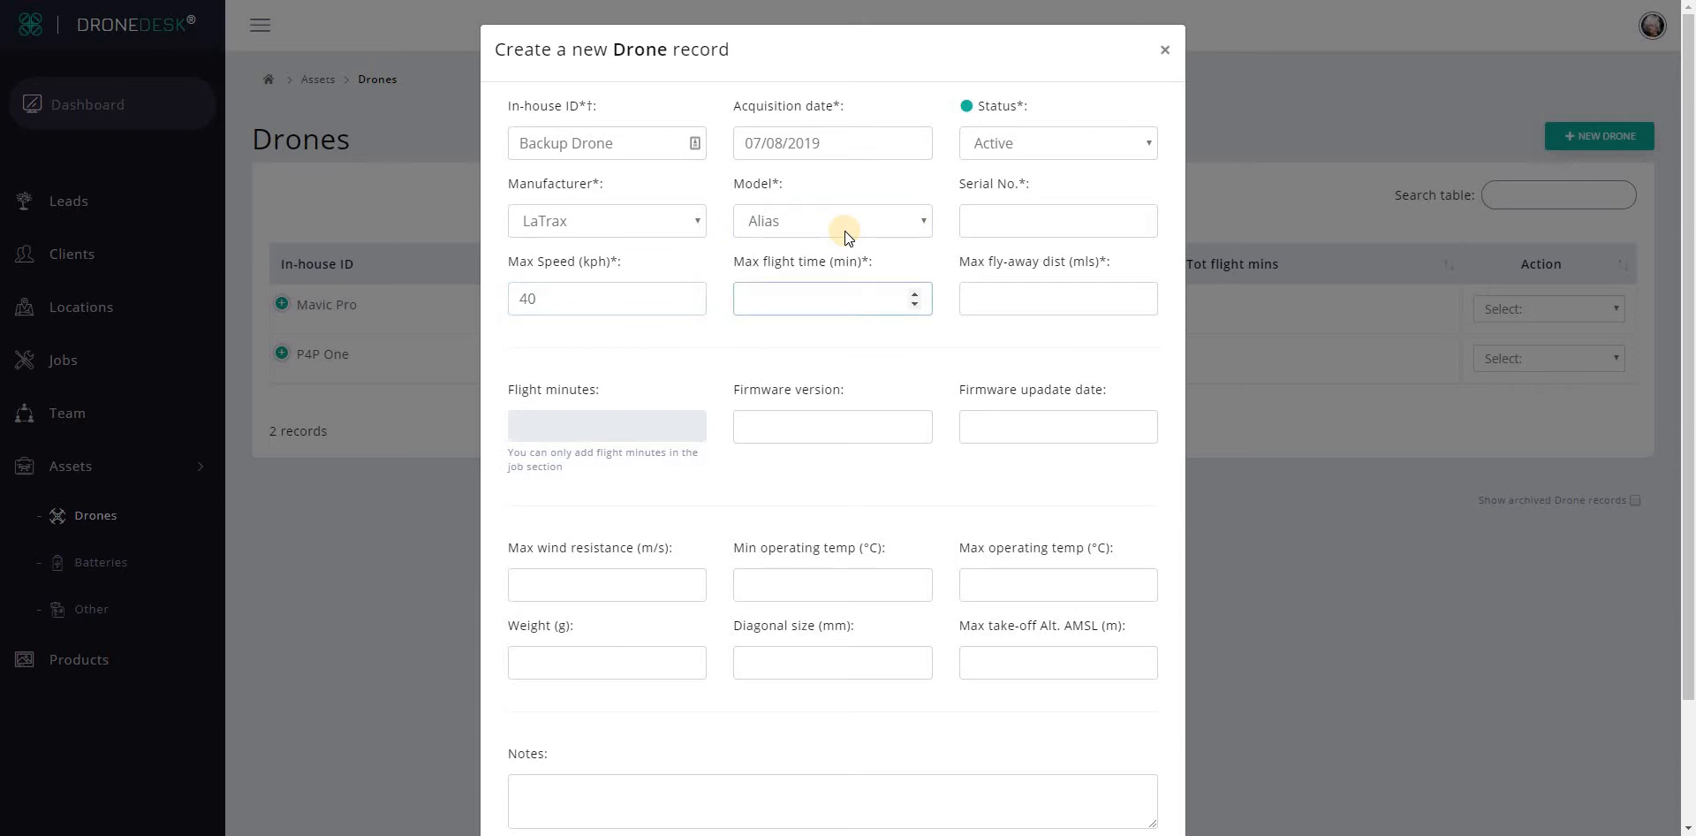
{"action": "type", "text": "15"}
{"action": "key", "text": "Tab"}
{"action": "type", "text": "7"}
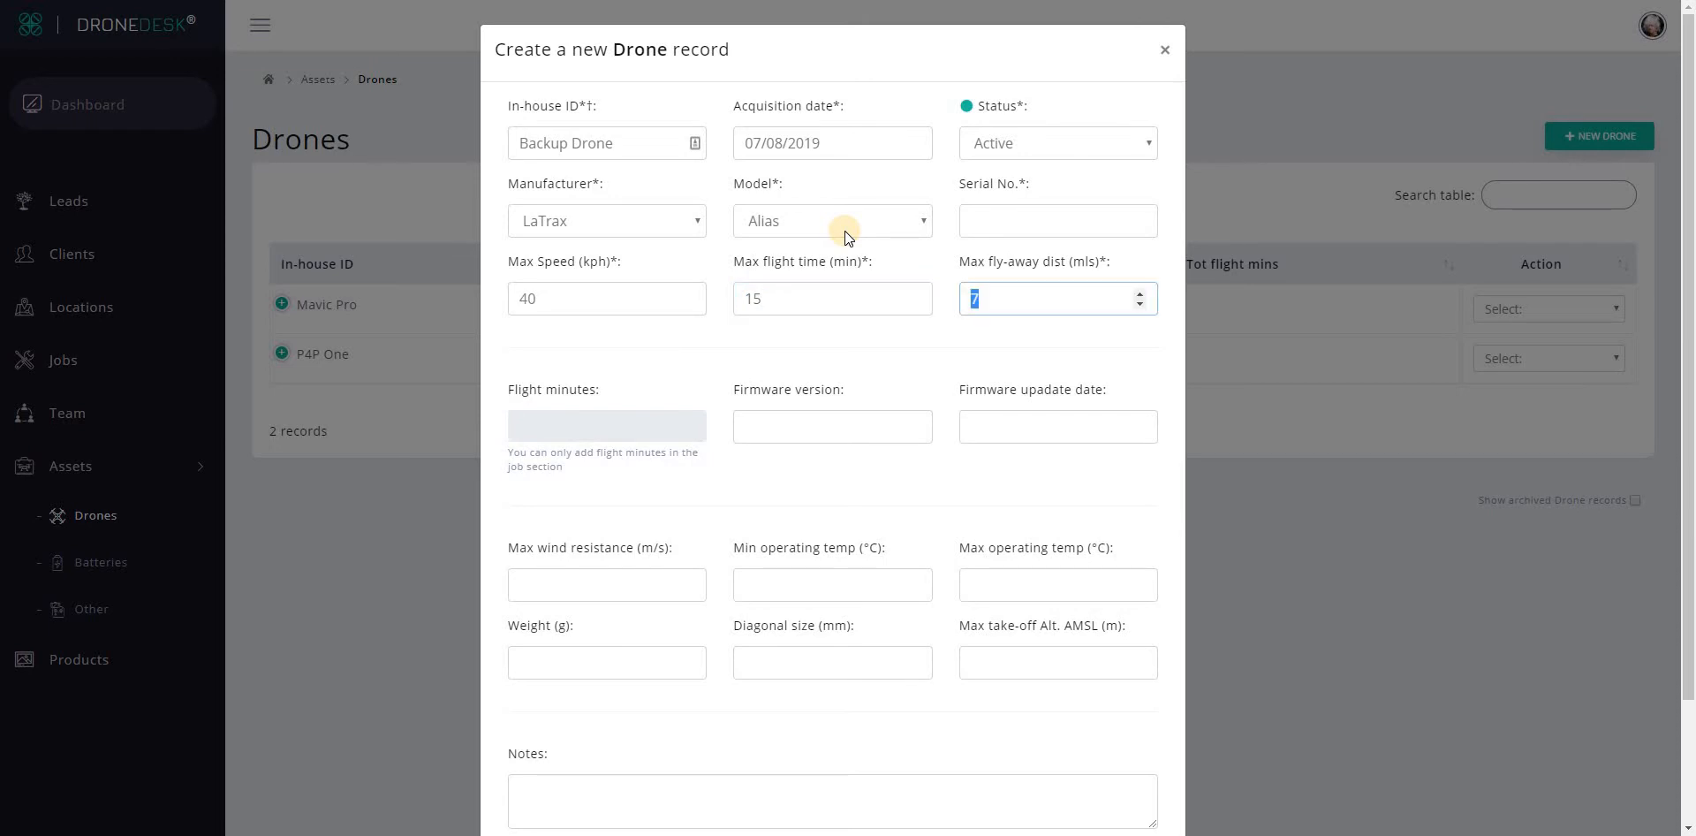
Step: Give the Backup Drone the serial number E6754765, then save the record and close the form
{"action": "left_click", "coordinate": [1012, 226]}
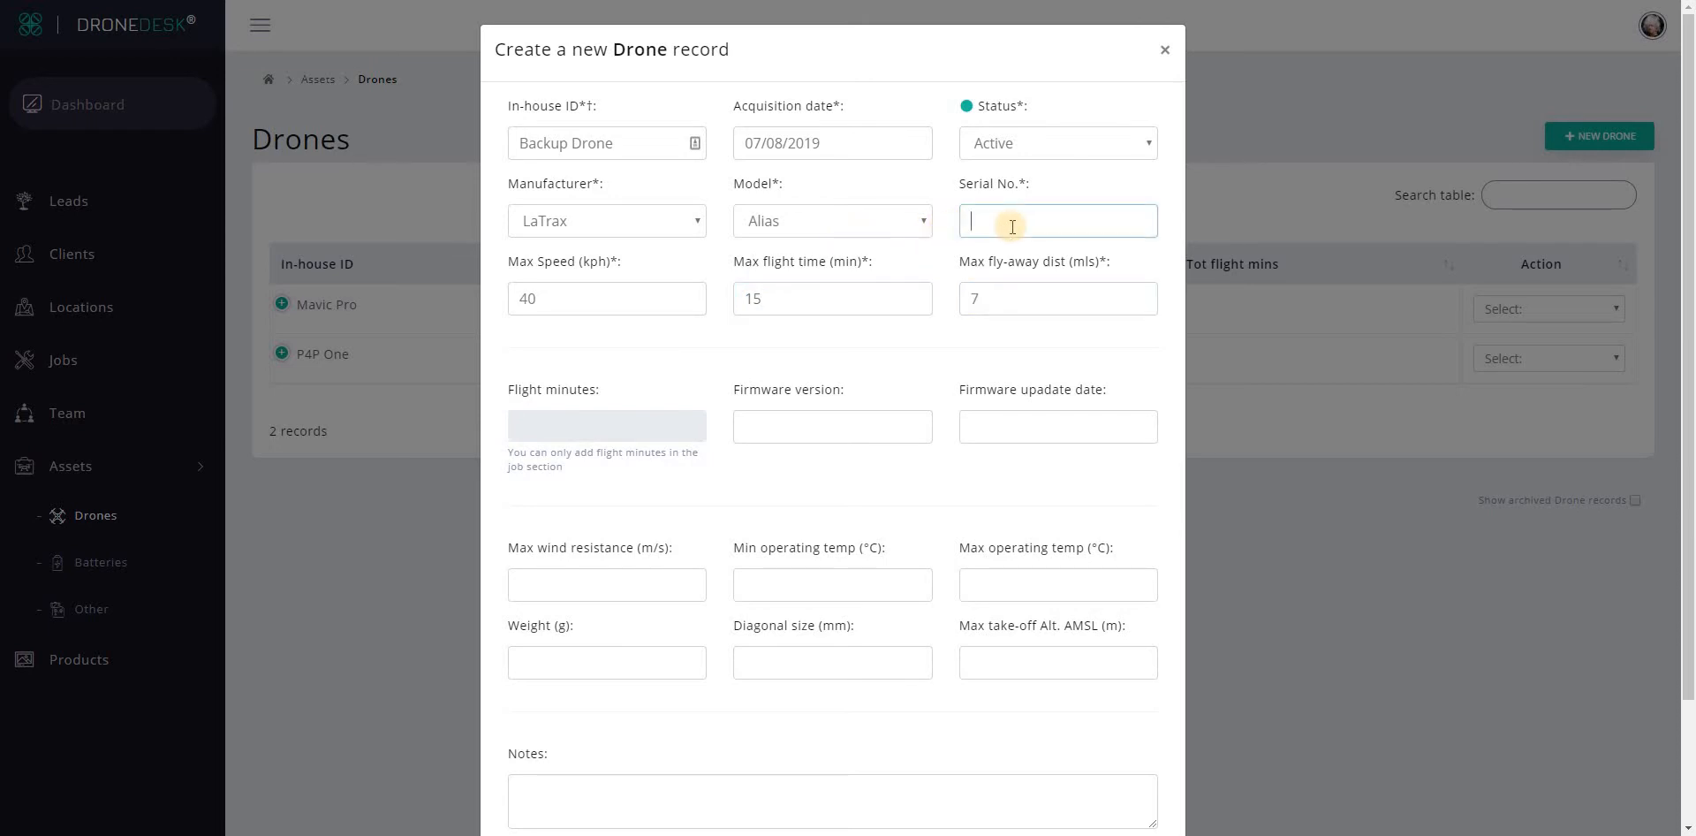
{"action": "type", "text": "E6754765"}
{"action": "scroll", "coordinate": [1010, 547], "scroll_direction": "down", "scroll_amount": 2}
{"action": "left_click", "coordinate": [1064, 773]}
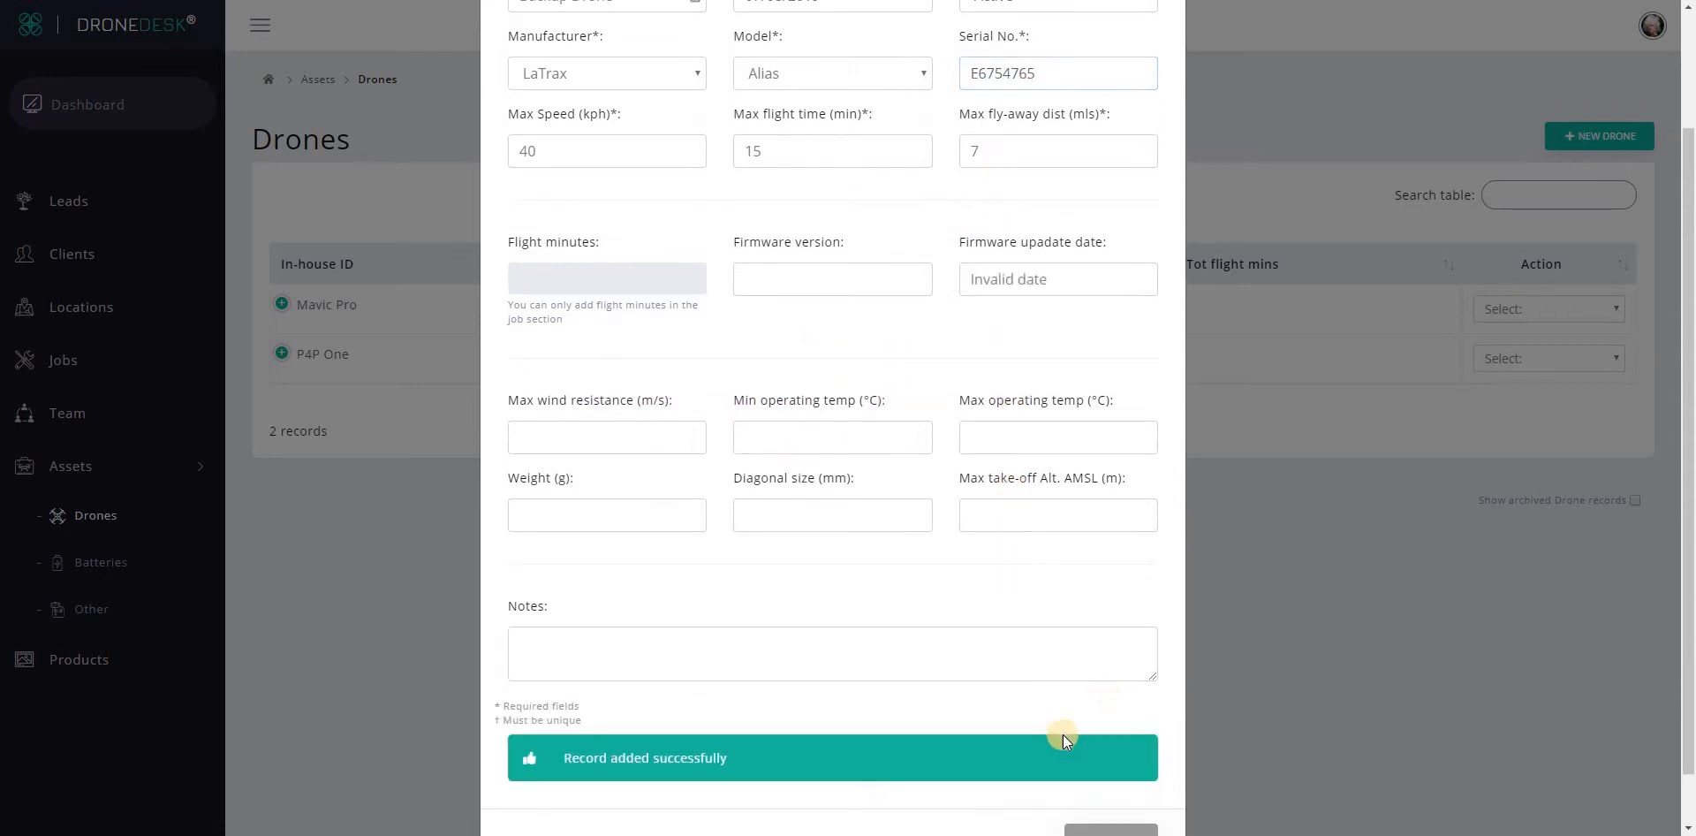
{"action": "left_click", "coordinate": [1090, 777]}
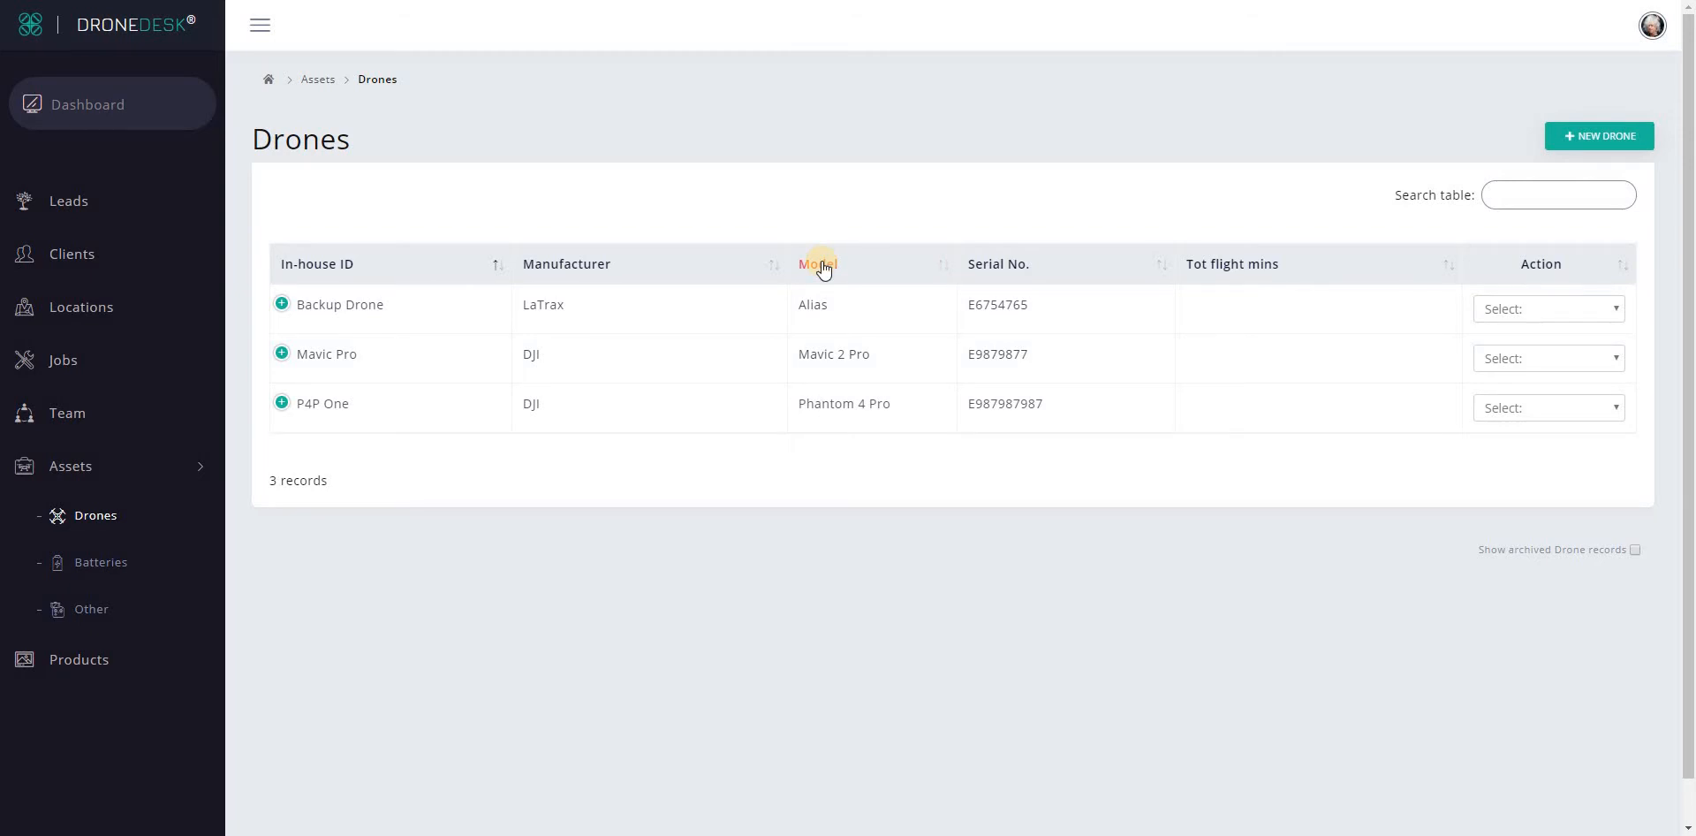
Step: Start a new battery record with the in-house ID P4P Batt 1 and the acquisition date 07/08/2019
{"action": "left_click", "coordinate": [68, 562]}
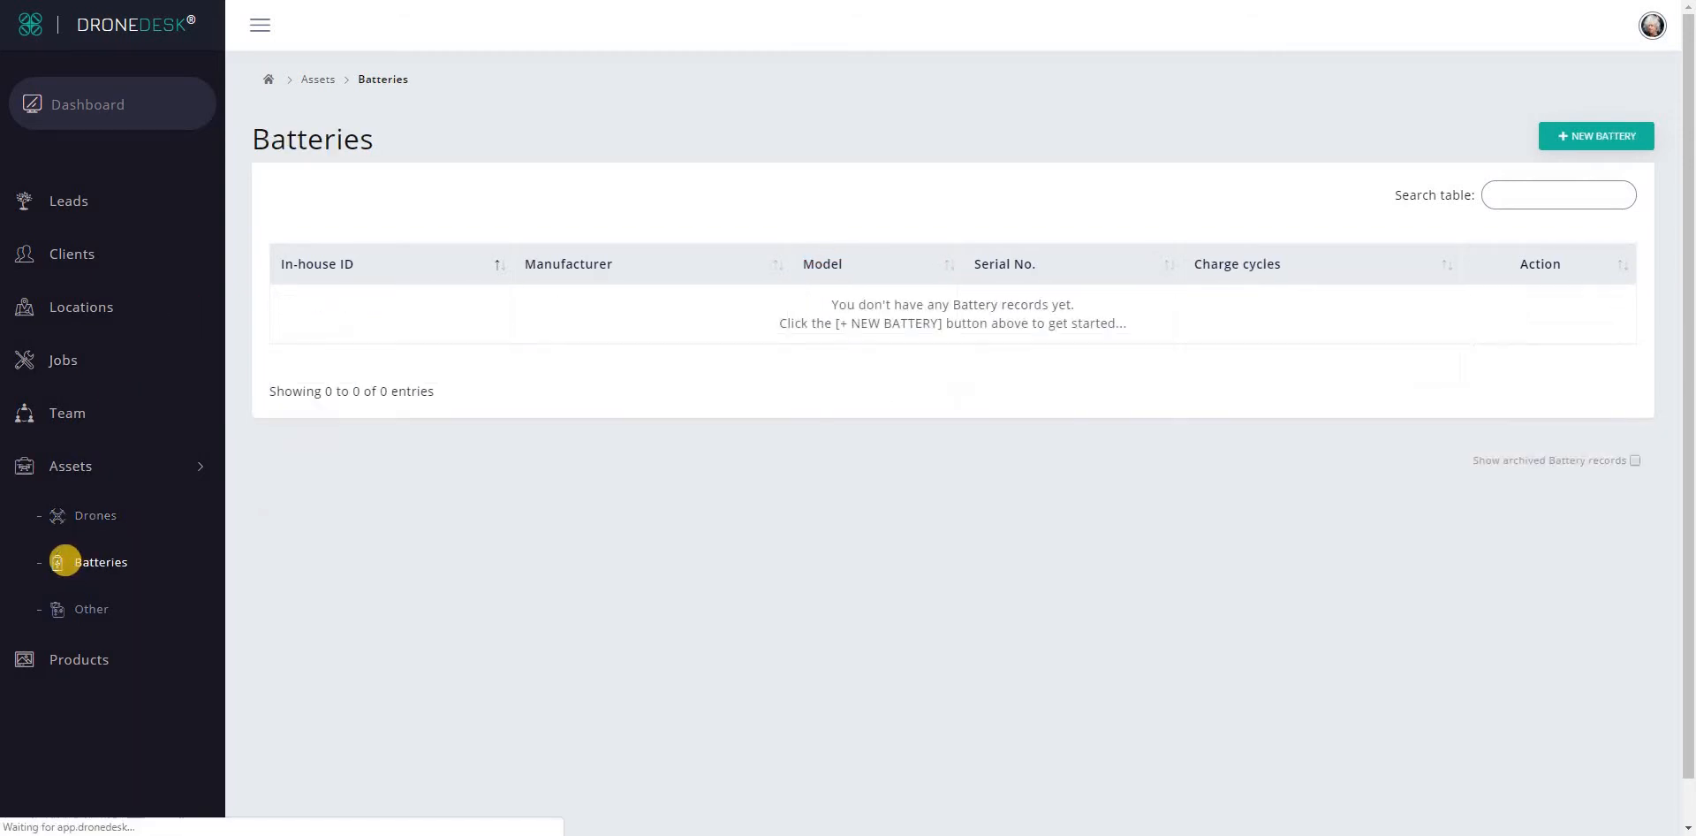
{"action": "left_click", "coordinate": [1604, 140]}
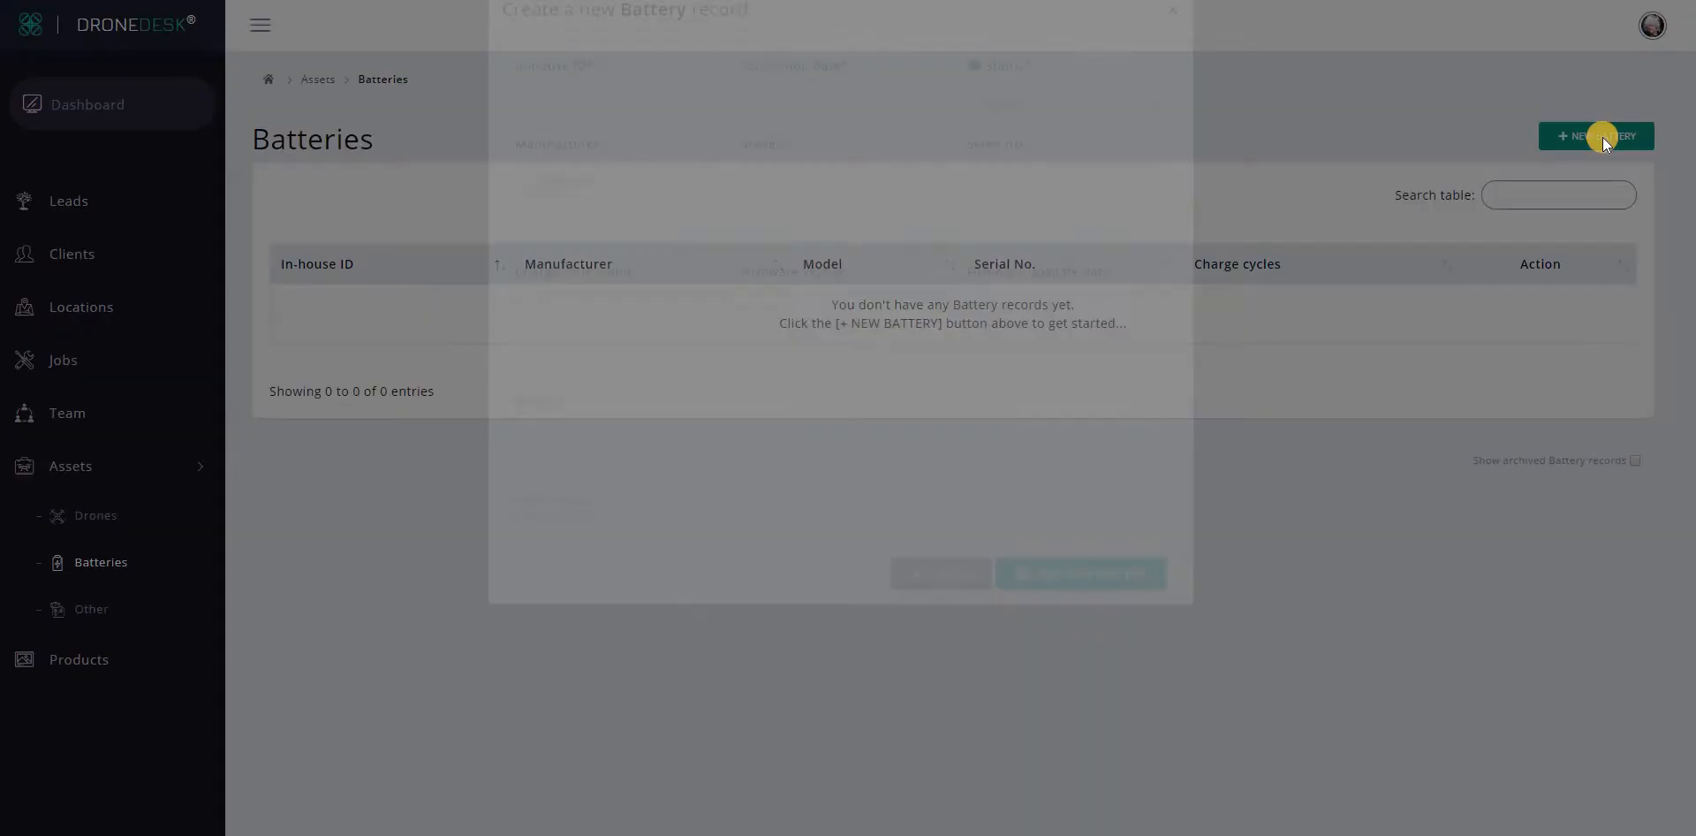
{"action": "left_click", "coordinate": [566, 143]}
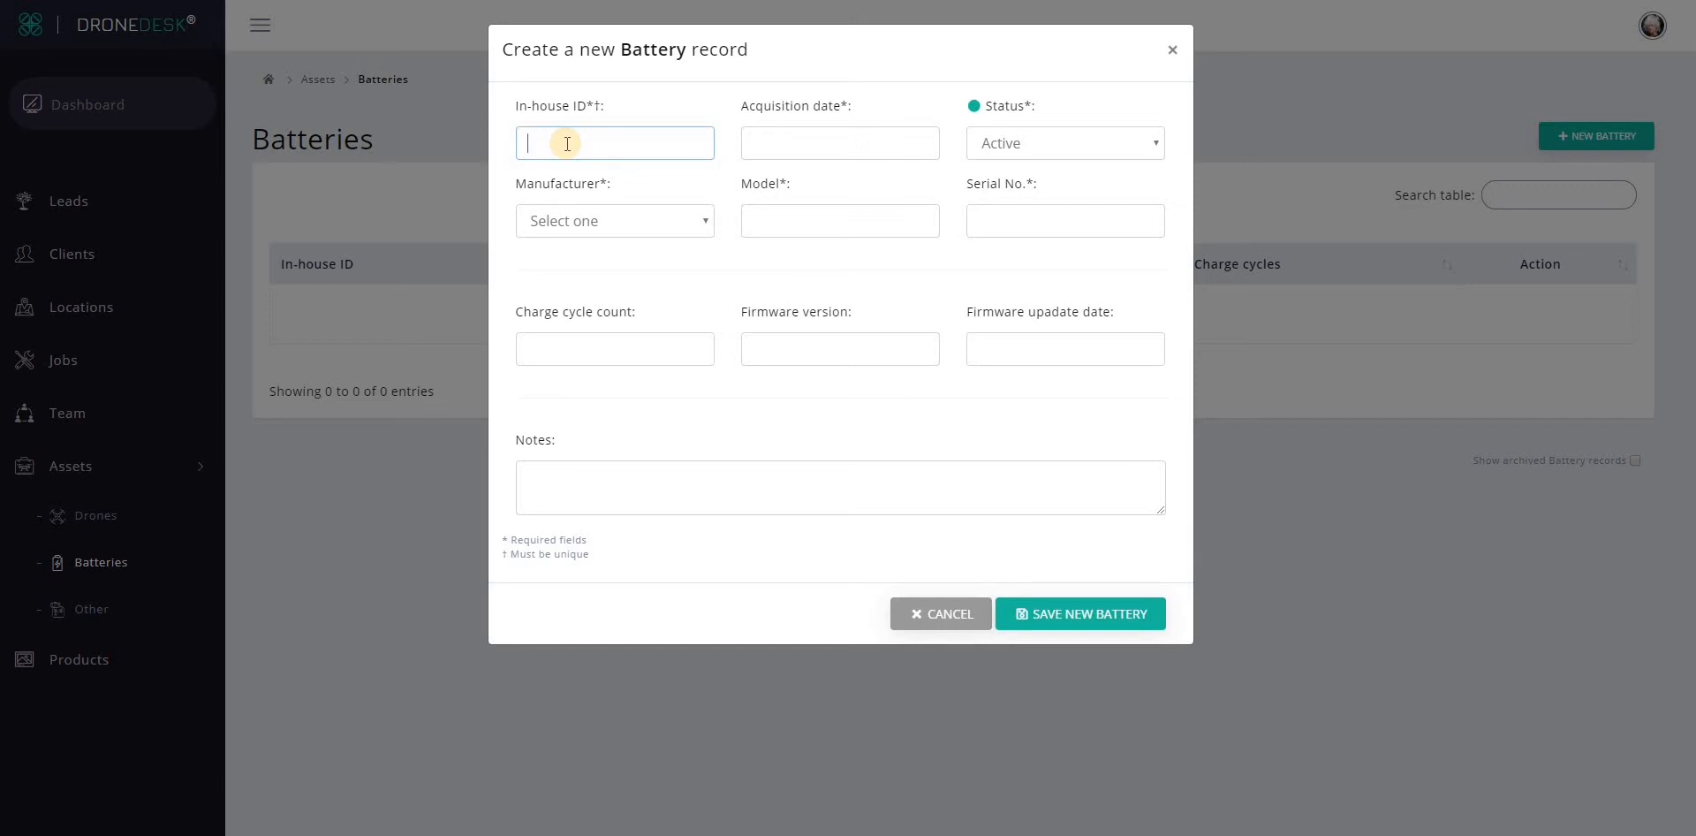
{"action": "type", "text": "P4P Batt 1"}
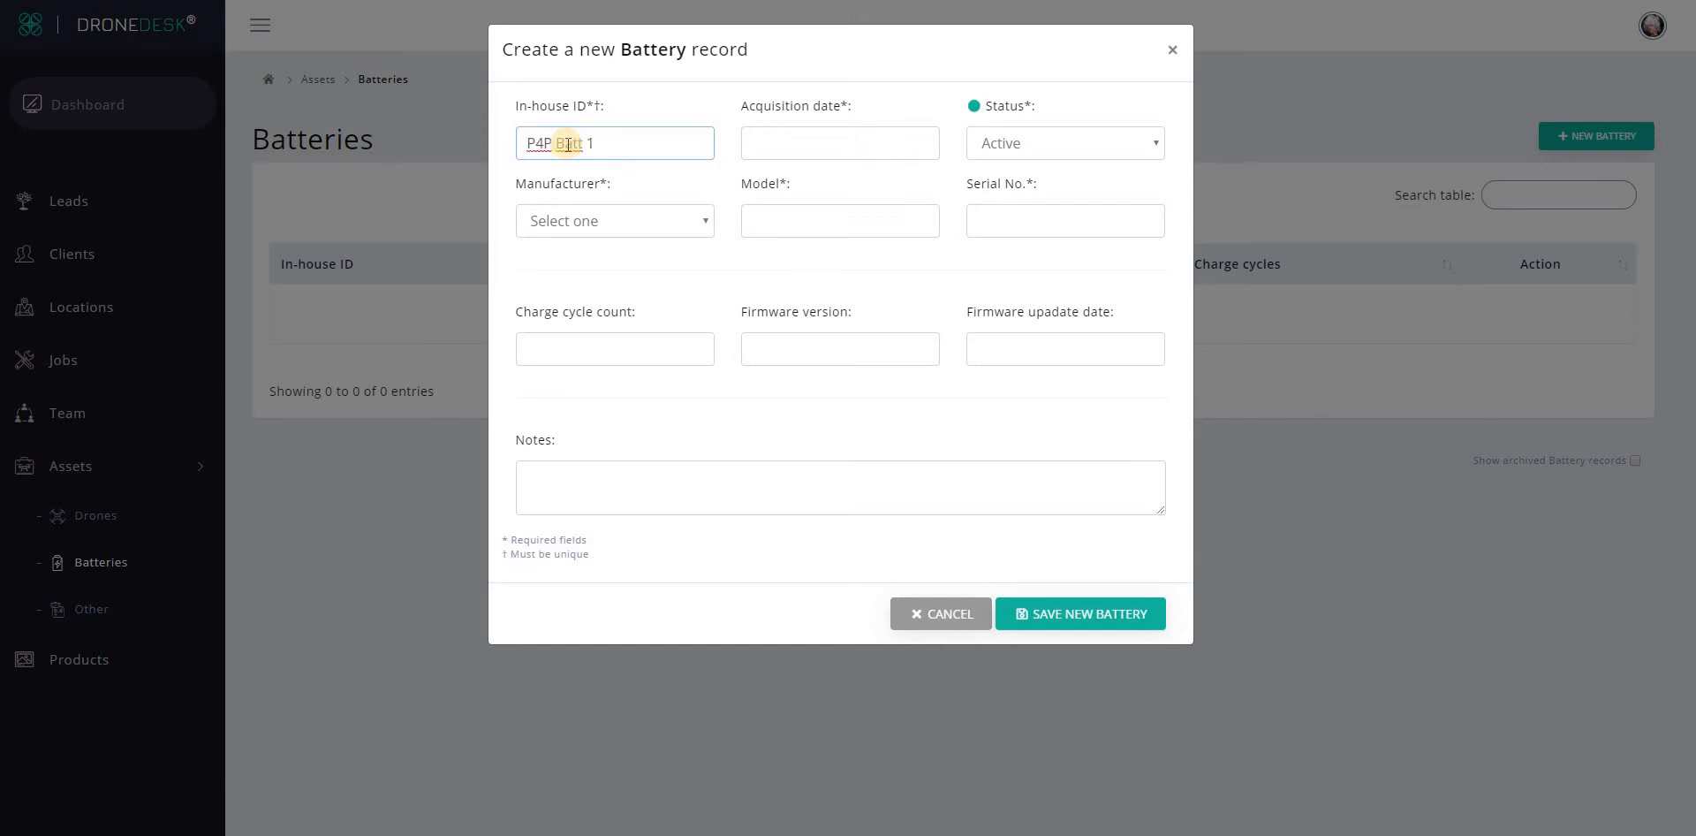
{"action": "left_click", "coordinate": [901, 141]}
{"action": "left_click", "coordinate": [846, 275]}
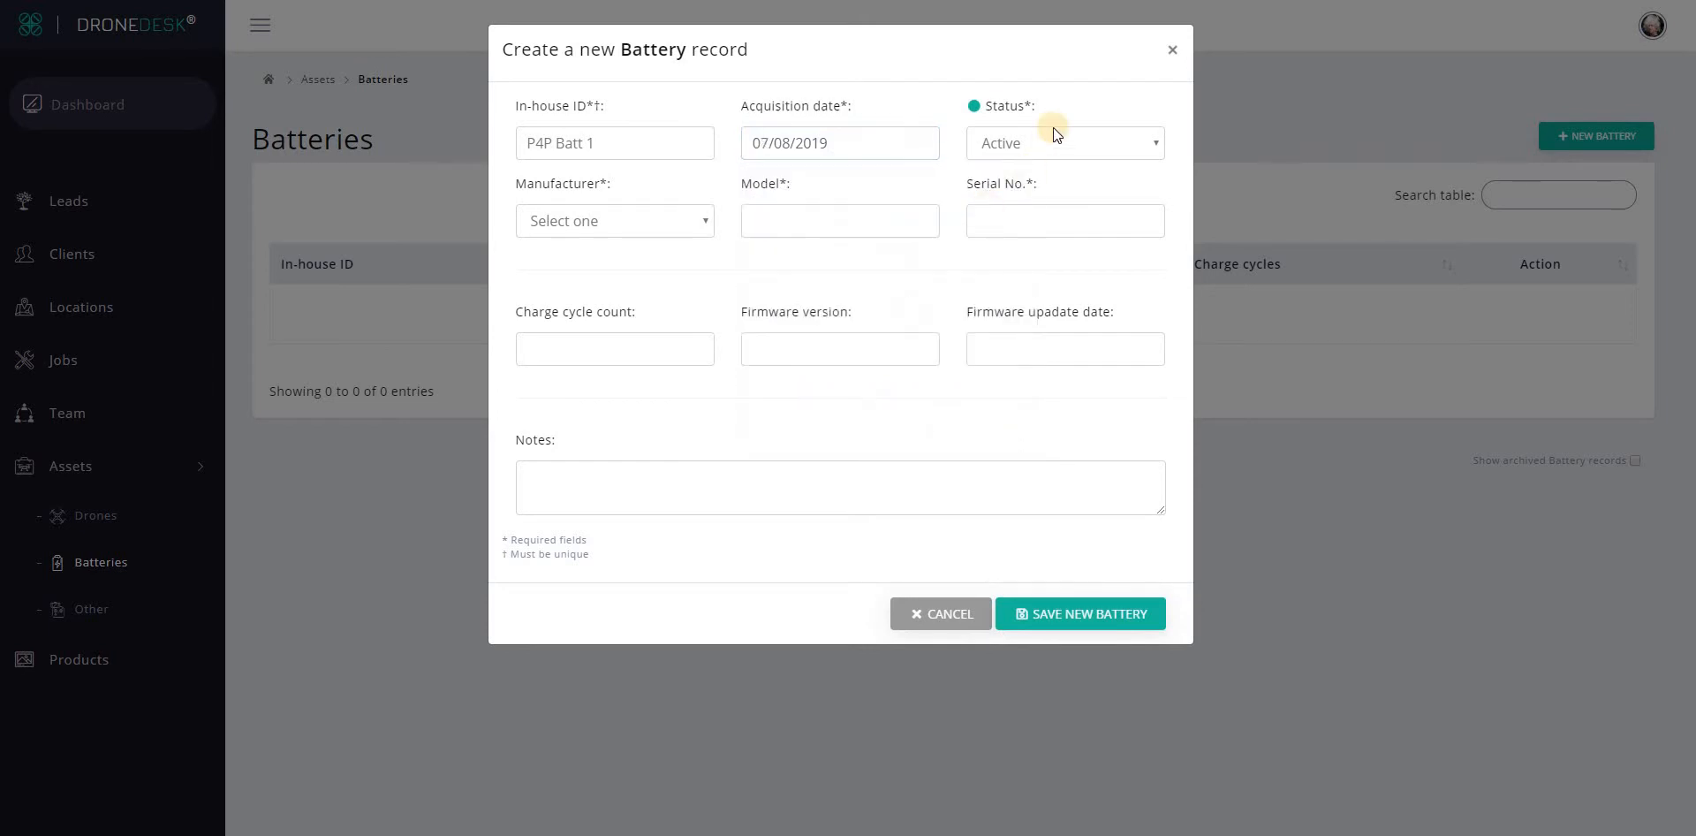
Step: Set the battery's manufacturer to DJI, its model to Intelligent Flight Battery and its serial number to B89769876
{"action": "left_click", "coordinate": [595, 230]}
{"action": "left_click", "coordinate": [585, 266]}
{"action": "left_click", "coordinate": [765, 219]}
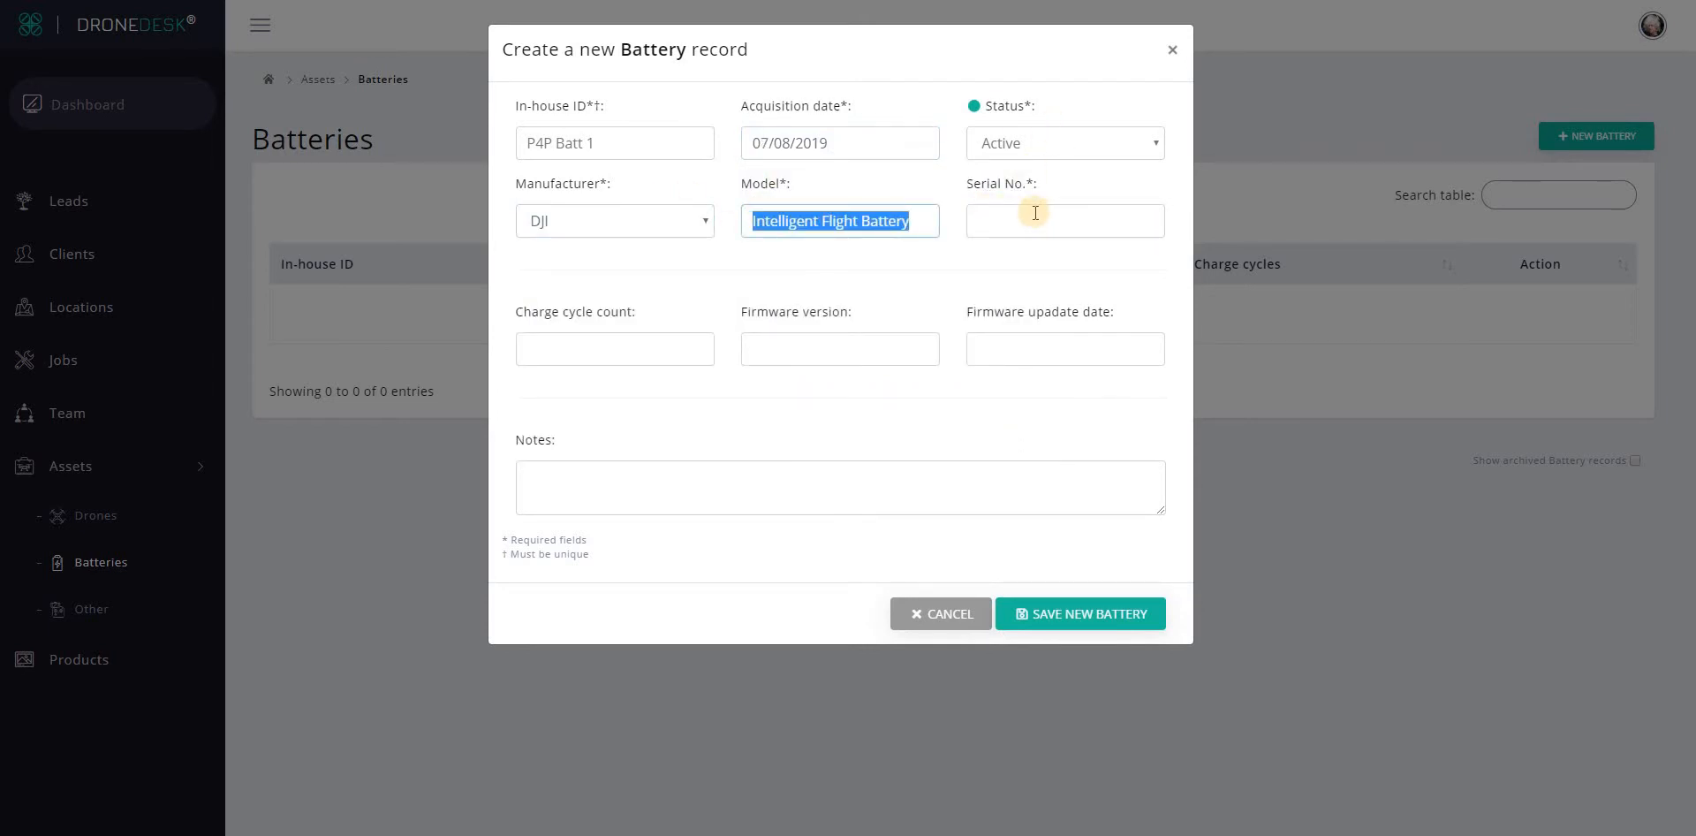
{"action": "left_click", "coordinate": [1033, 212]}
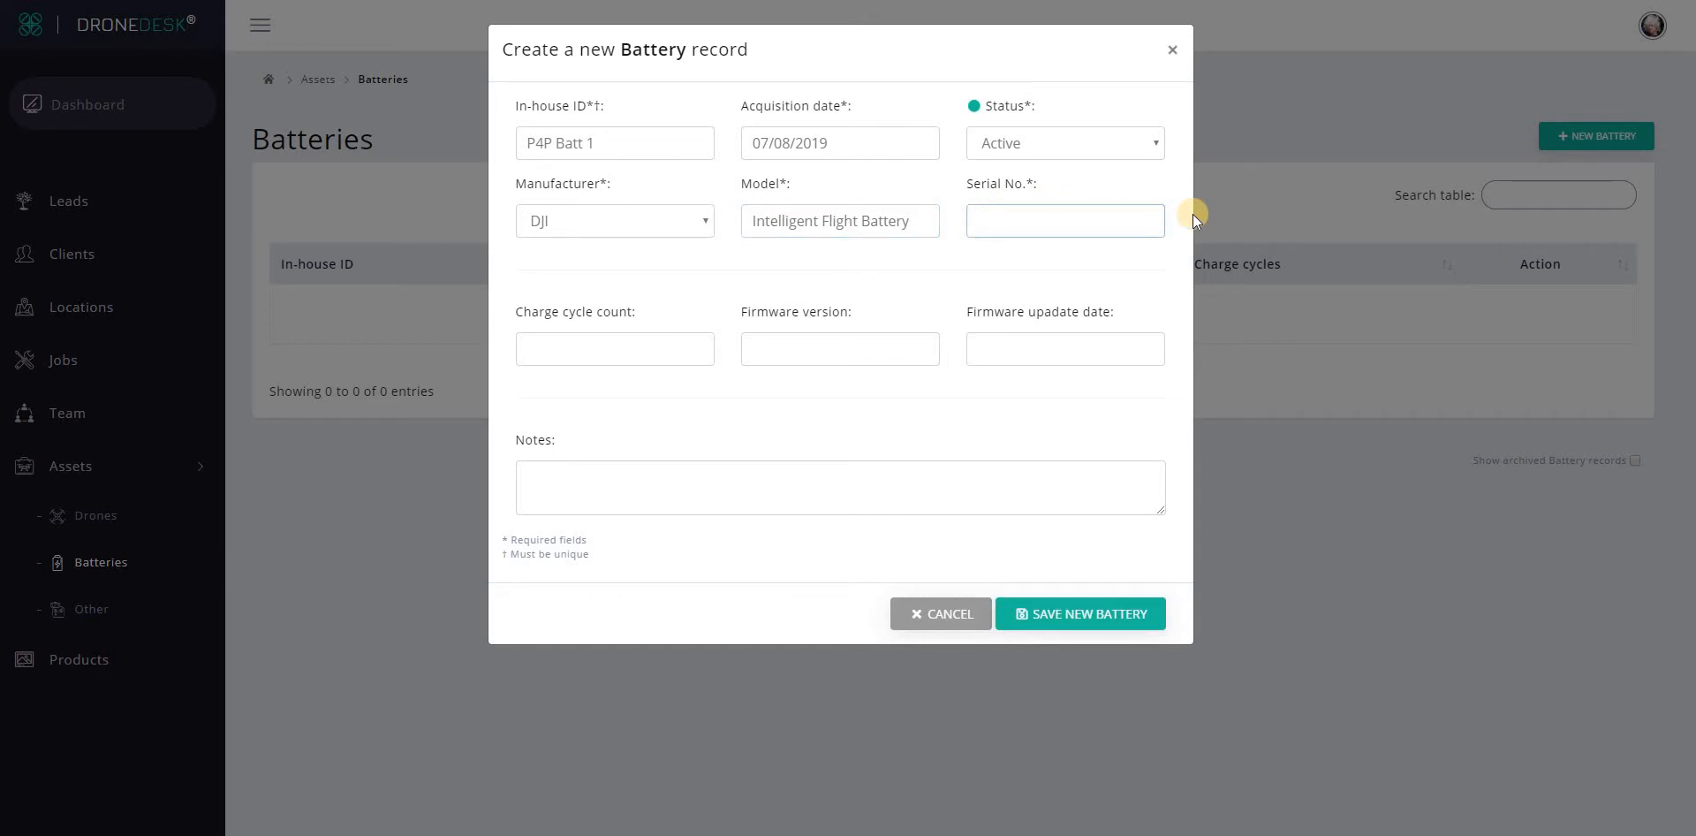
{"action": "type", "text": "B89769876"}
Step: Set P4P Batt 1's charge cycle count to 1, leave the firmware fields blank, and save and close the record
{"action": "left_click", "coordinate": [698, 343]}
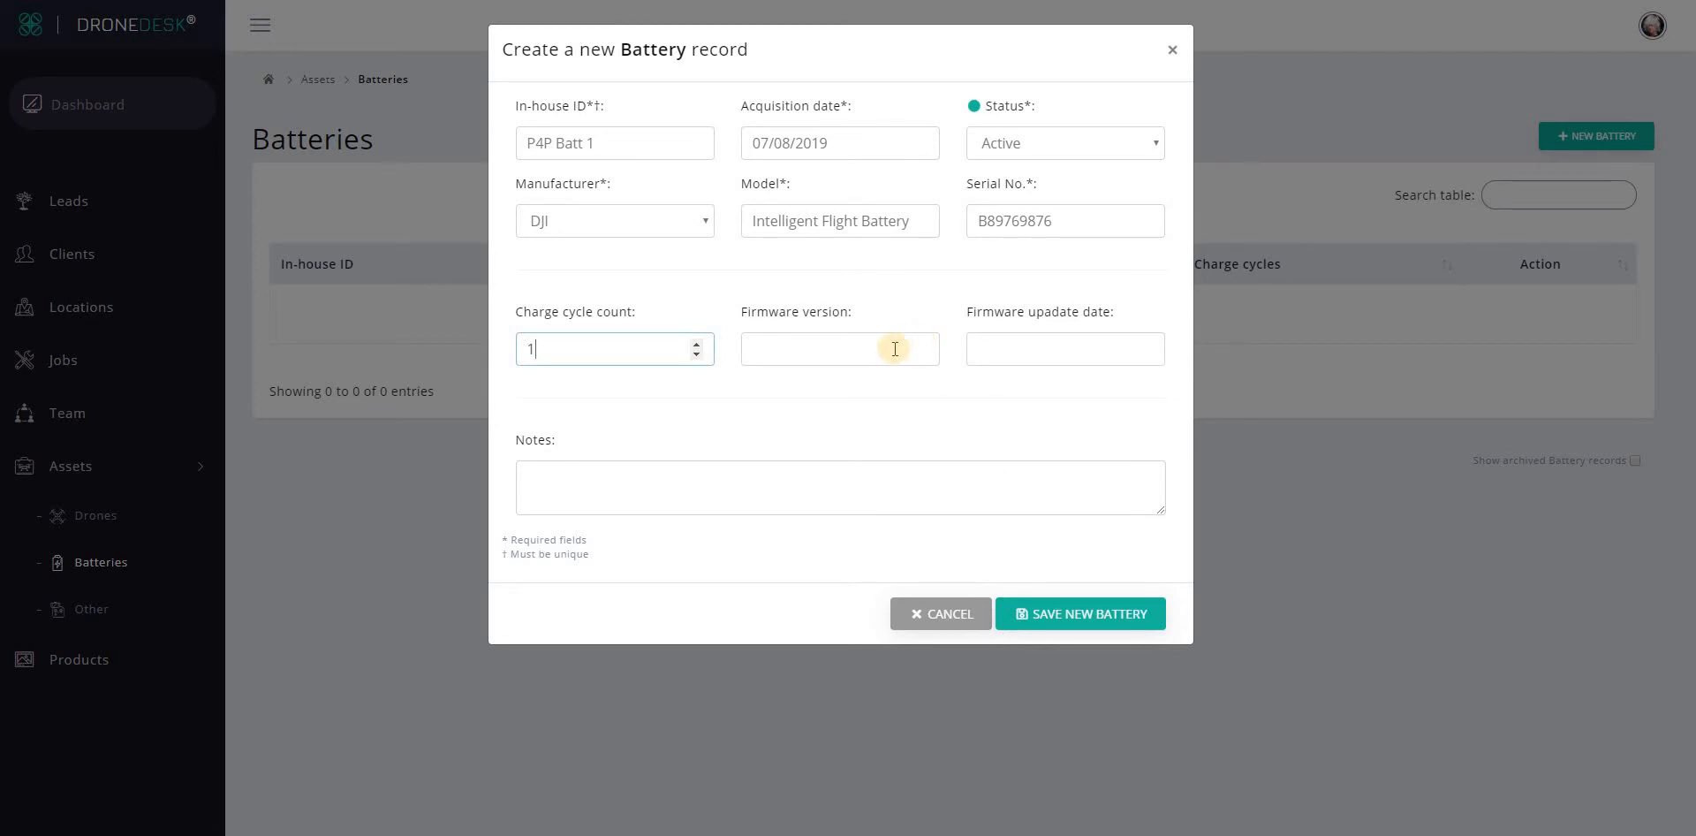
{"action": "left_click", "coordinate": [893, 345]}
{"action": "left_click", "coordinate": [1034, 344]}
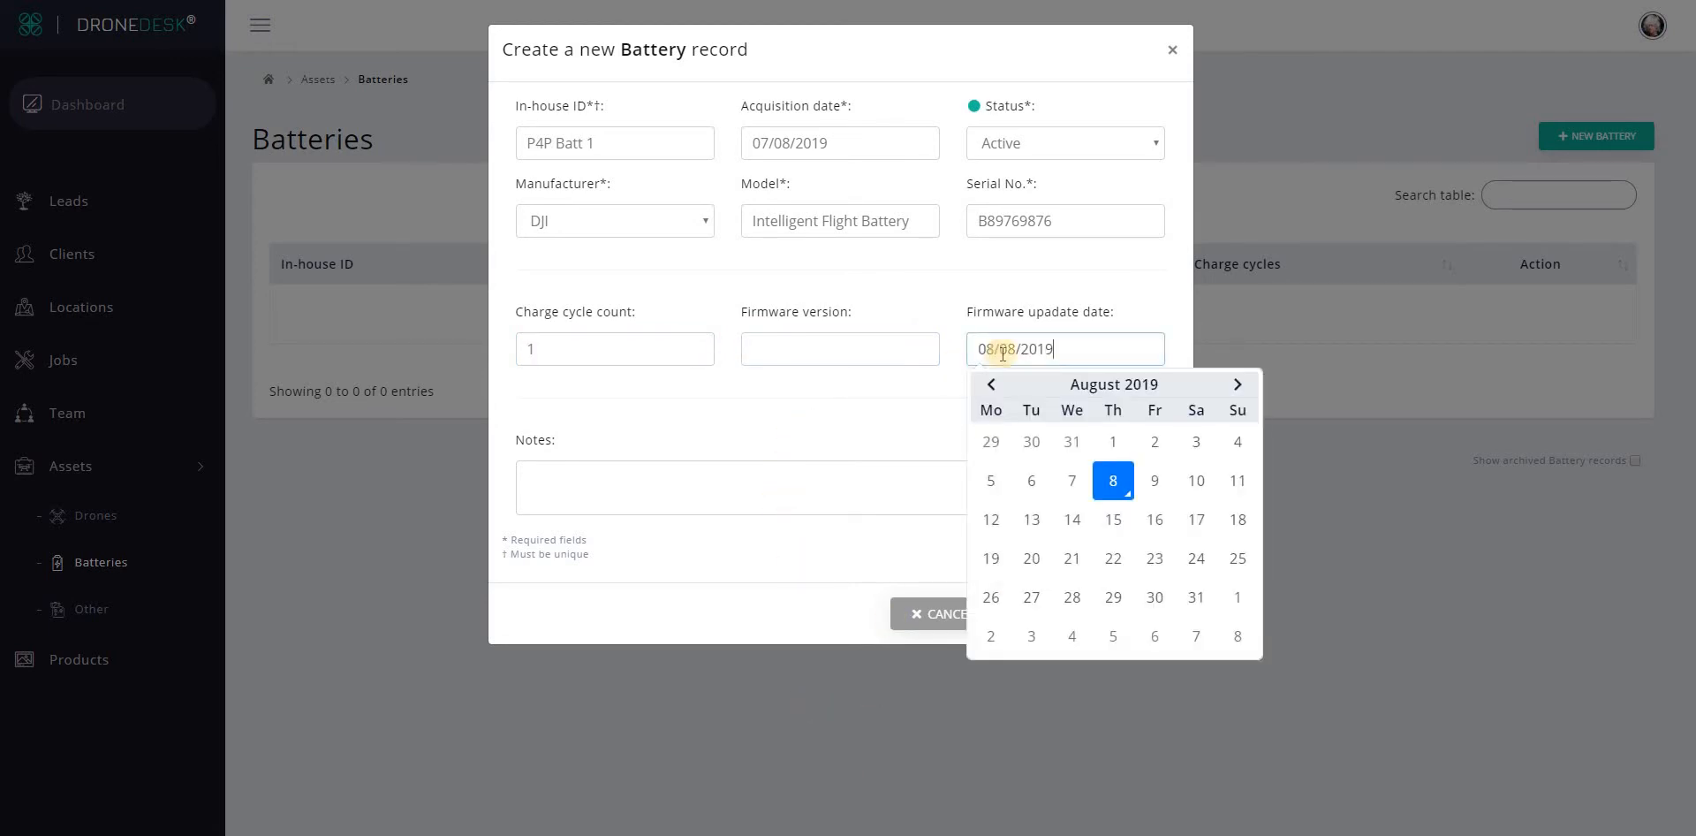
{"action": "left_click_drag", "start_coordinate": [1066, 347], "coordinate": [891, 346]}
{"action": "key", "text": "BackSpace"}
{"action": "left_click", "coordinate": [1079, 611]}
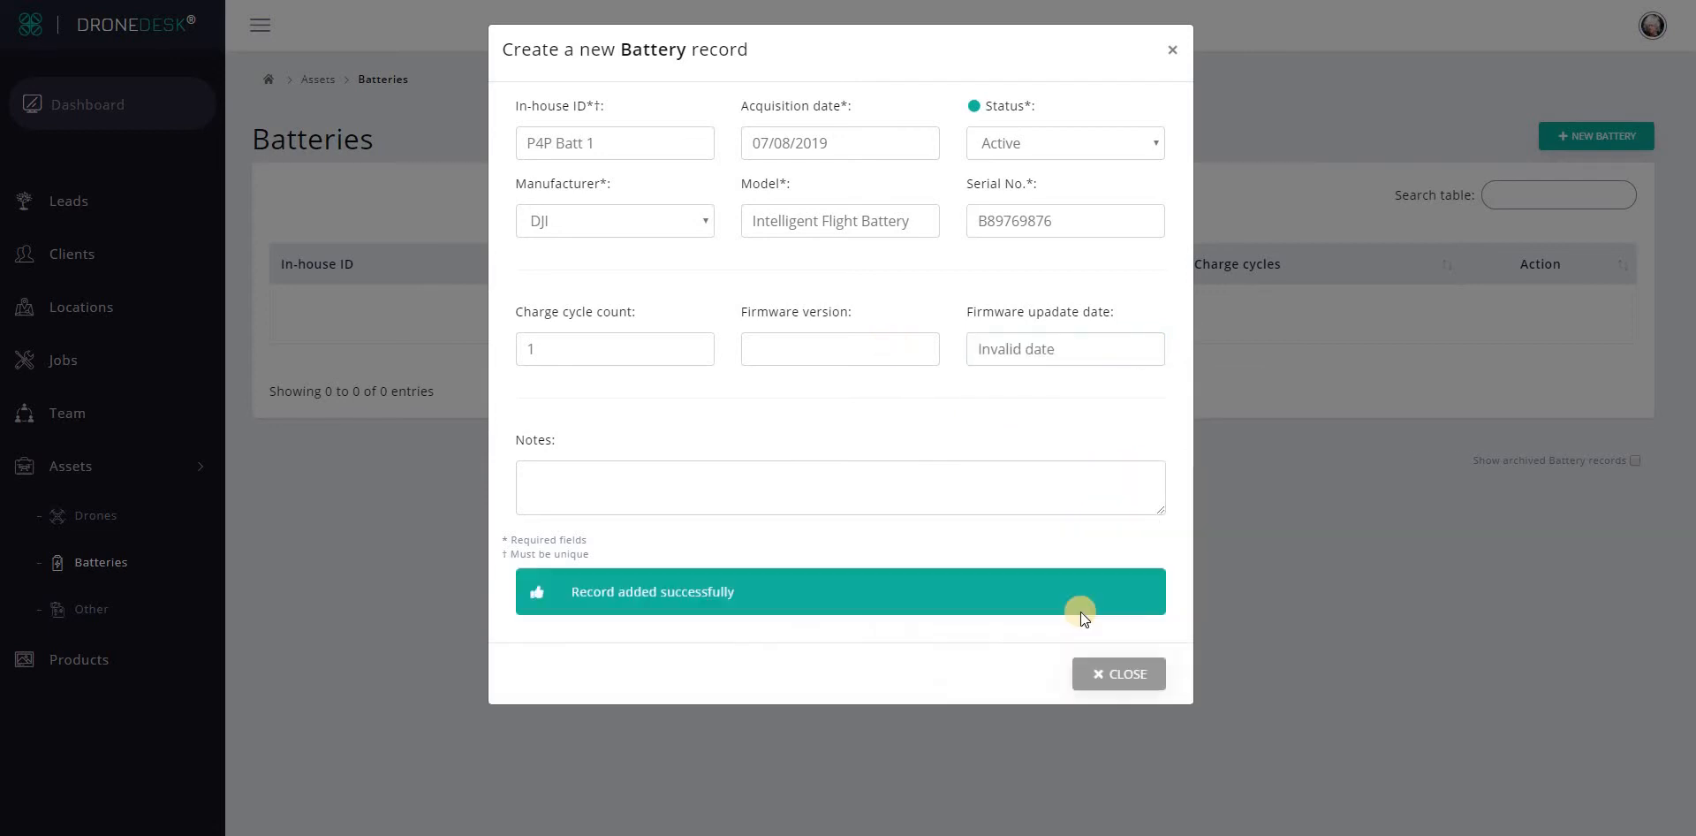
{"action": "left_click", "coordinate": [1102, 674]}
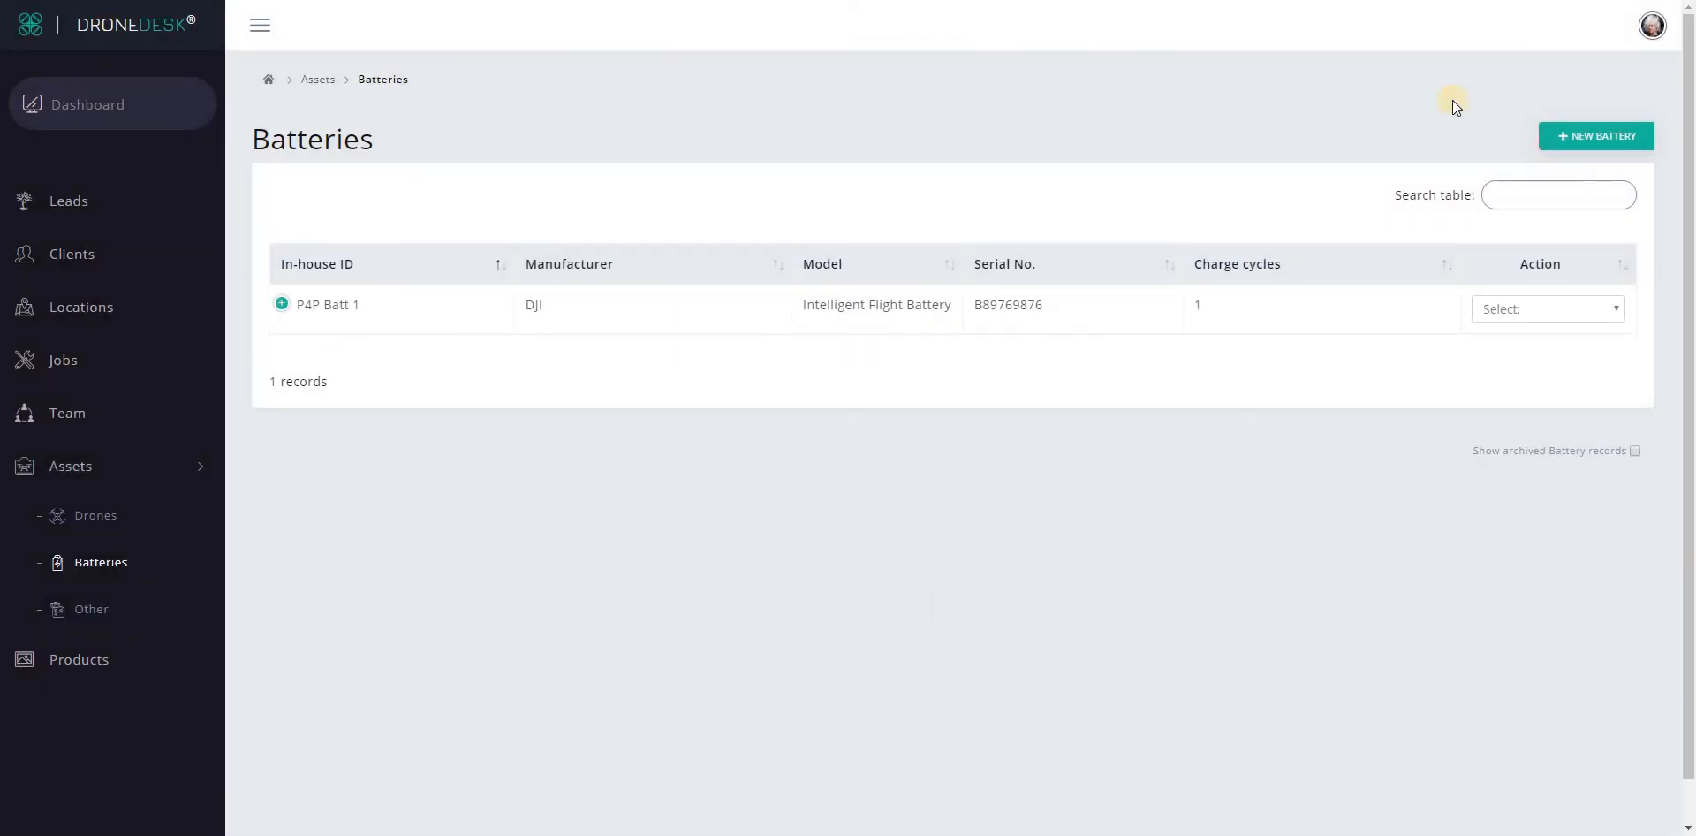
Step: Create and save a DJI Intelligent Flight Battery record with ID P4P Batt 2, acquisition date 07/08/2019 and serial number B87687687
{"action": "left_click", "coordinate": [1595, 138]}
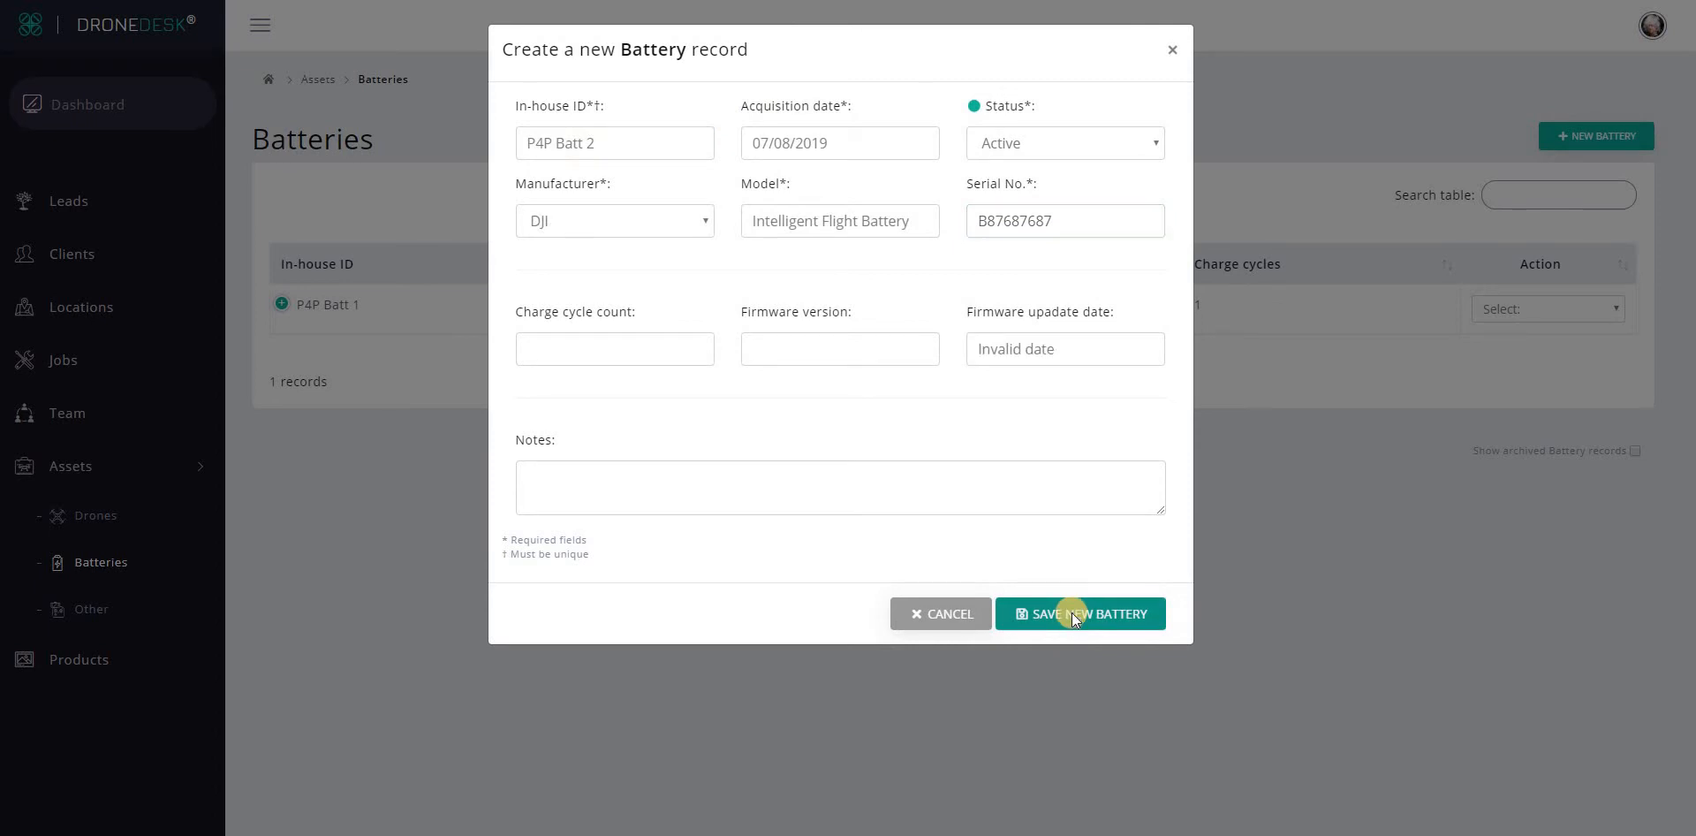
{"action": "left_click", "coordinate": [1072, 612]}
{"action": "left_click", "coordinate": [1111, 669]}
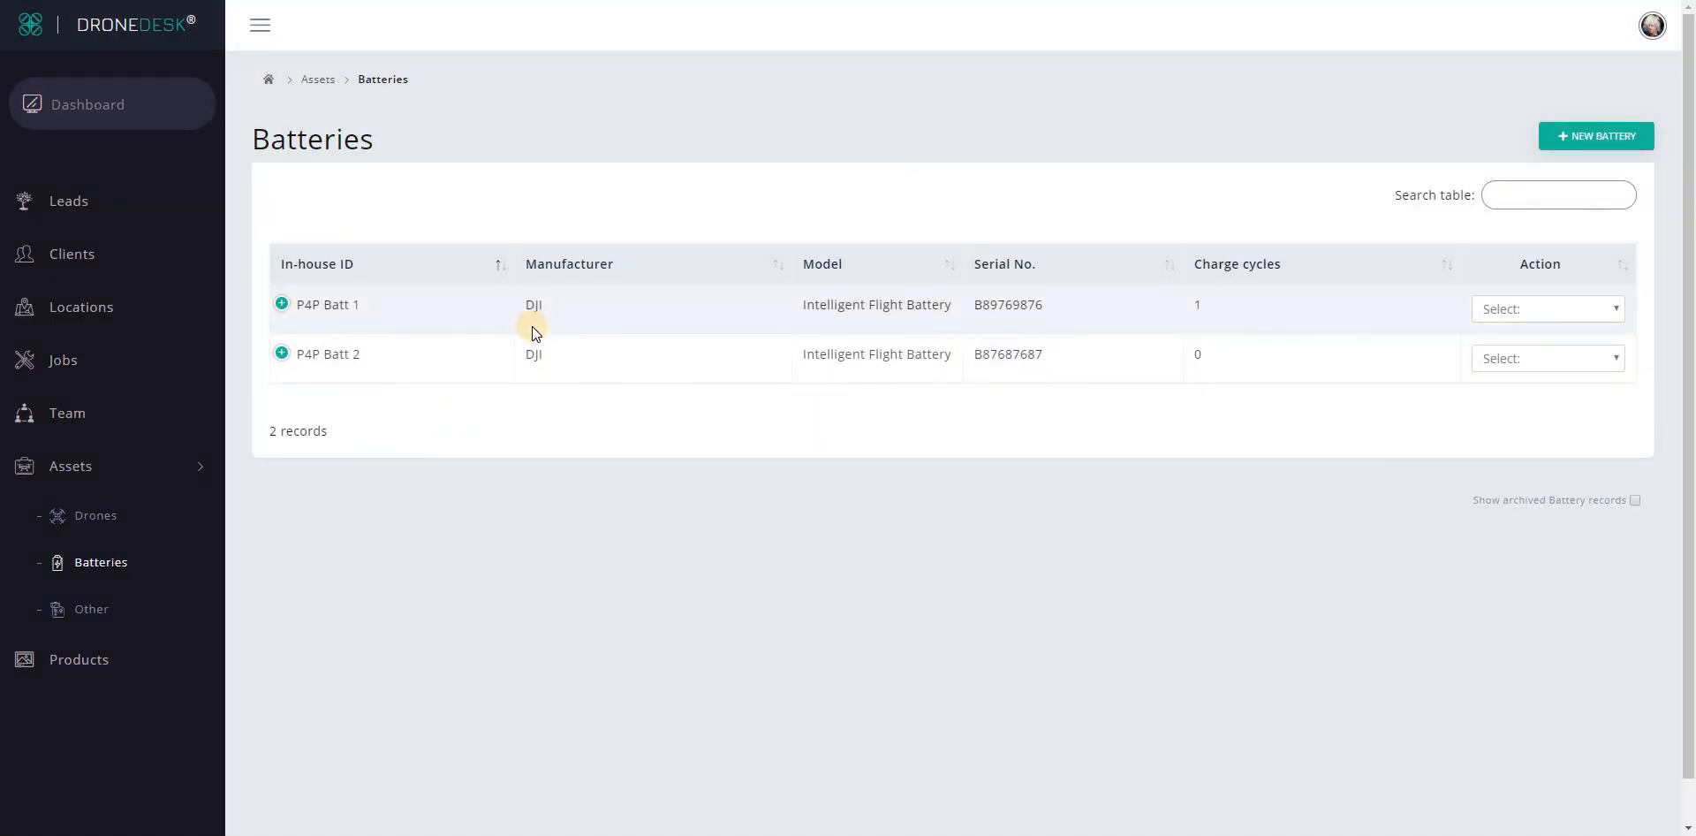
Step: Add two charge cycles to P4P Batt 2 directly from the battery list
{"action": "left_click", "coordinate": [1533, 363]}
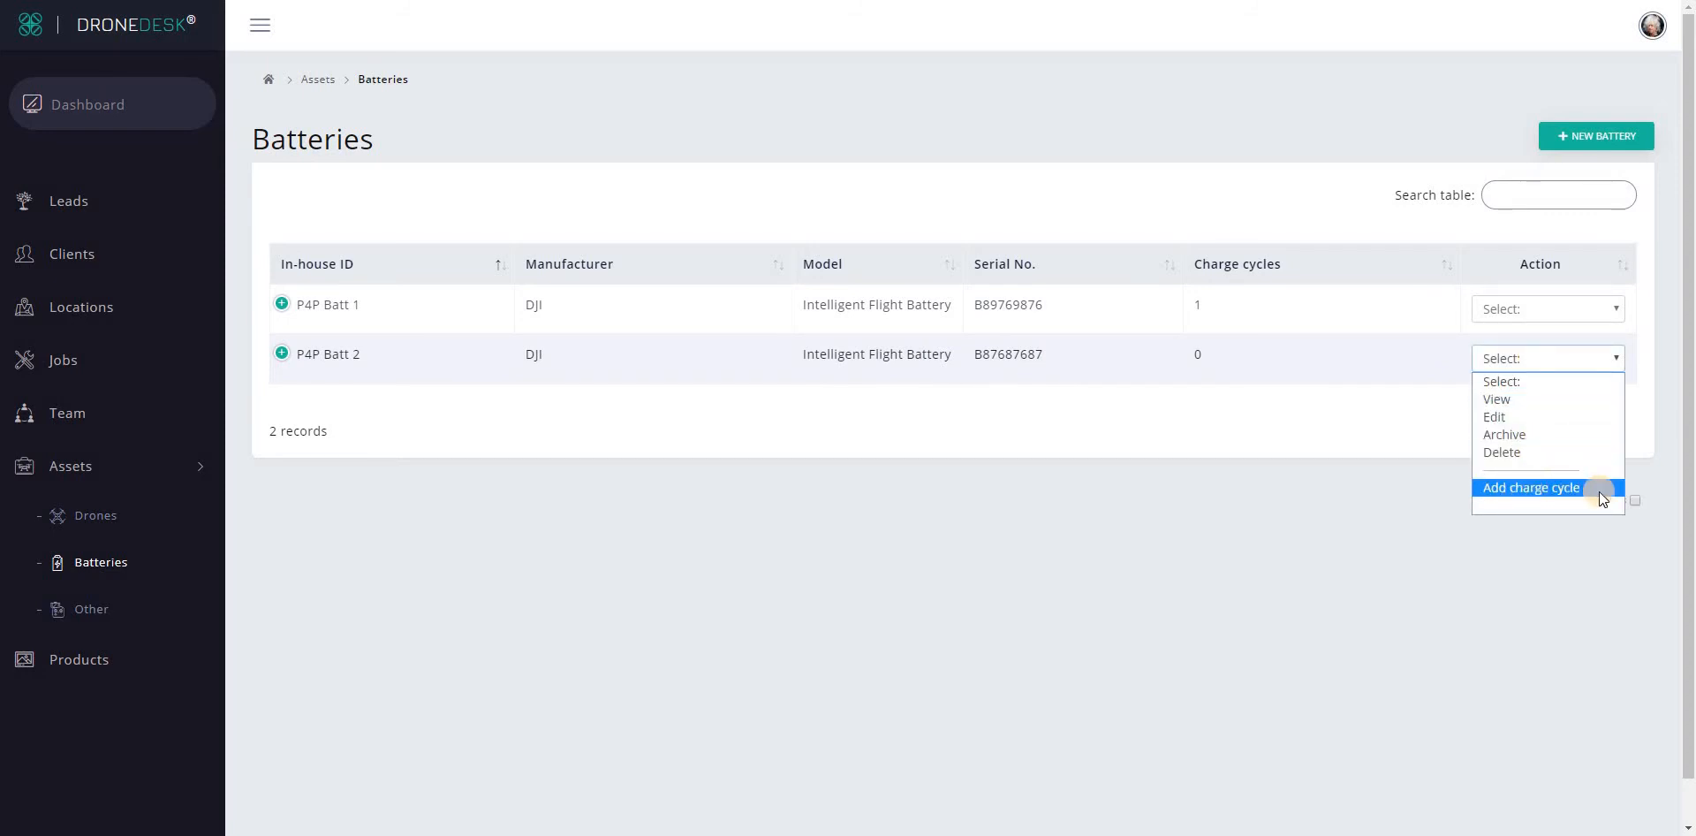
{"action": "left_click", "coordinate": [1531, 487]}
{"action": "left_click", "coordinate": [1514, 359]}
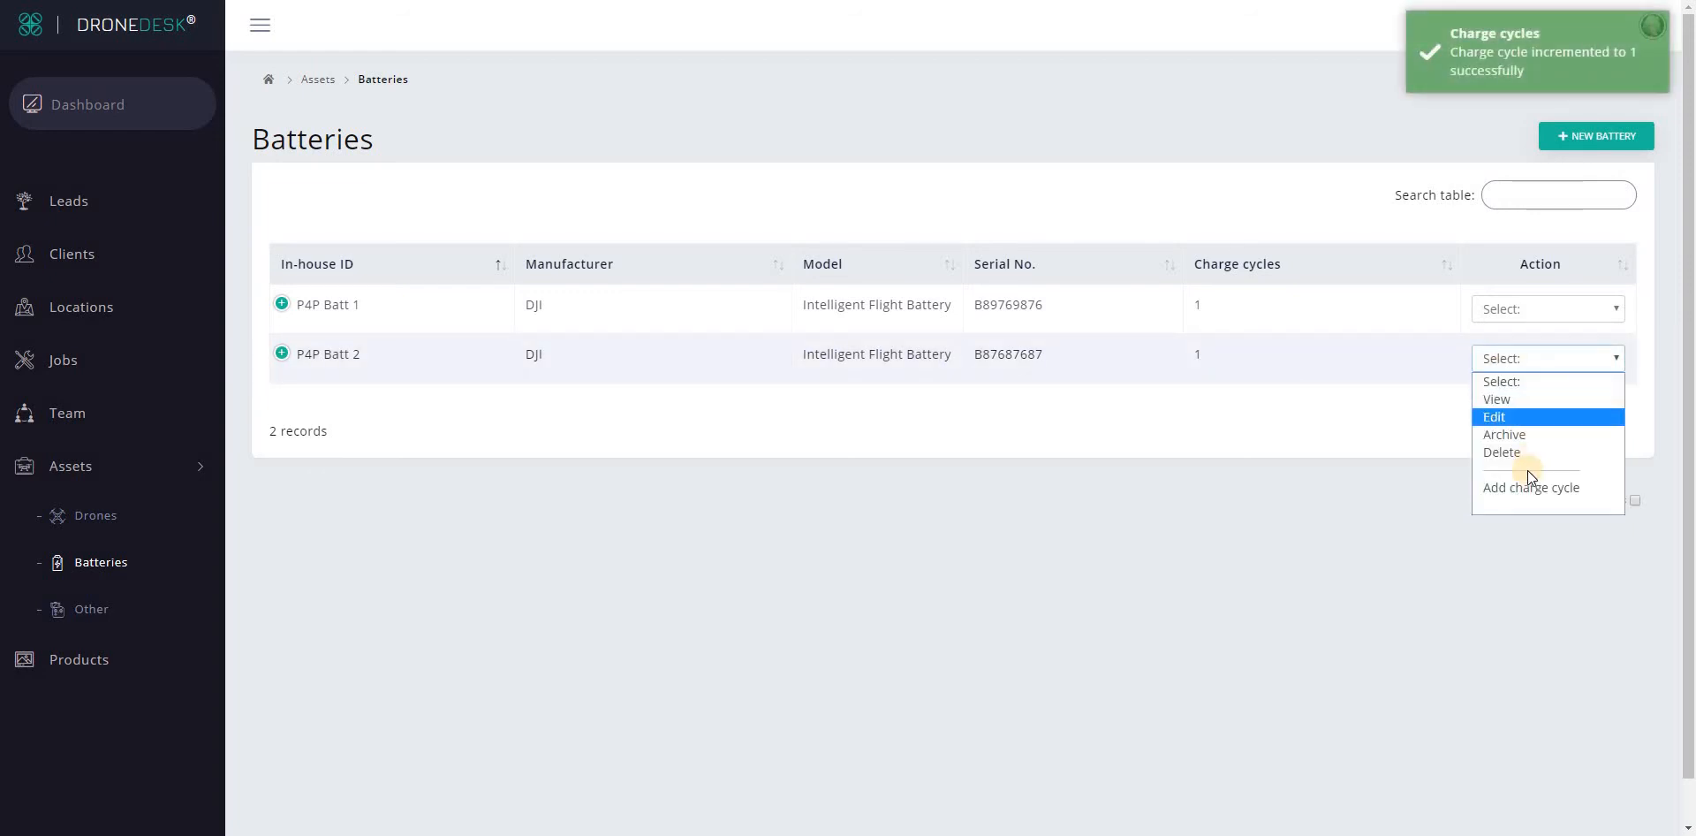
{"action": "left_click", "coordinate": [1523, 482]}
Step: Edit P4P Batt 2 to set its charge cycle count to 1, and save the change
{"action": "left_click", "coordinate": [1546, 378]}
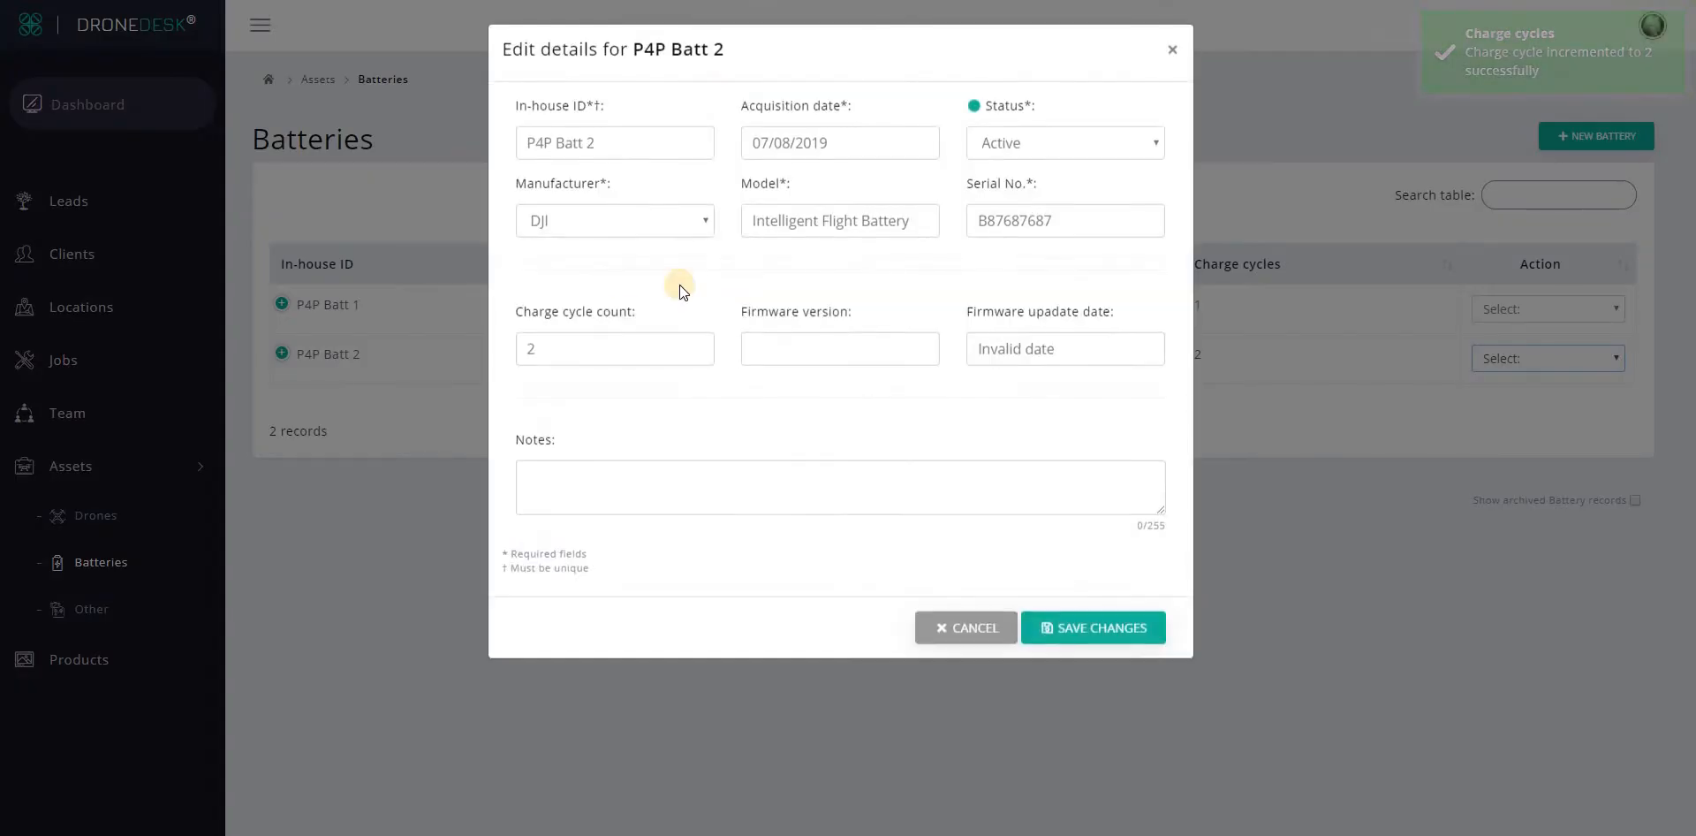
{"action": "left_click", "coordinate": [696, 353]}
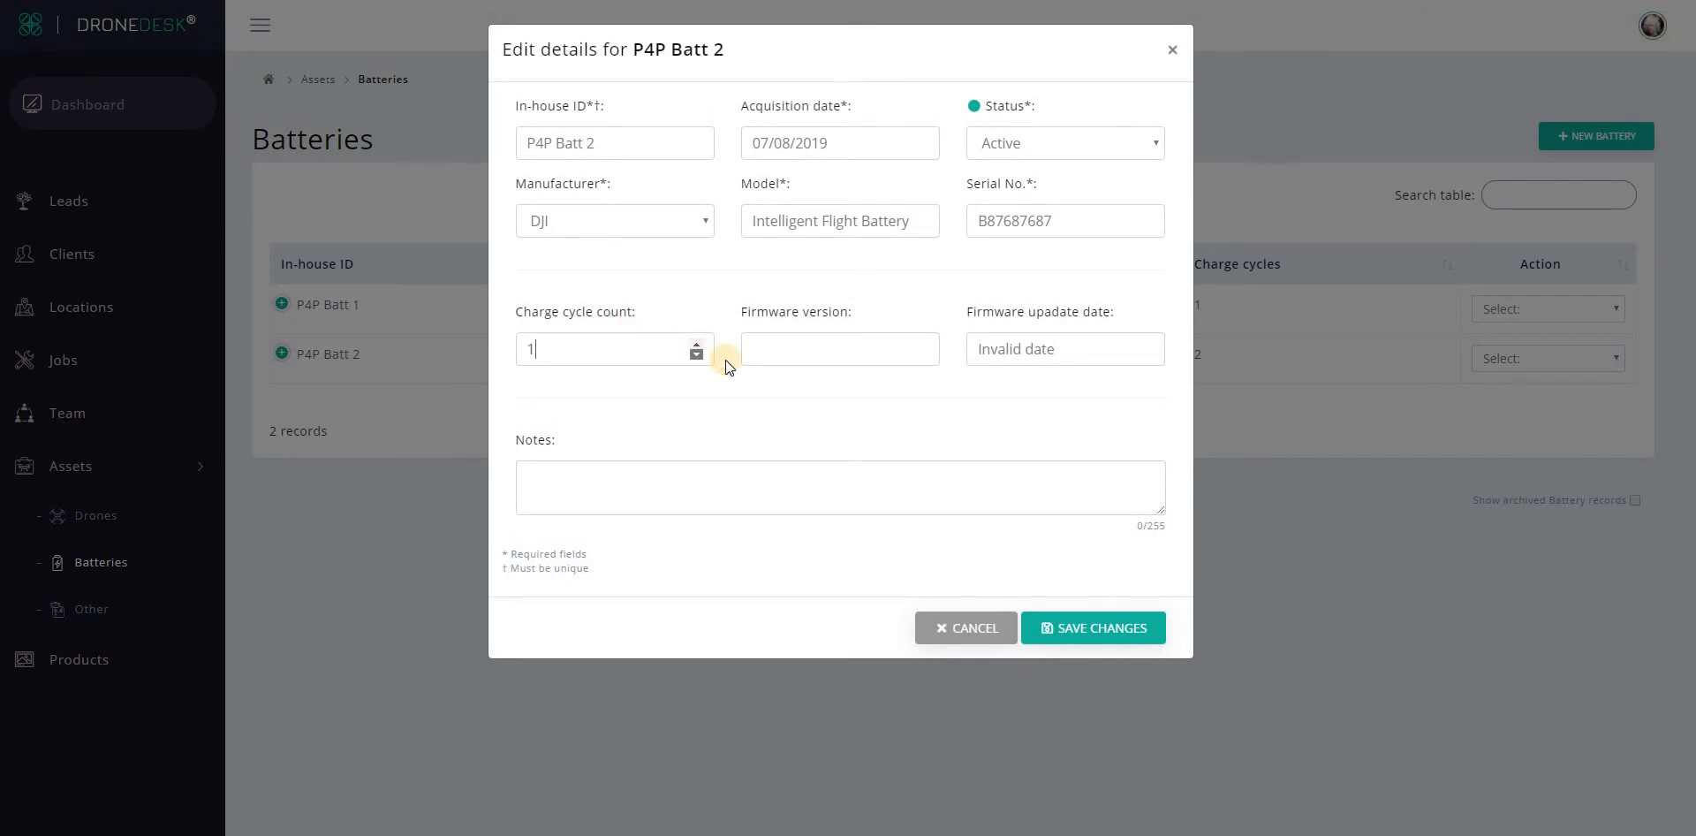
{"action": "left_click", "coordinate": [1095, 626]}
{"action": "left_click", "coordinate": [1117, 687]}
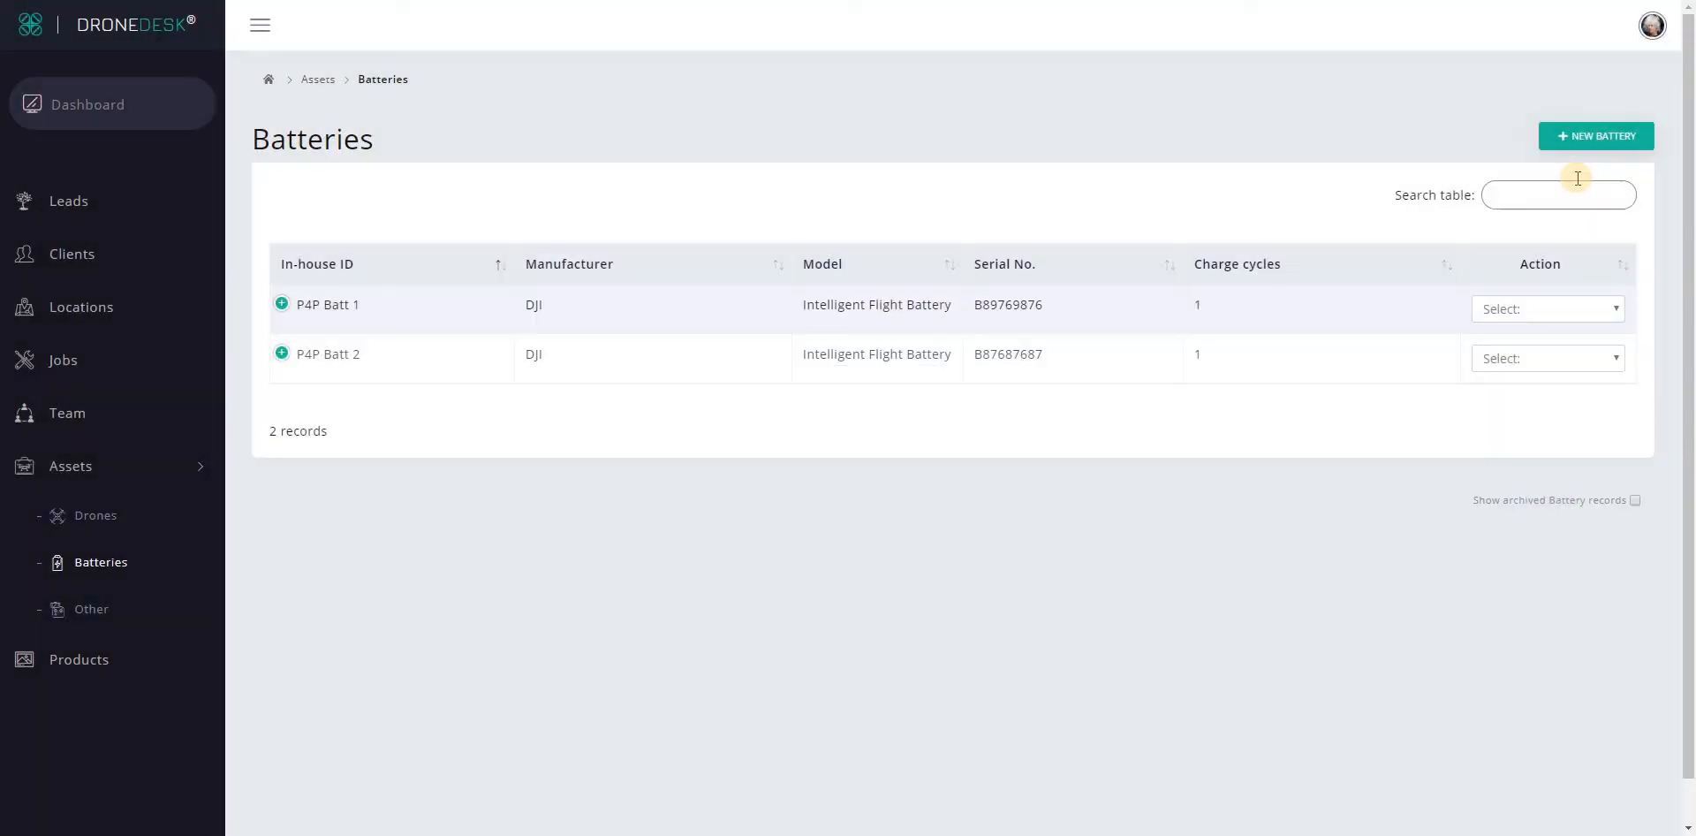
Step: Create and save a DJI Intelligent Flight Battery record with ID P4P Batt 3, acquisition date 07/08/2019 and serial number B4535433
{"action": "left_click", "coordinate": [1590, 137]}
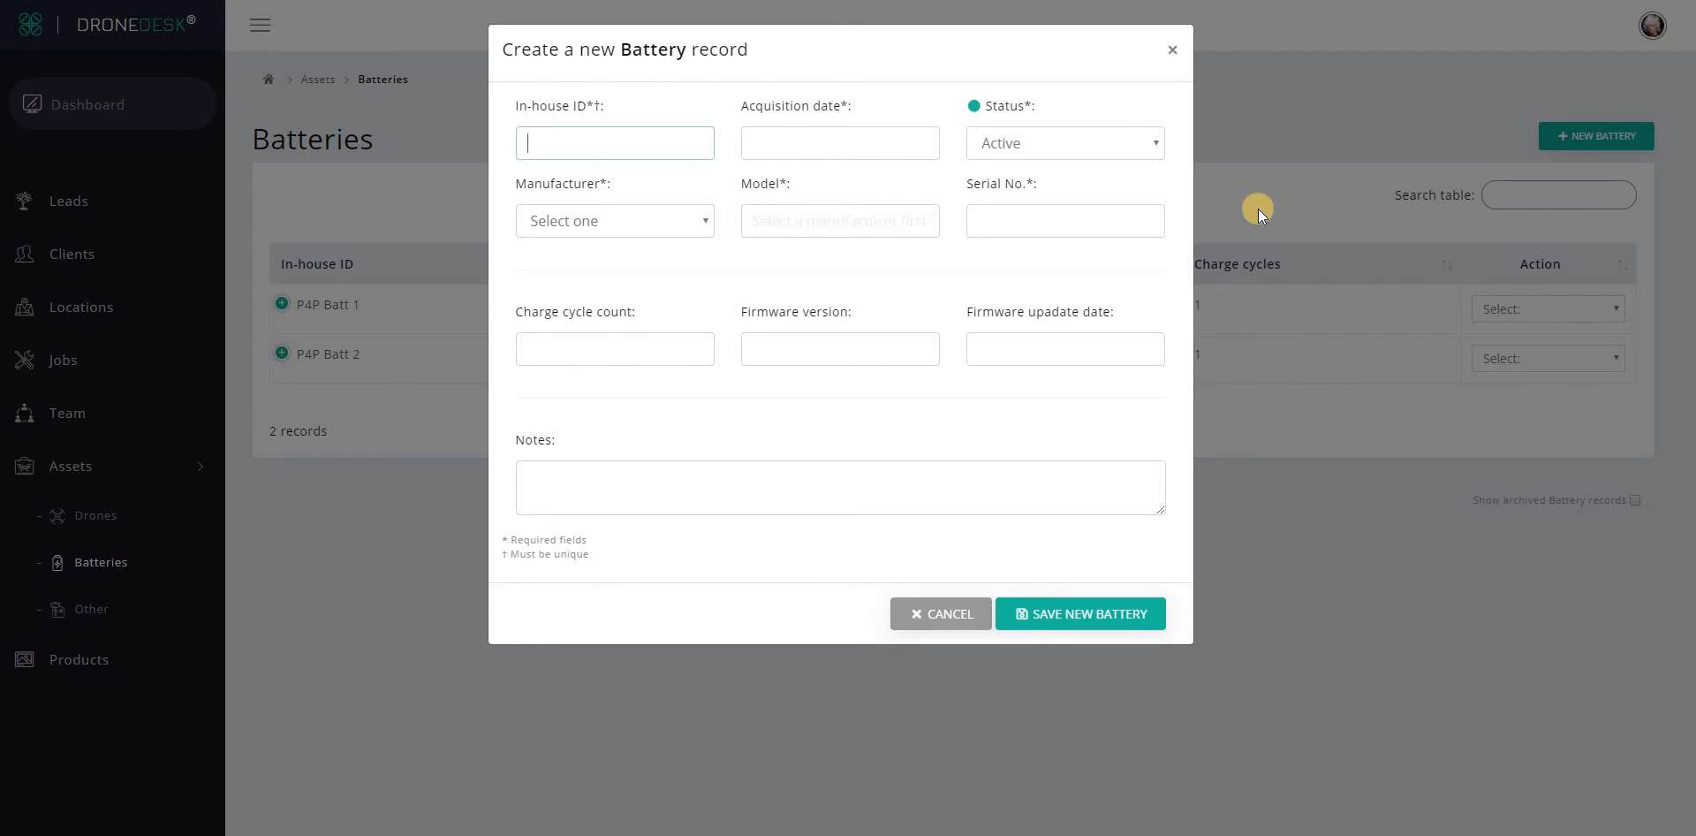
{"action": "type", "text": "P4P Batt 3"}
{"action": "key", "text": "Tab"}
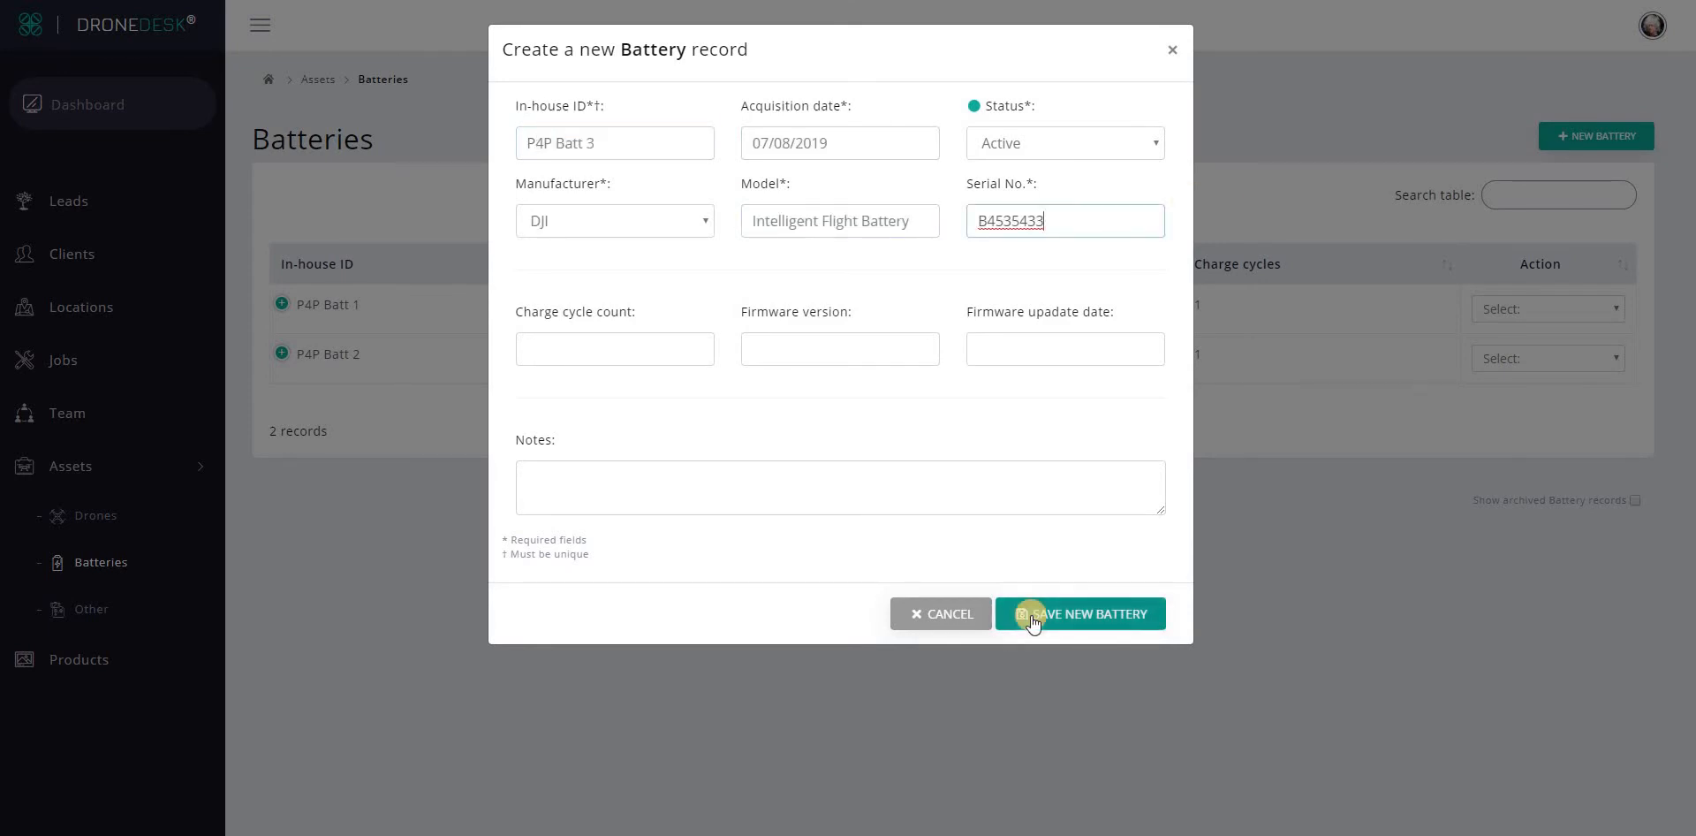
{"action": "left_click", "coordinate": [1030, 615]}
{"action": "left_click", "coordinate": [1112, 675]}
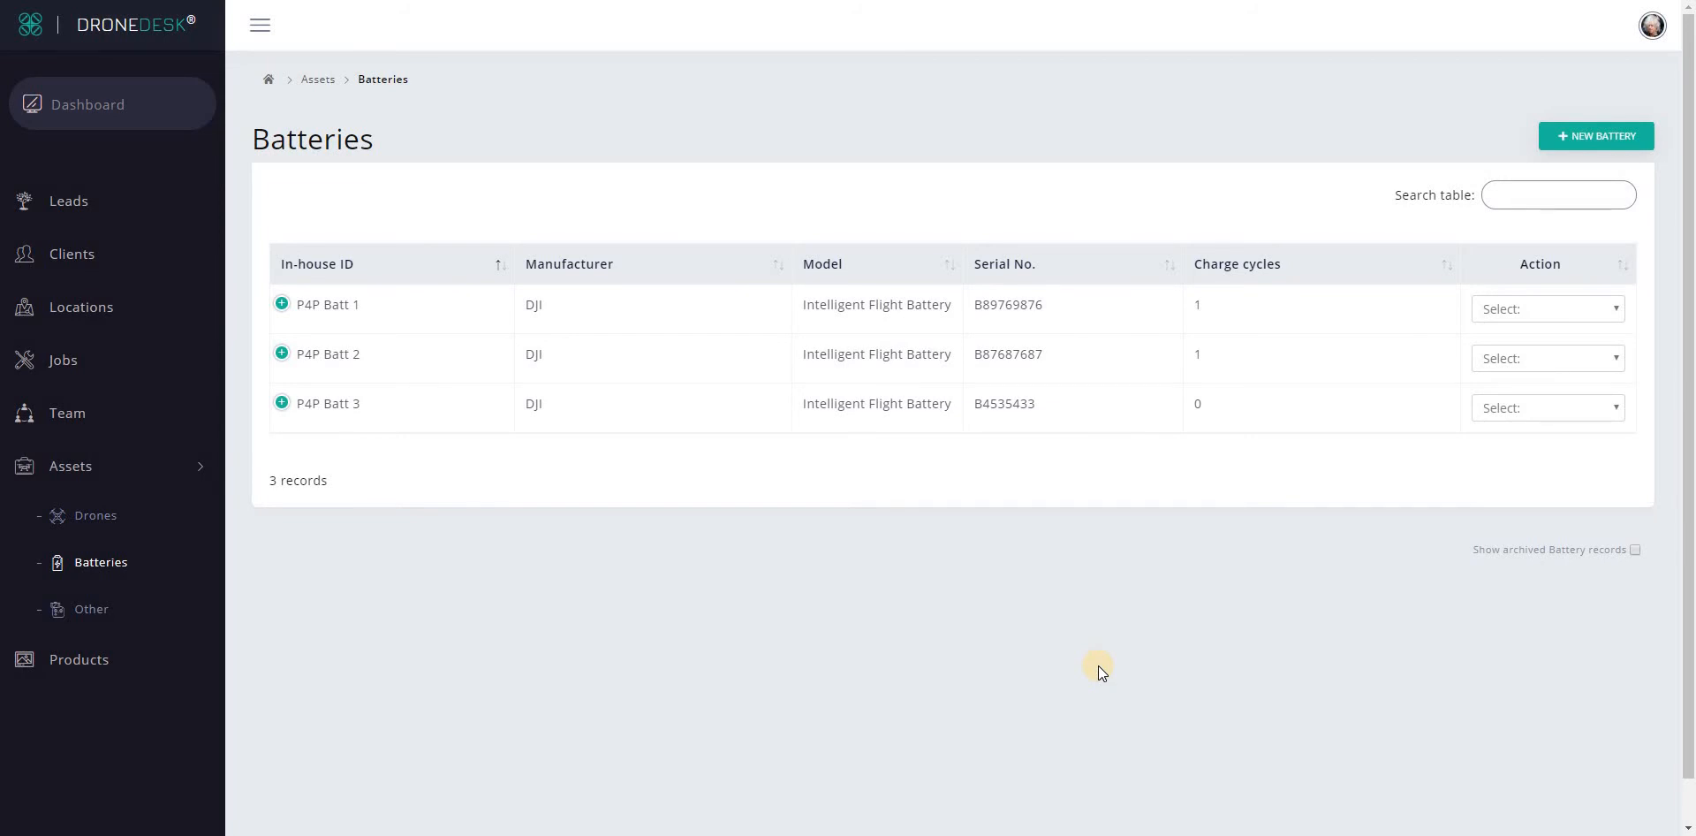
Step: Start a new record for other equipment and choose Anenometer as the equipment type
{"action": "left_click", "coordinate": [88, 609]}
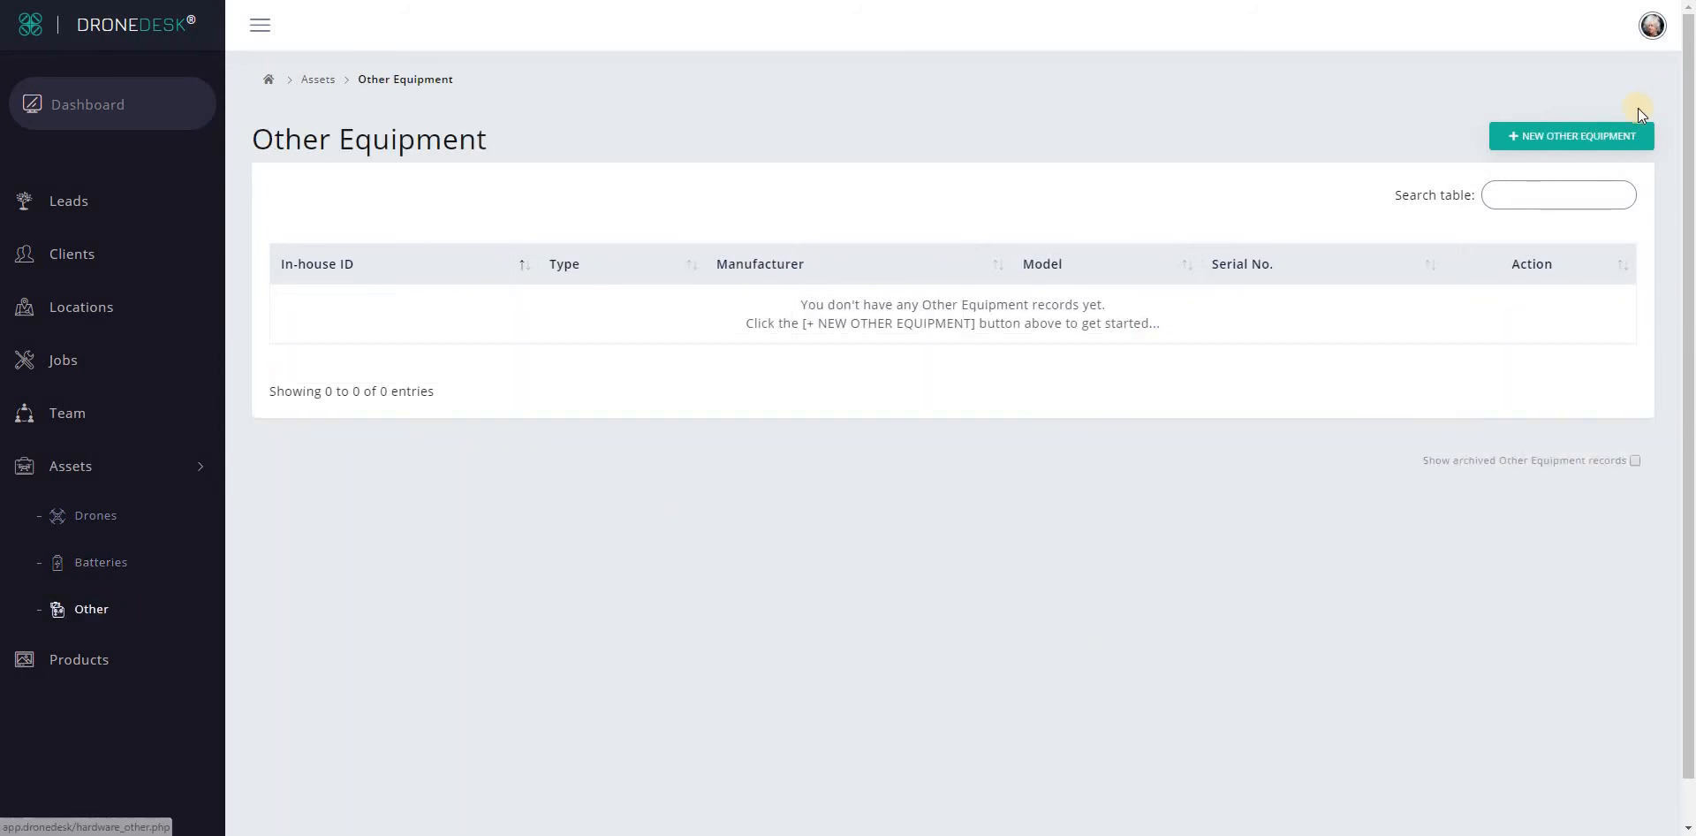
{"action": "left_click", "coordinate": [1634, 135]}
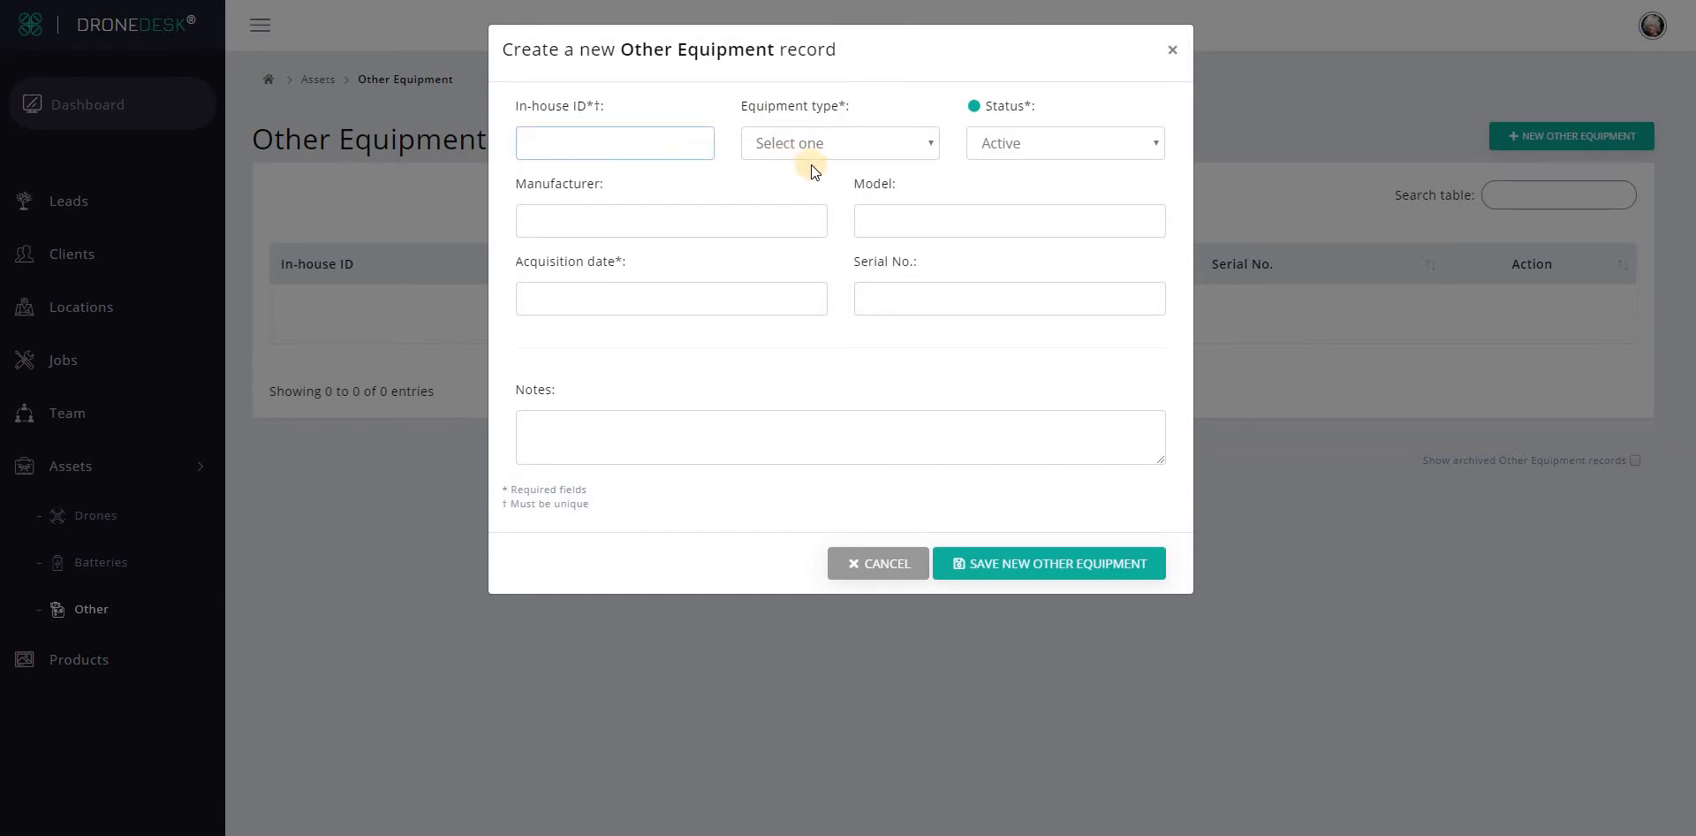
{"action": "left_click", "coordinate": [833, 155]}
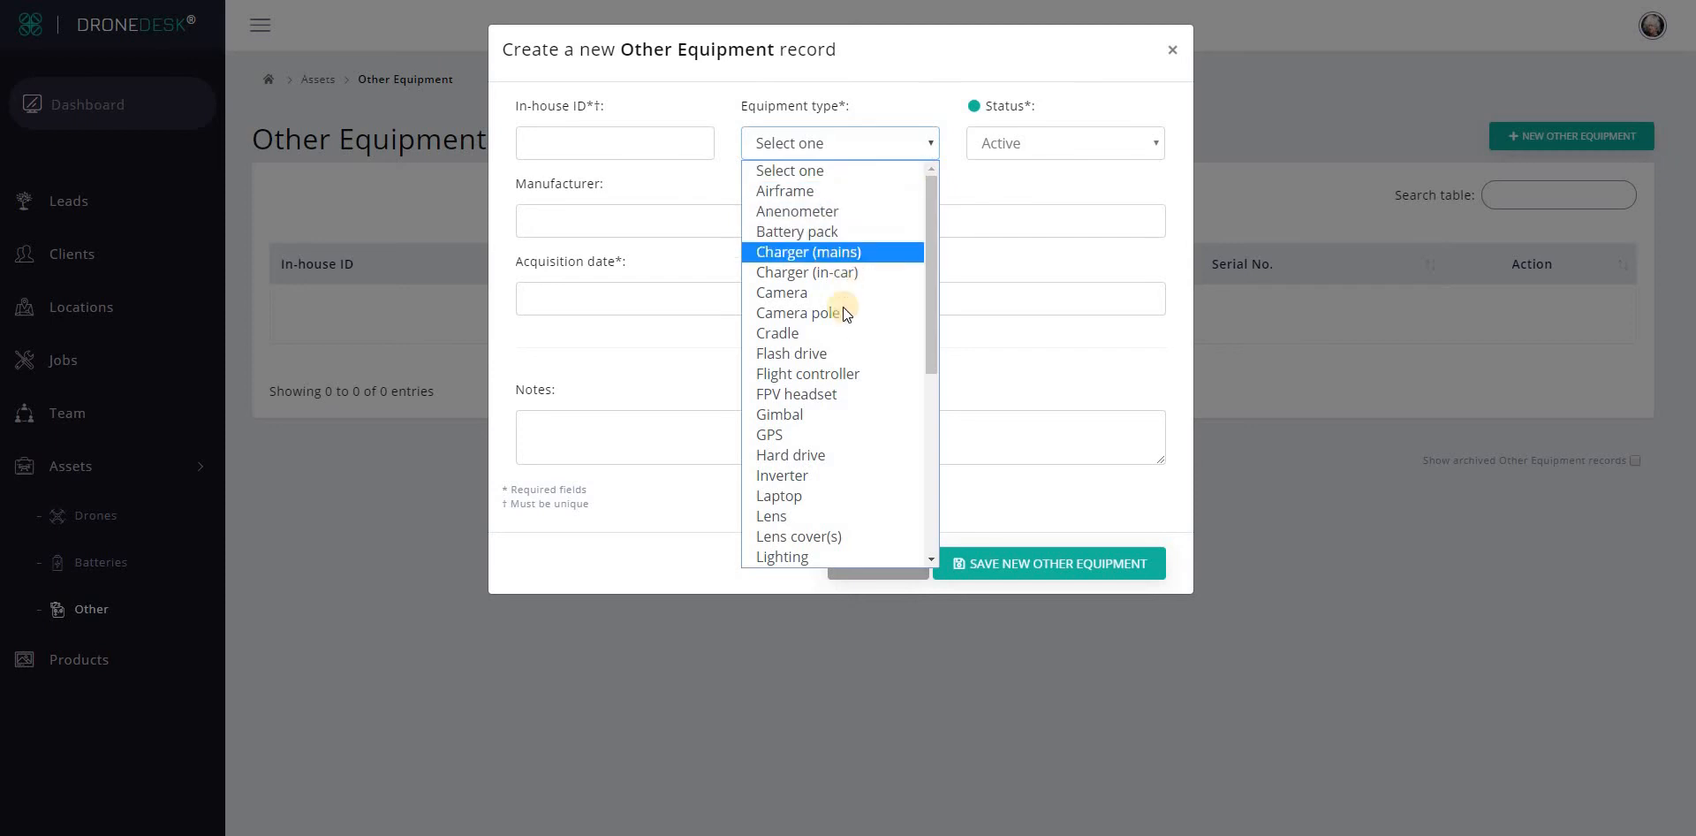
{"action": "scroll", "coordinate": [830, 530], "scroll_direction": "down", "scroll_amount": 5}
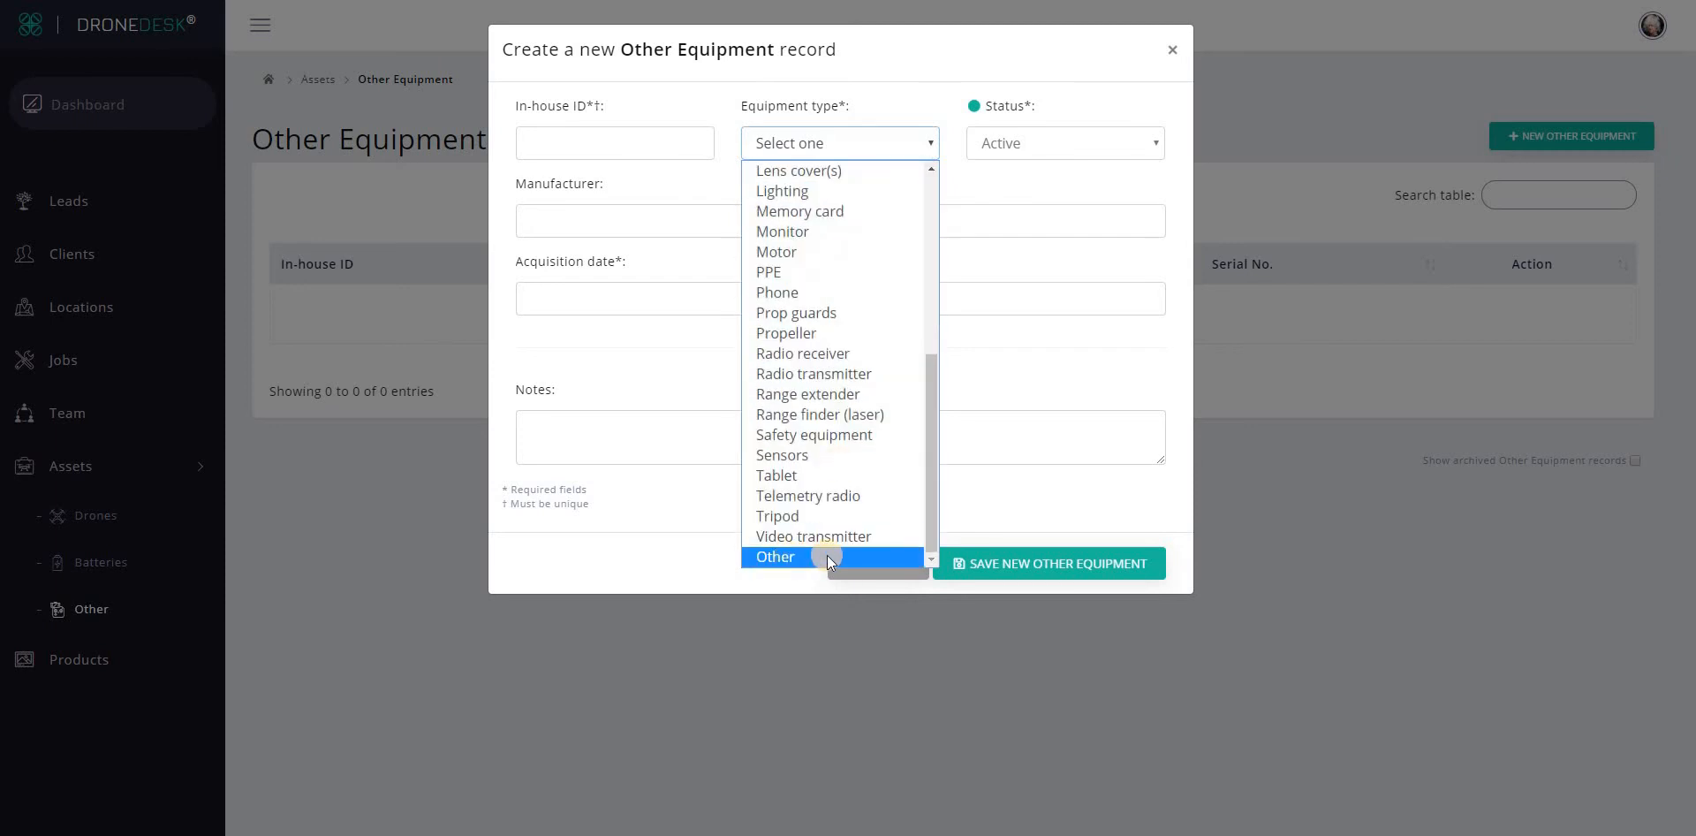
{"action": "scroll", "coordinate": [827, 530], "scroll_direction": "up", "scroll_amount": 5}
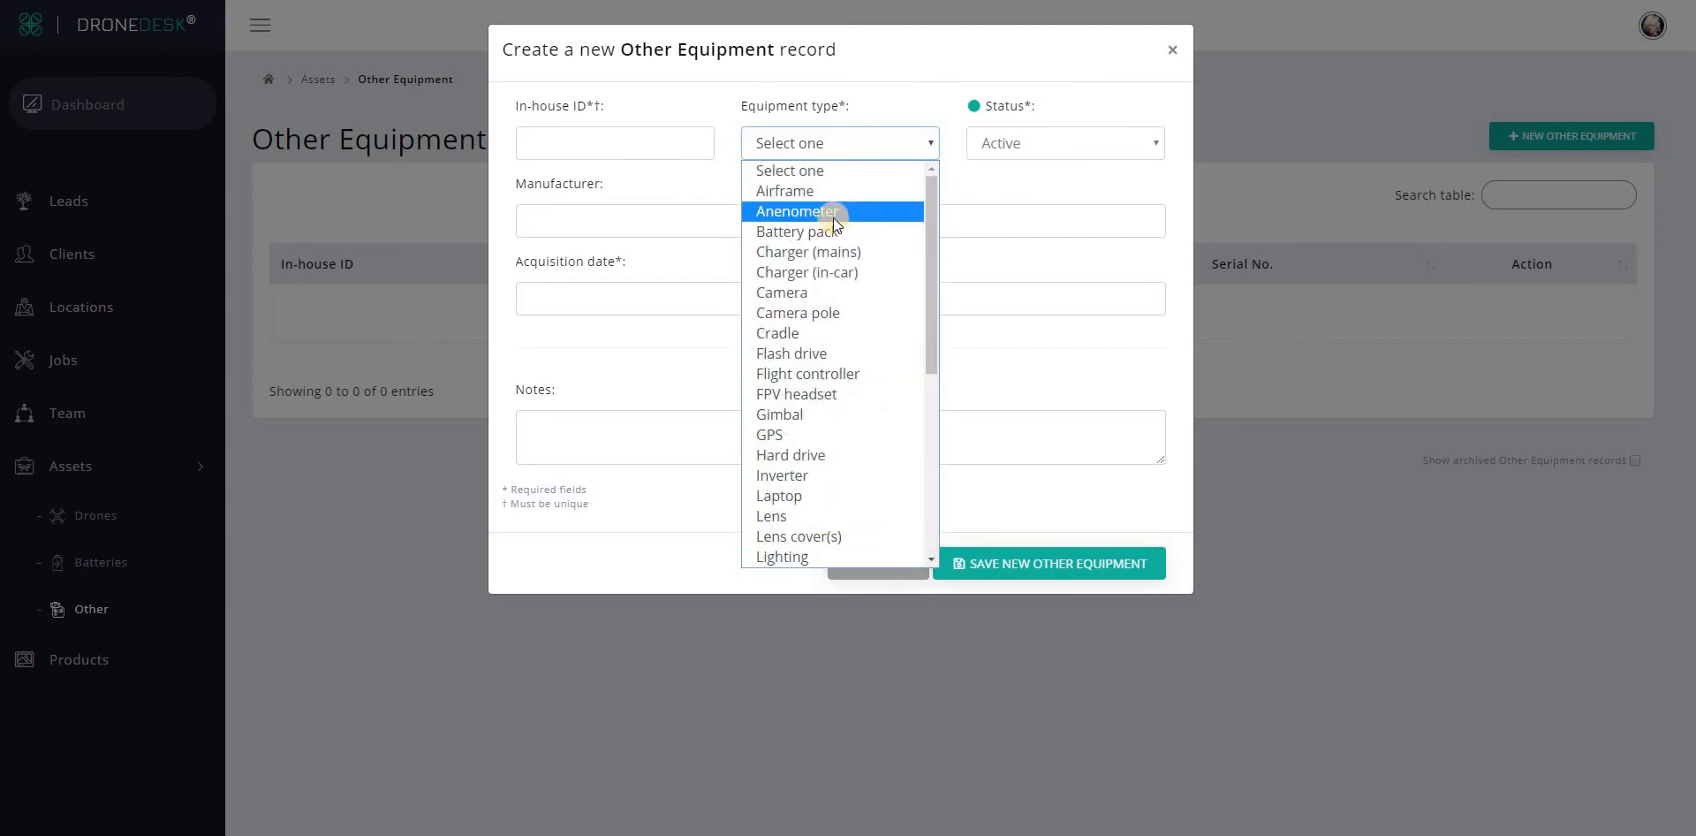
{"action": "left_click", "coordinate": [829, 212]}
Step: Give the equipment the in-house ID Primary Anenometer and the manufacturer Kestrel
{"action": "left_click", "coordinate": [586, 144]}
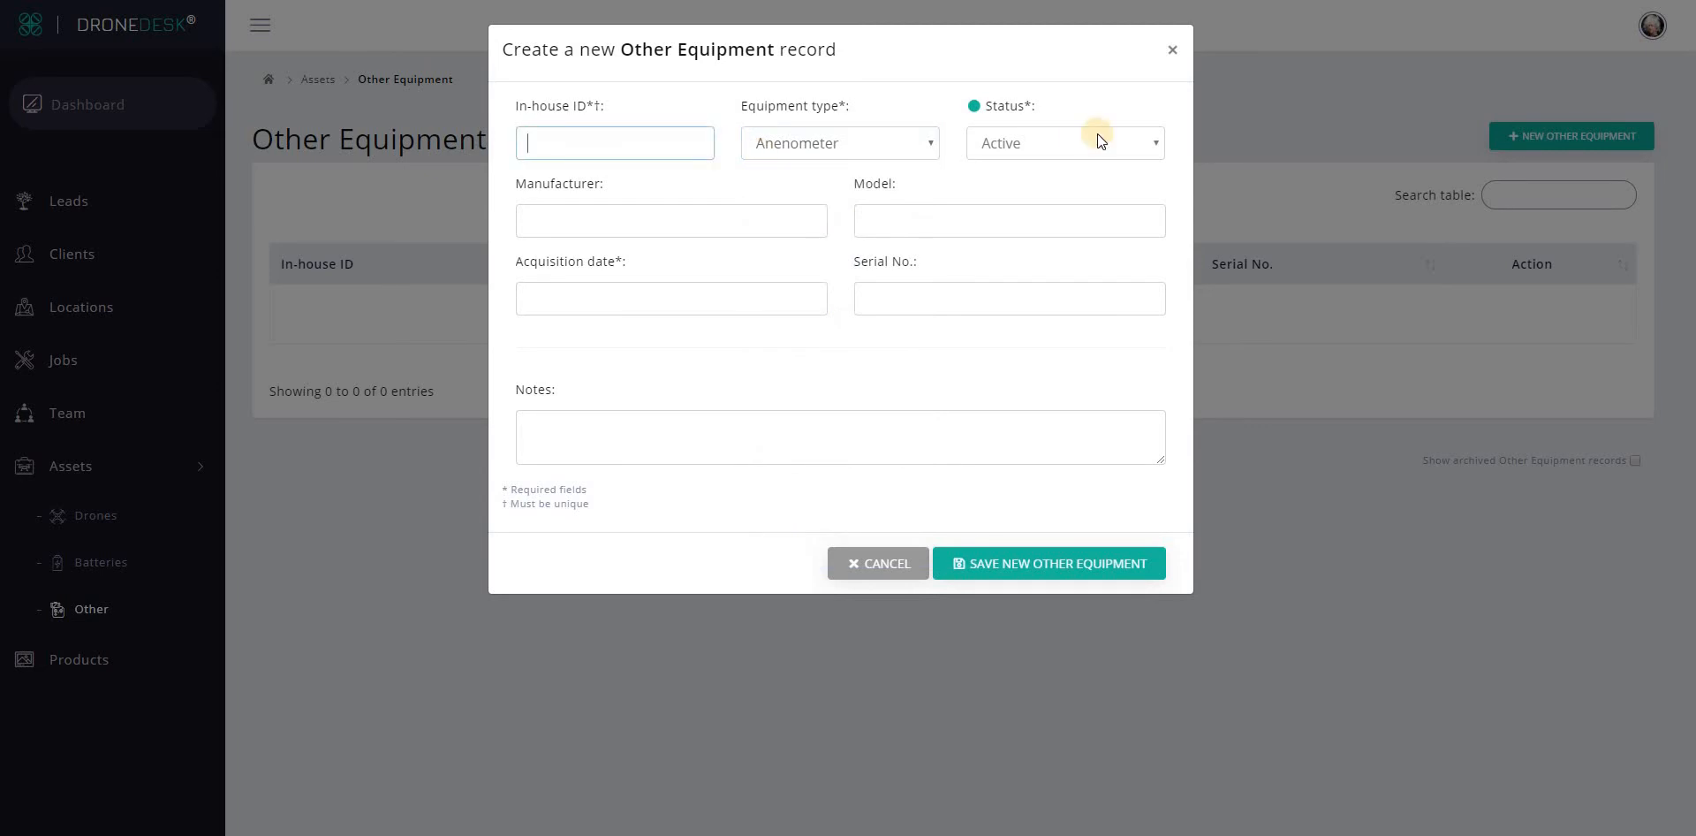
{"action": "type", "text": "Primary Anenometer"}
{"action": "left_click", "coordinate": [692, 230]}
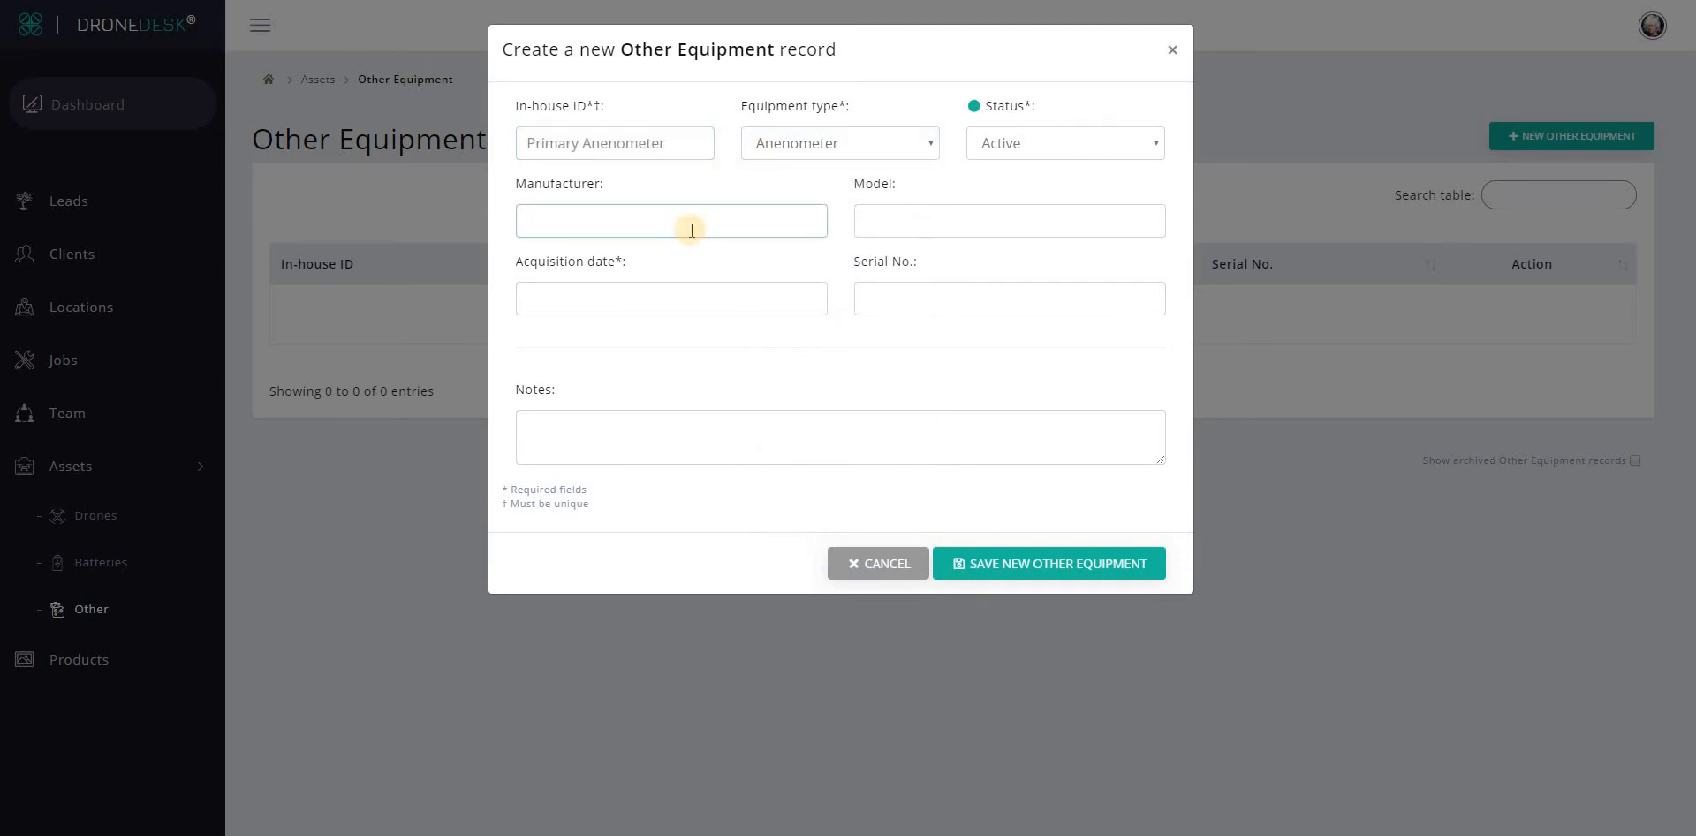
{"action": "type", "text": "Kesterel"}
{"action": "key", "text": "Tab"}
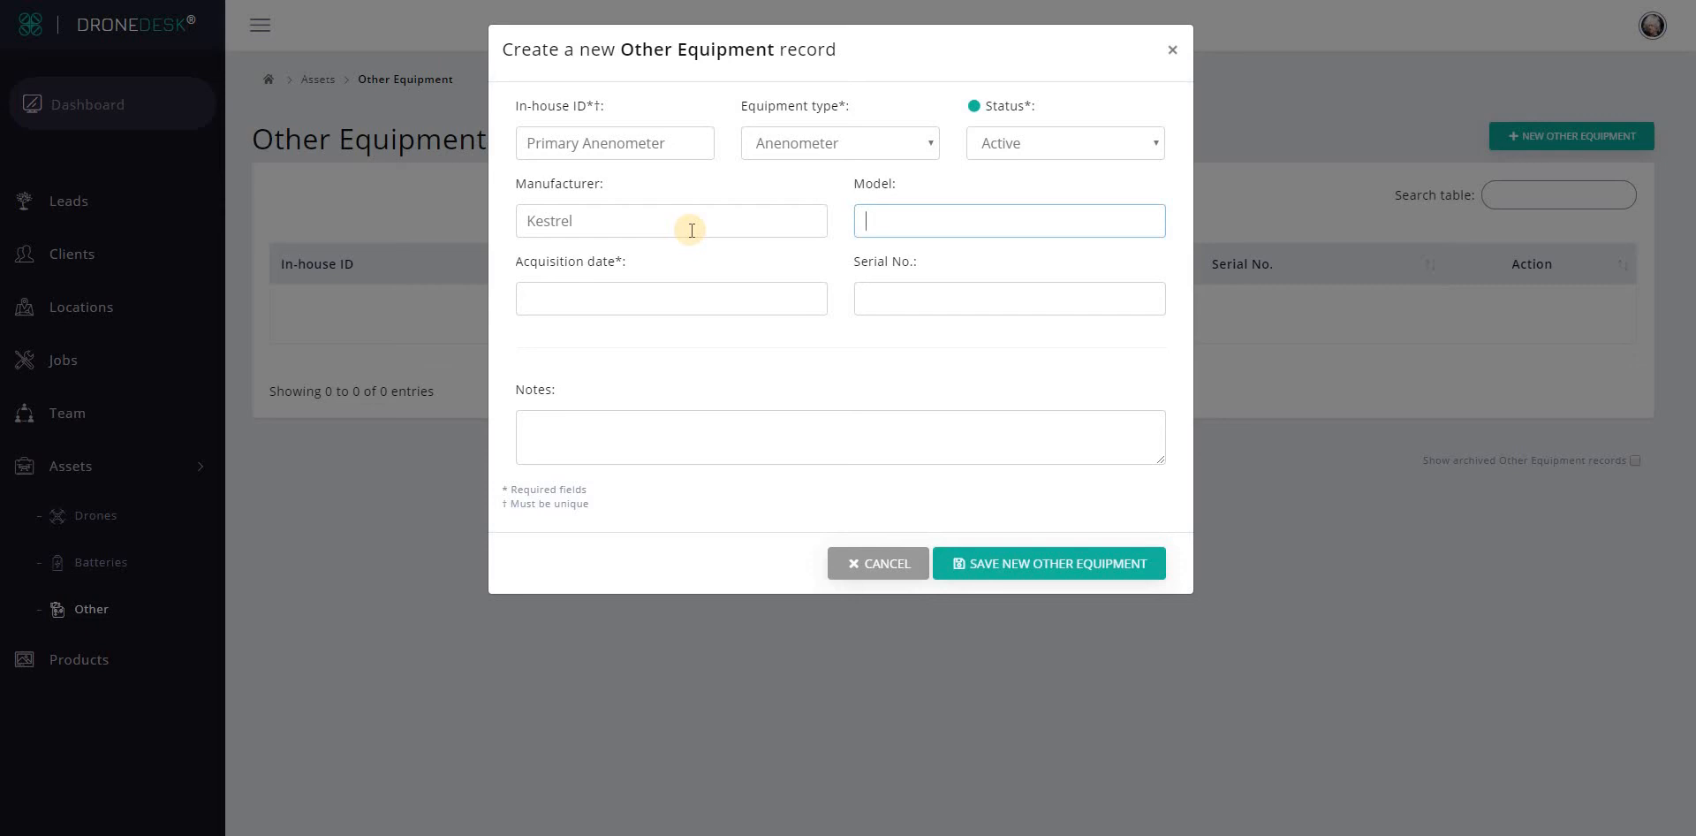
Step: Set the anenometer's model to 5000 and acquisition date to 08/08/2019, then save the record and close it
{"action": "type", "text": "5000"}
{"action": "left_click", "coordinate": [689, 313]}
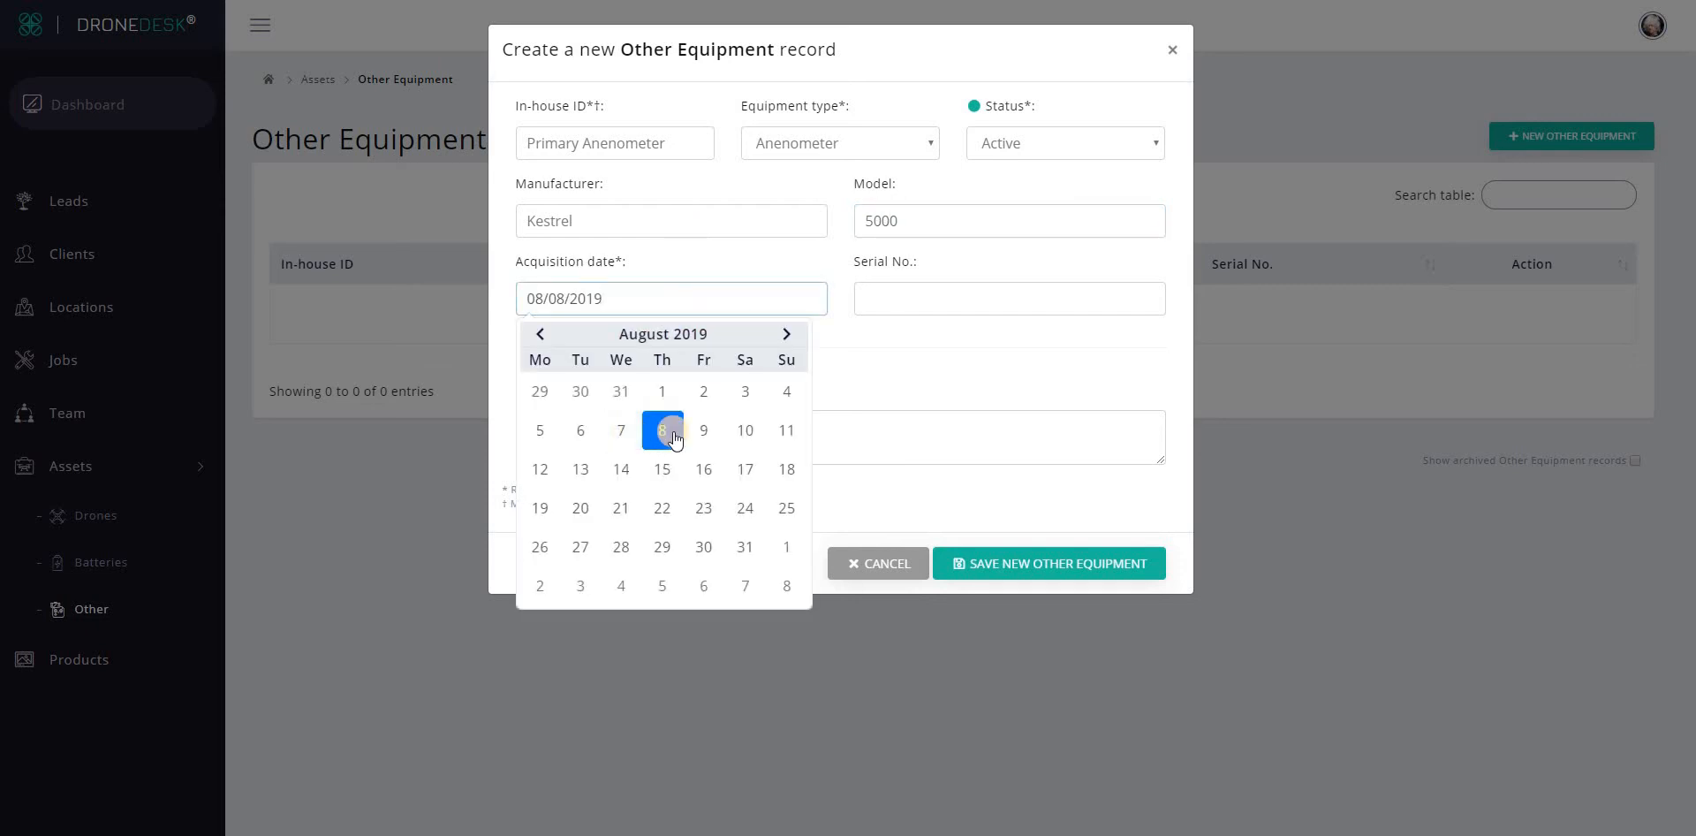
{"action": "left_click", "coordinate": [675, 435]}
{"action": "left_click", "coordinate": [1032, 565]}
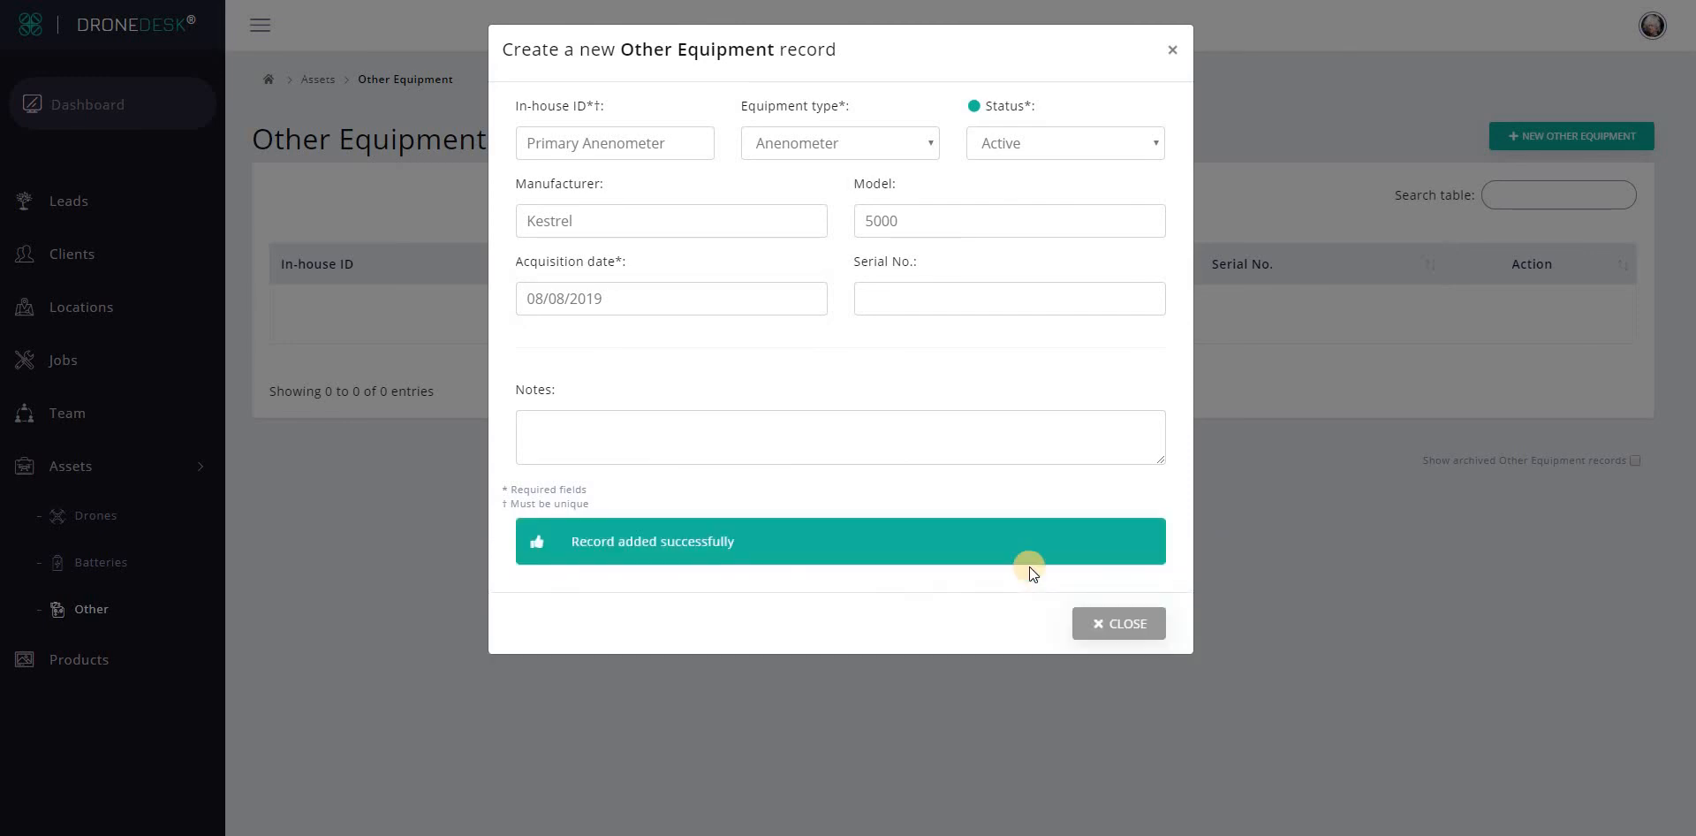
{"action": "left_click", "coordinate": [1104, 621]}
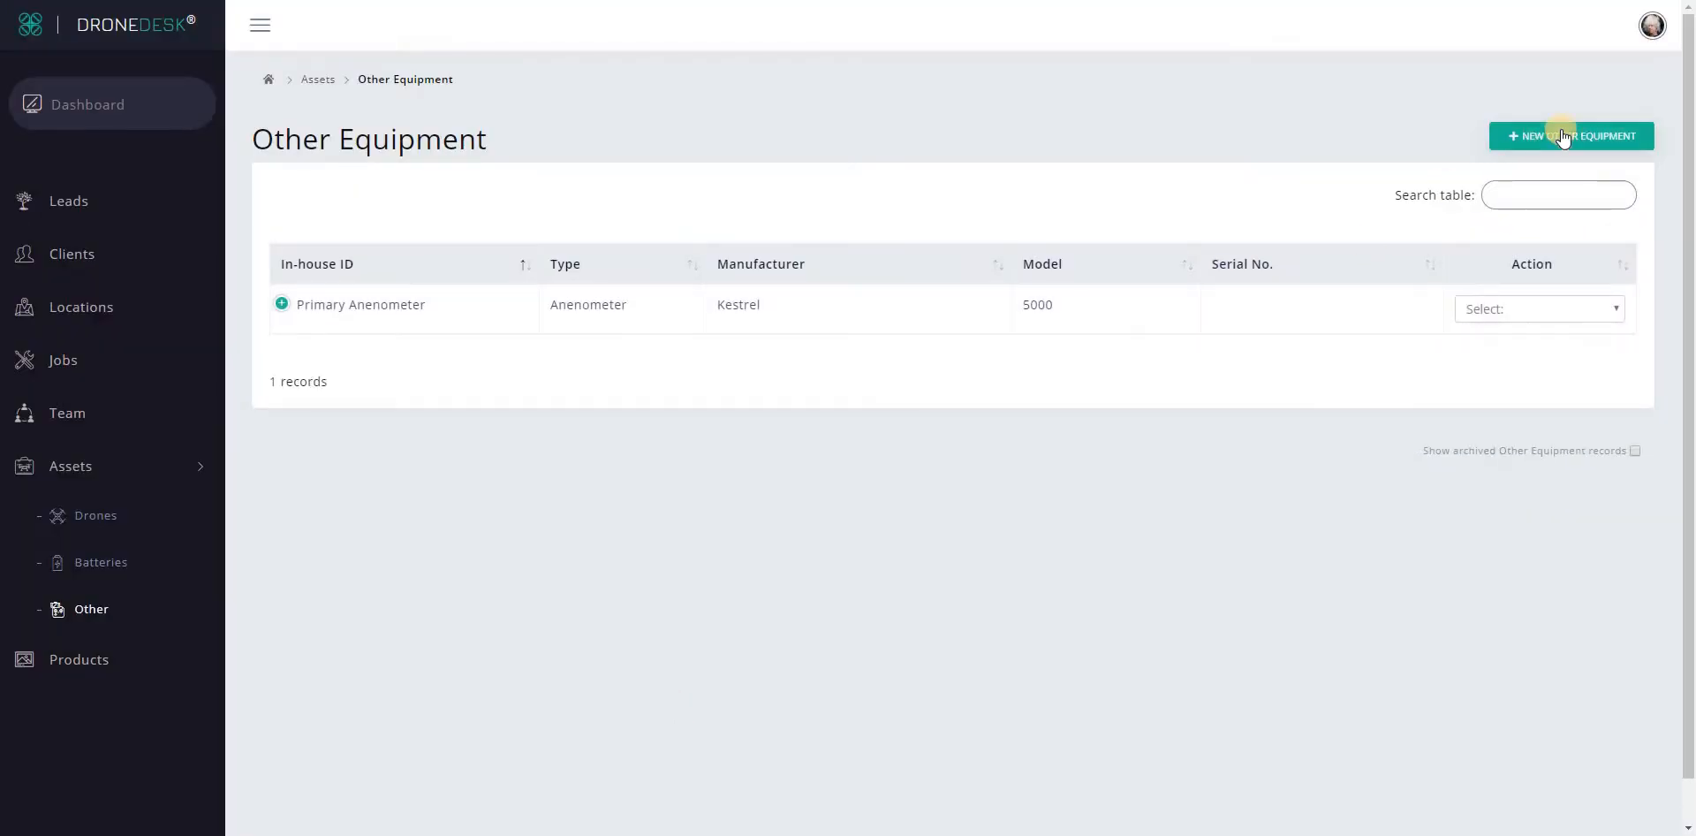
Step: Start a new other equipment record of type Flight controller with the in-house ID P4P Primary Controller
{"action": "left_click", "coordinate": [1561, 137]}
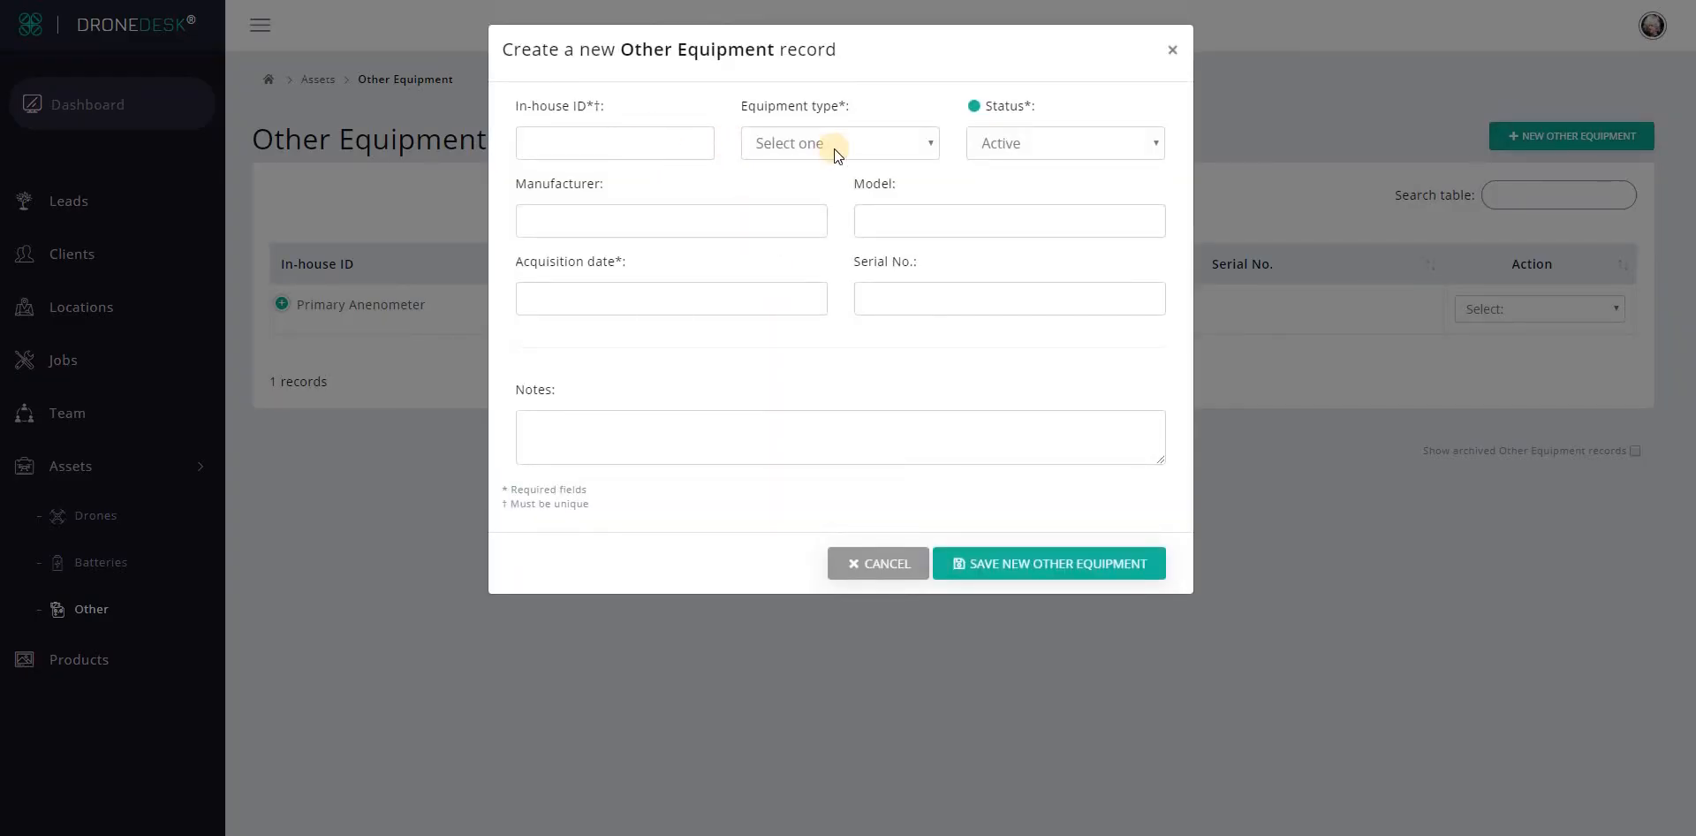
{"action": "left_click", "coordinate": [834, 149]}
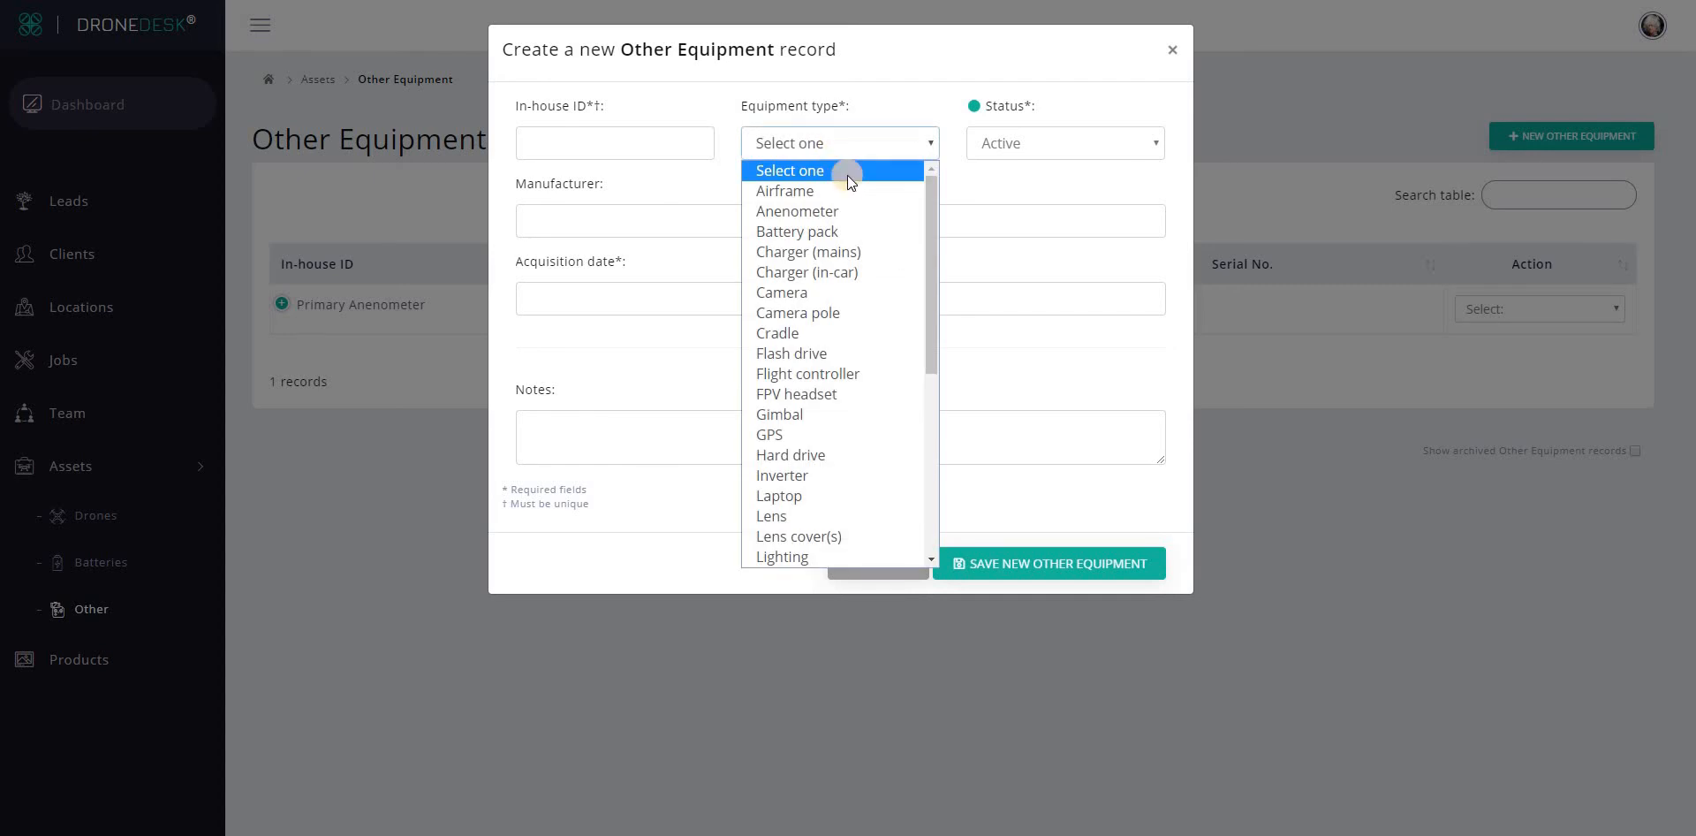
{"action": "left_click", "coordinate": [830, 375]}
{"action": "left_click", "coordinate": [702, 135]}
{"action": "type", "text": "P4P Pimary"}
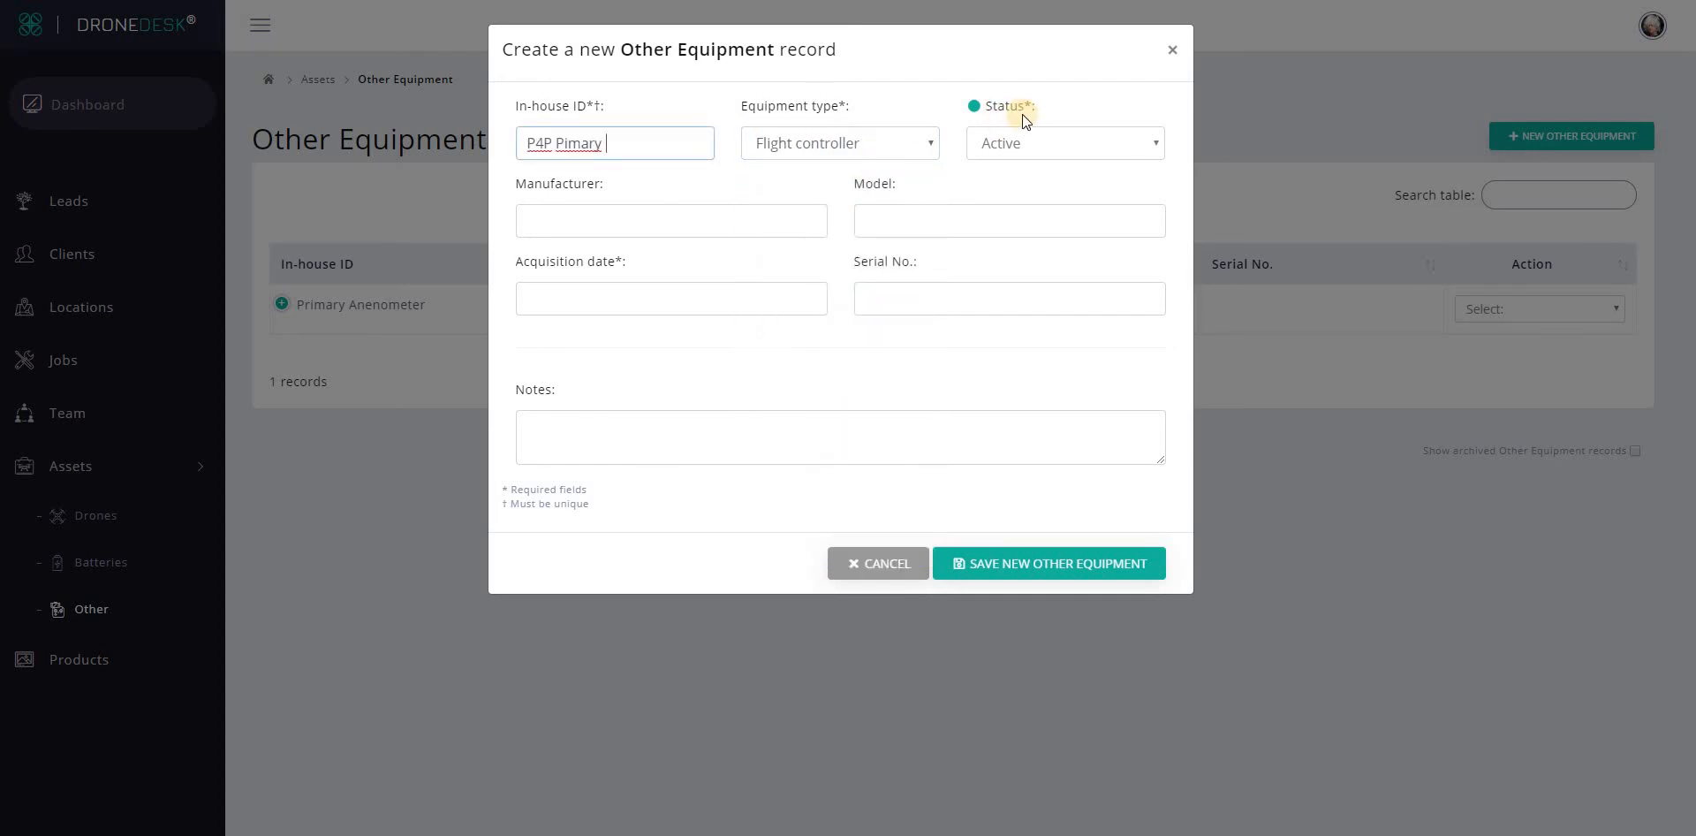
{"action": "key", "text": "BackSpace"}
{"action": "key", "text": "BackSpace"}
{"action": "key", "text": "BackSpace"}
{"action": "key", "text": "BackSpace"}
{"action": "key", "text": "BackSpace"}
{"action": "key", "text": "BackSpace"}
{"action": "type", "text": "rimary Controller"}
Step: Set the controller's manufacturer to DJI and acquisition date to 08/08/2019, then save the record and close it
{"action": "left_click", "coordinate": [624, 220]}
{"action": "type", "text": "DJI"}
{"action": "left_click", "coordinate": [634, 298]}
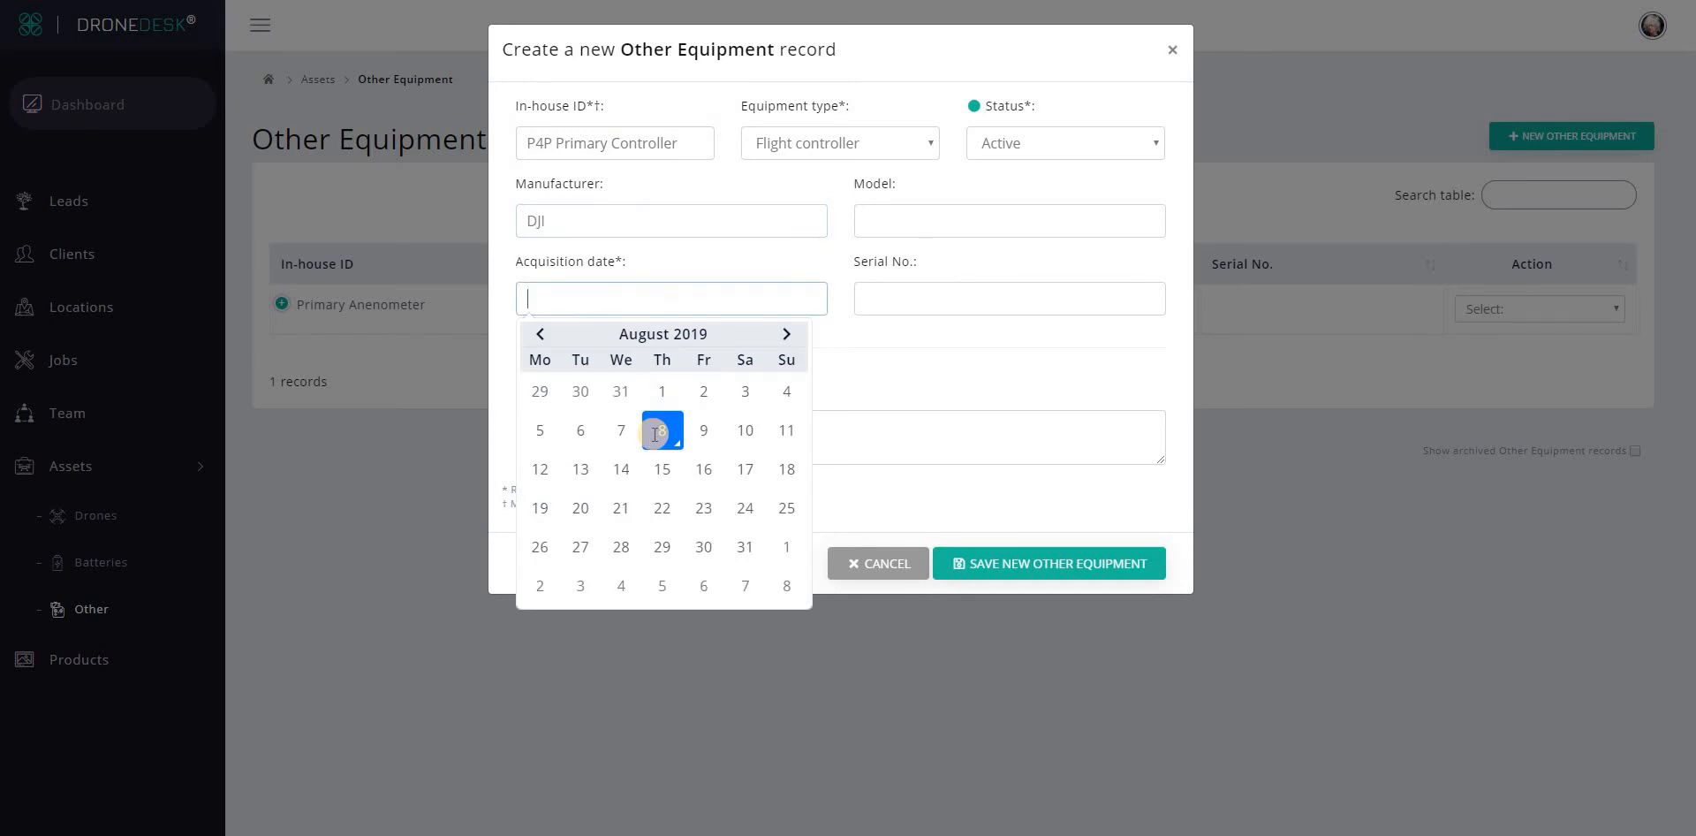
{"action": "left_click", "coordinate": [662, 430]}
{"action": "left_click", "coordinate": [1047, 567]}
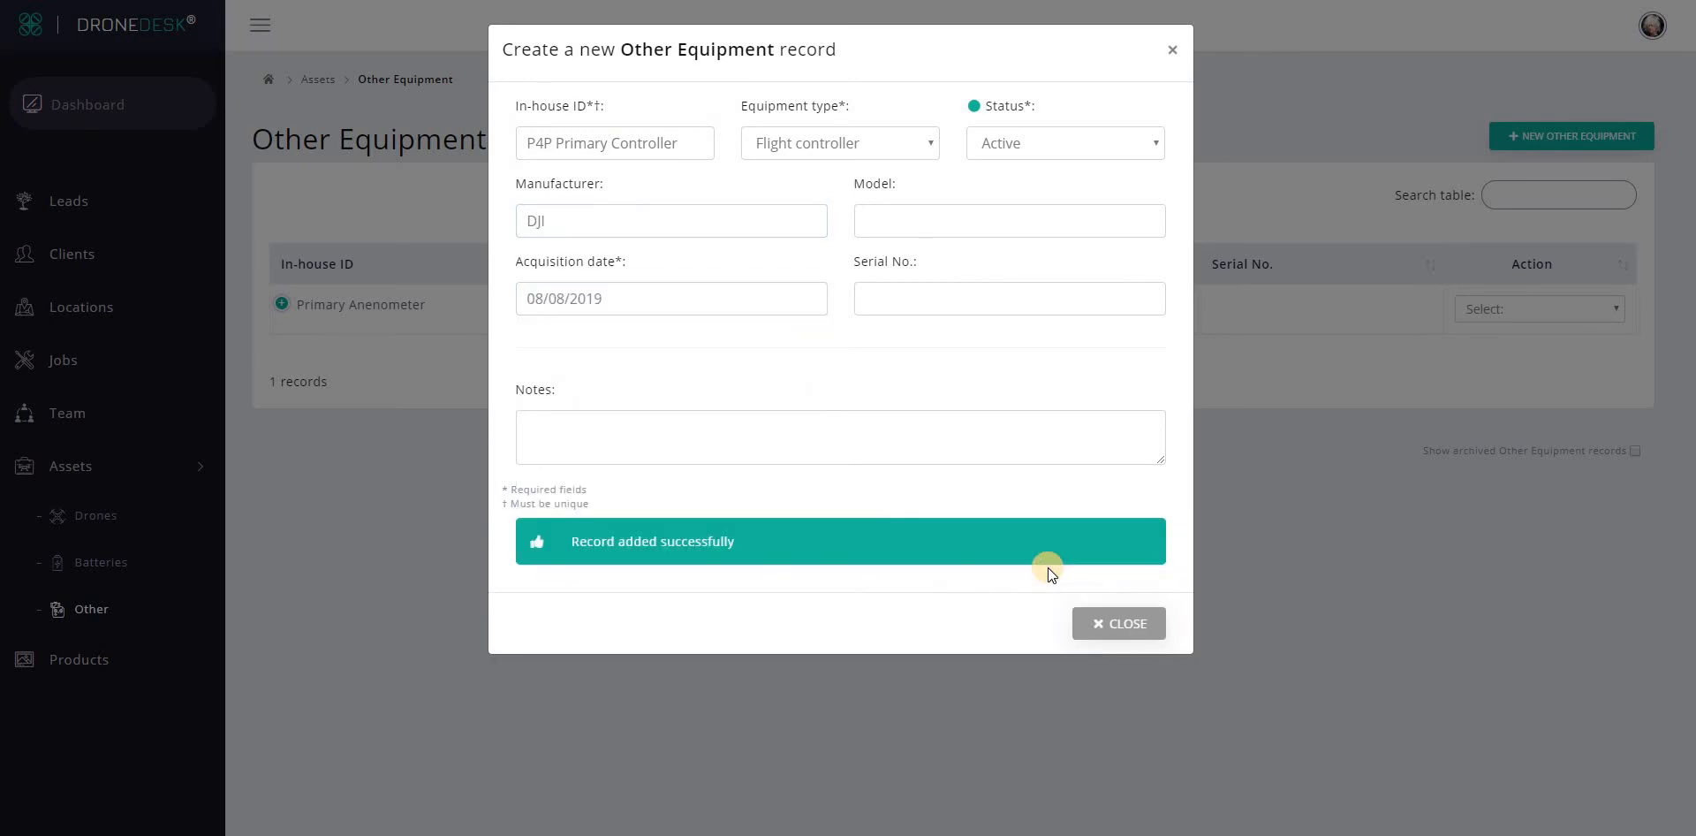
{"action": "left_click", "coordinate": [1118, 623]}
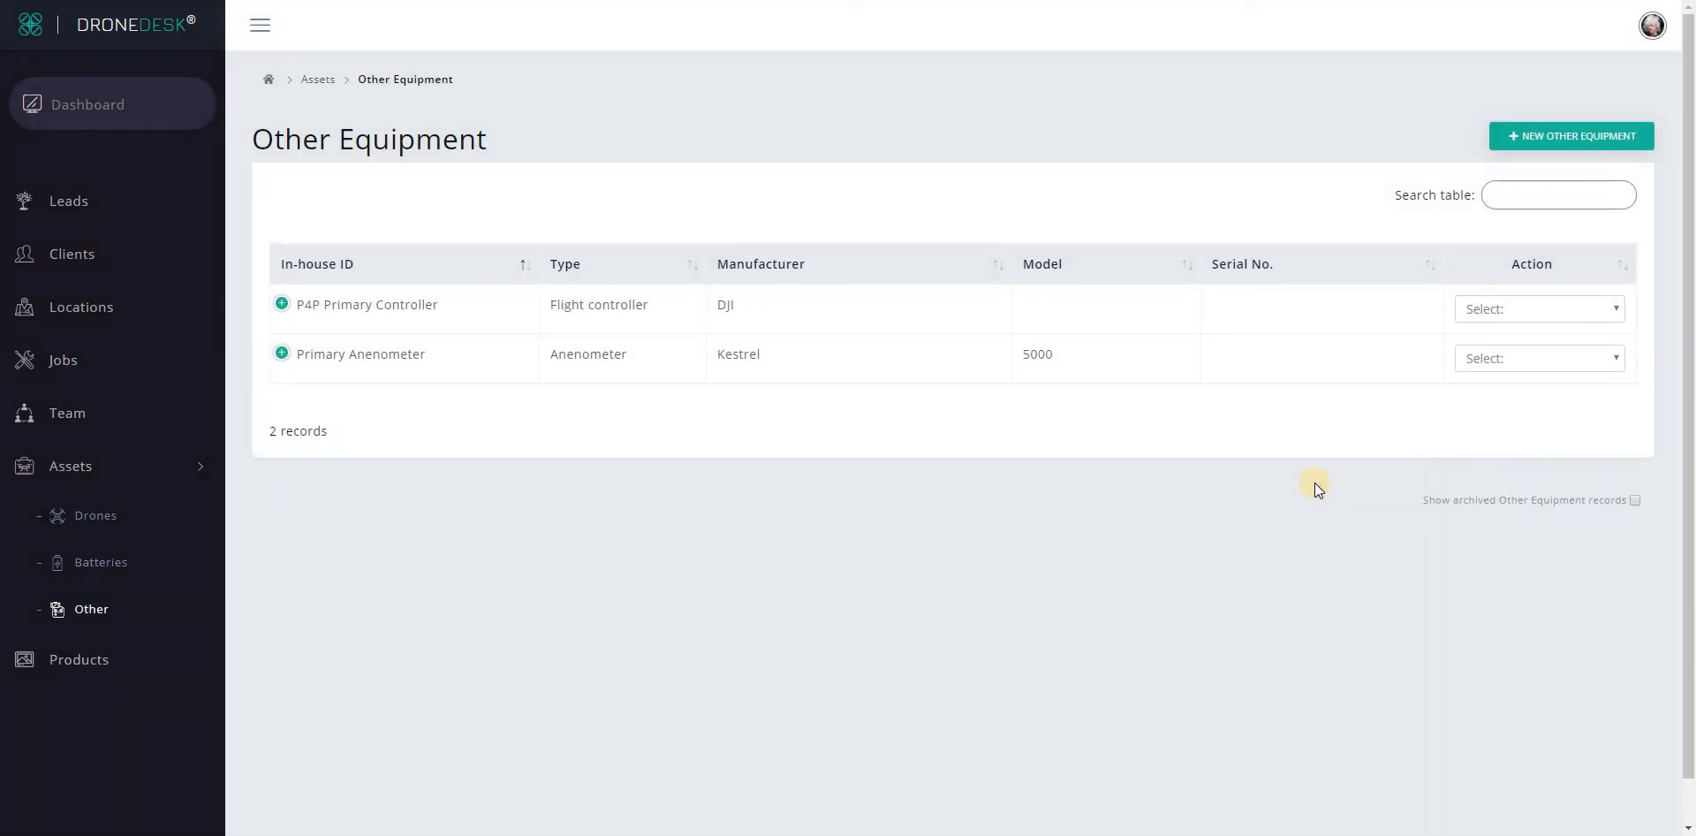
{"action": "left_click", "coordinate": [1565, 311]}
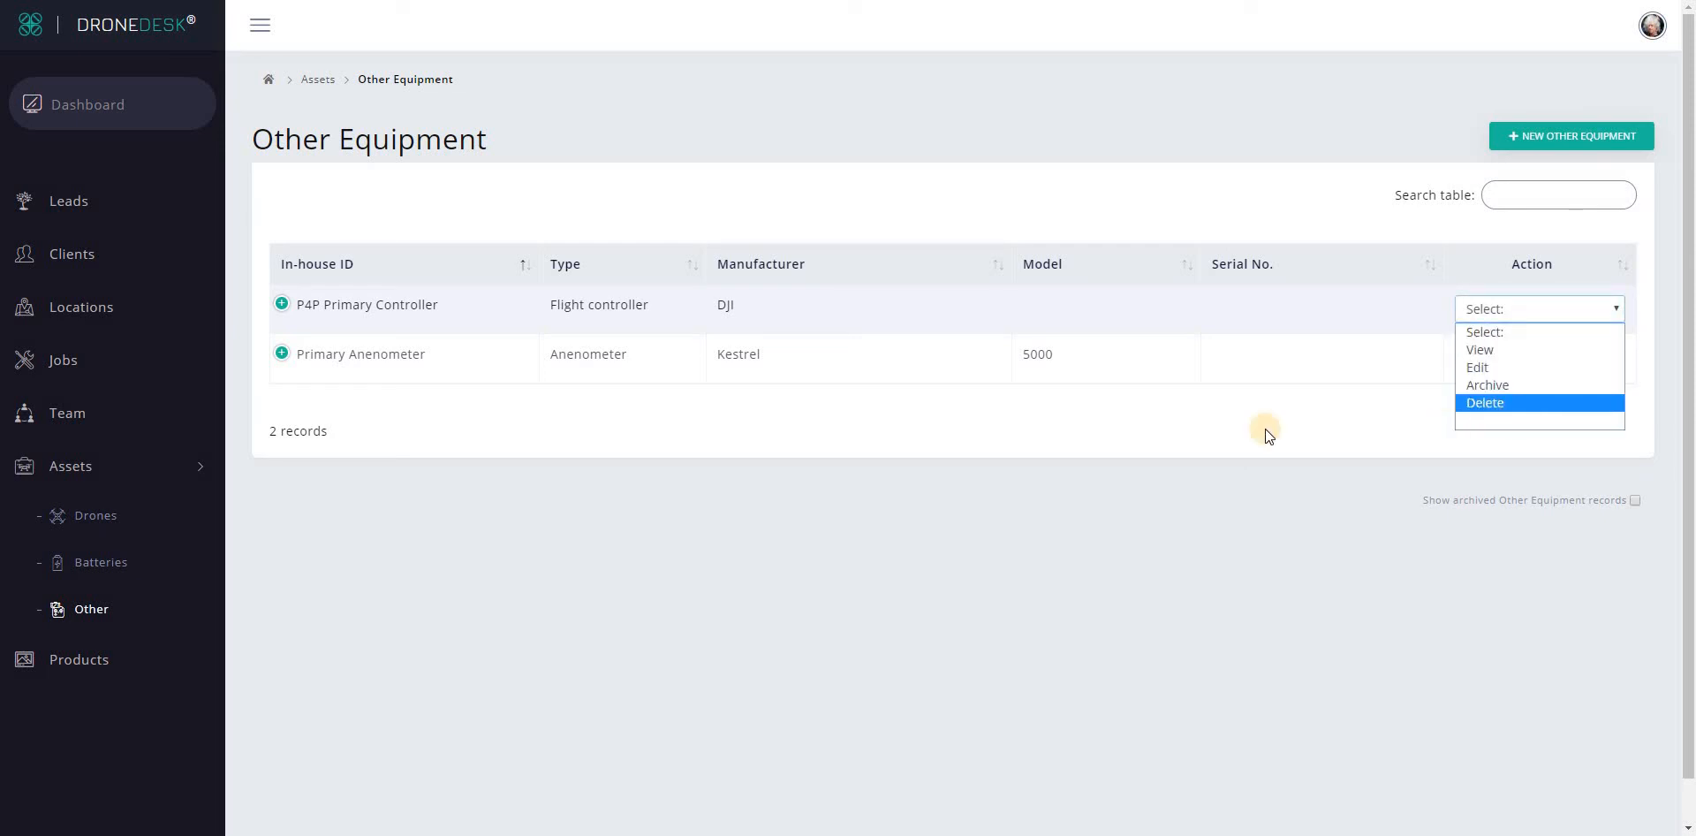
{"action": "left_click", "coordinate": [699, 425]}
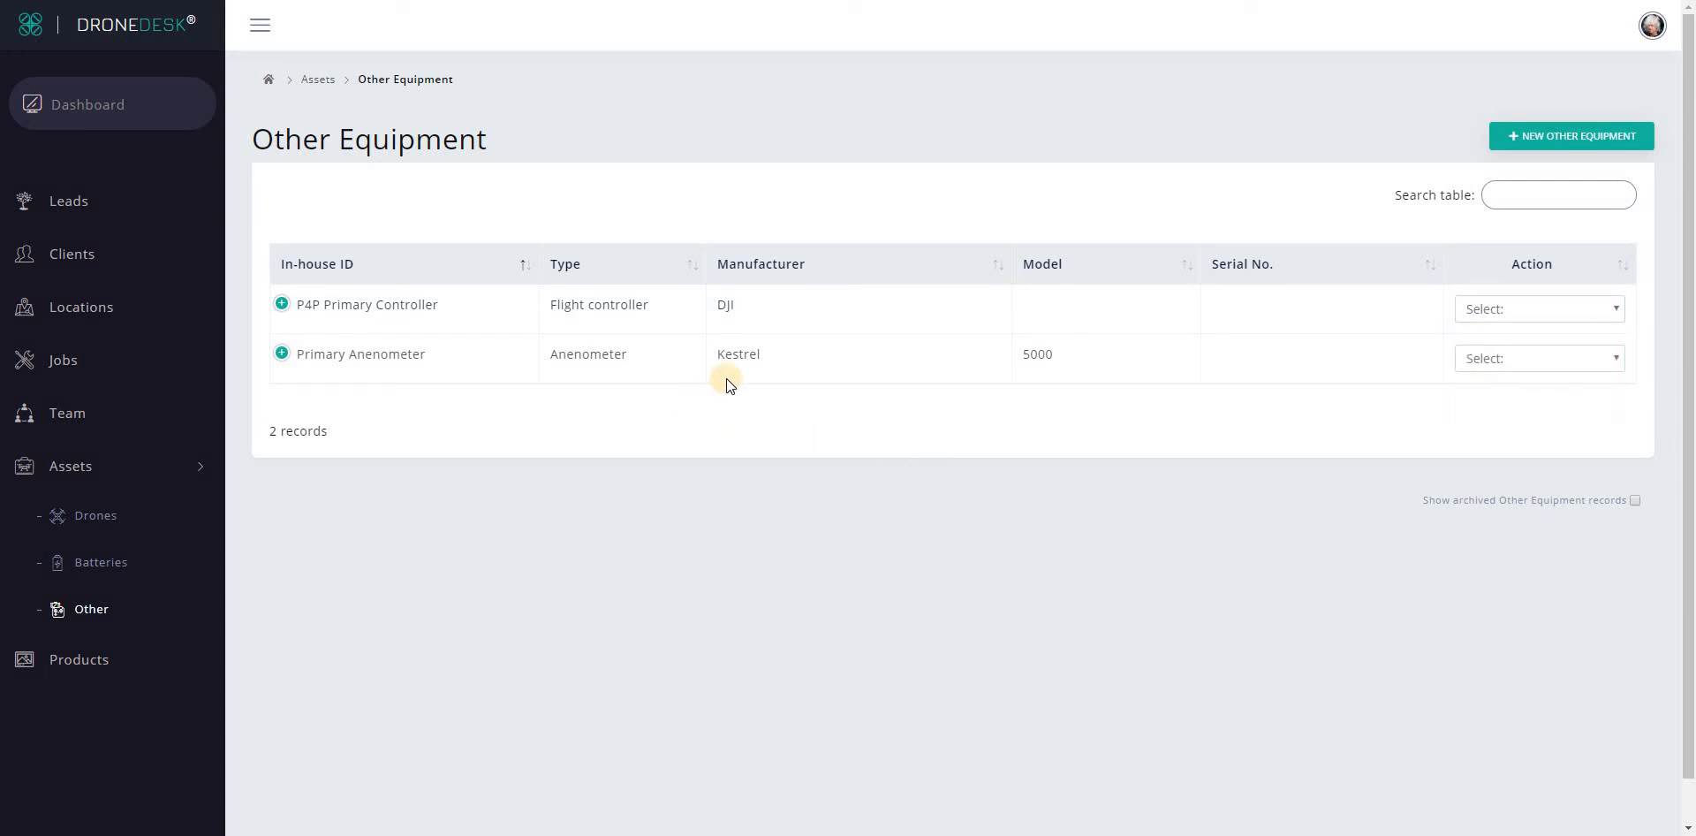